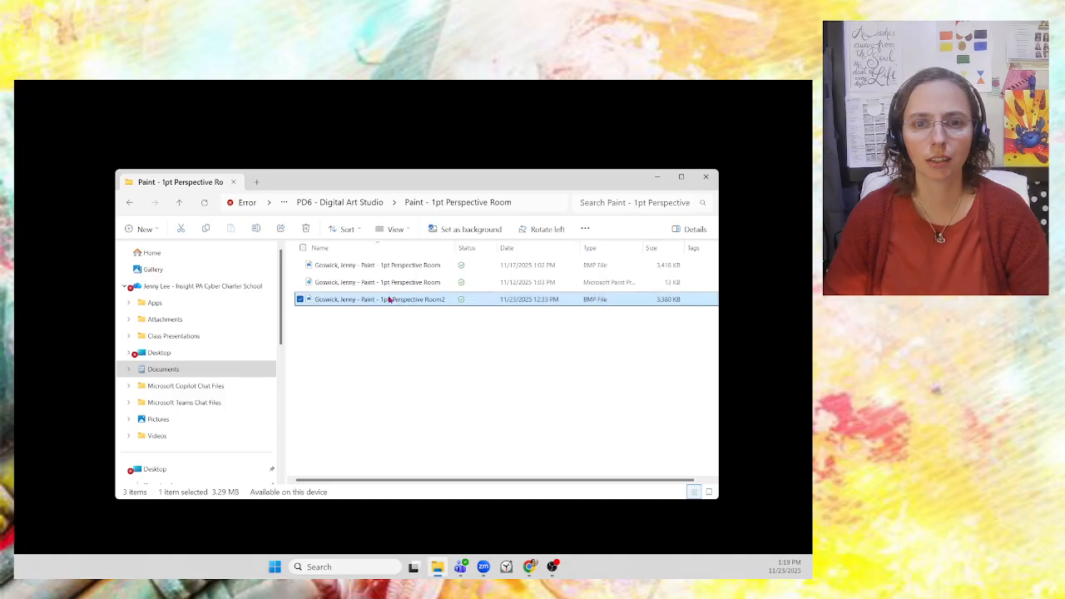
# - Open the 1pt Perspective Room2 bitmap from the project folder in Paint
pyautogui.rightClick(389, 301)
pyautogui.moveTo(448, 203)
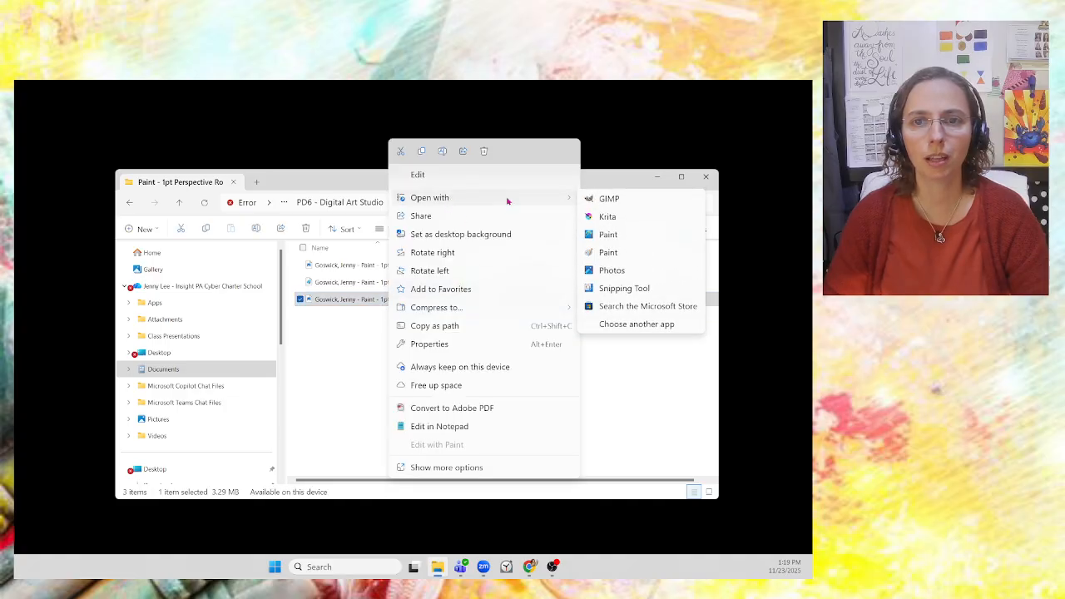
pyautogui.click(604, 234)
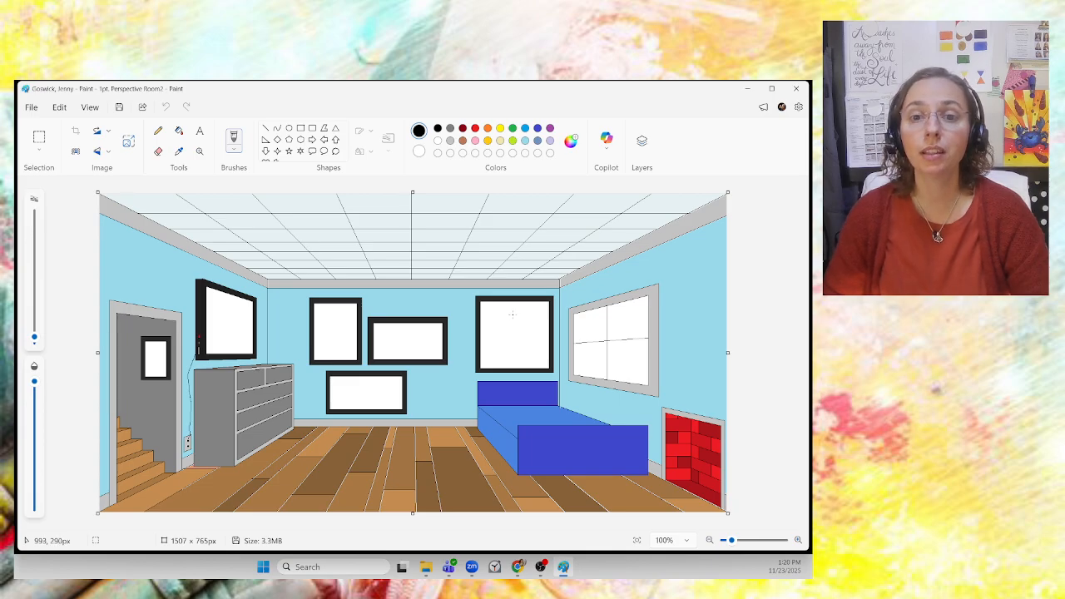
# - Start a new blank canvas in place of the room drawing
pyautogui.click(30, 108)
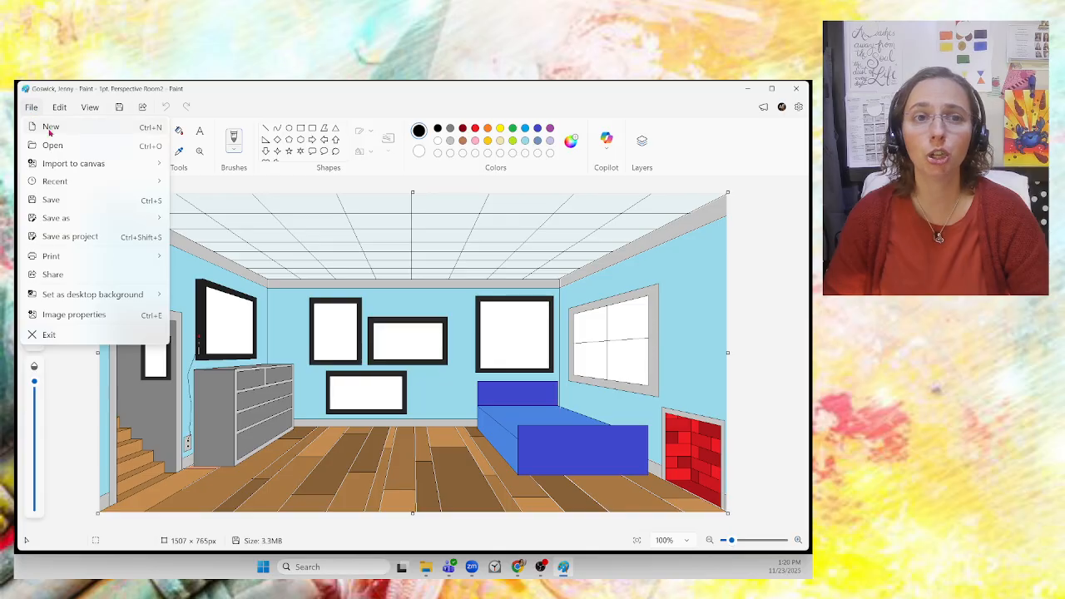
pyautogui.click(49, 127)
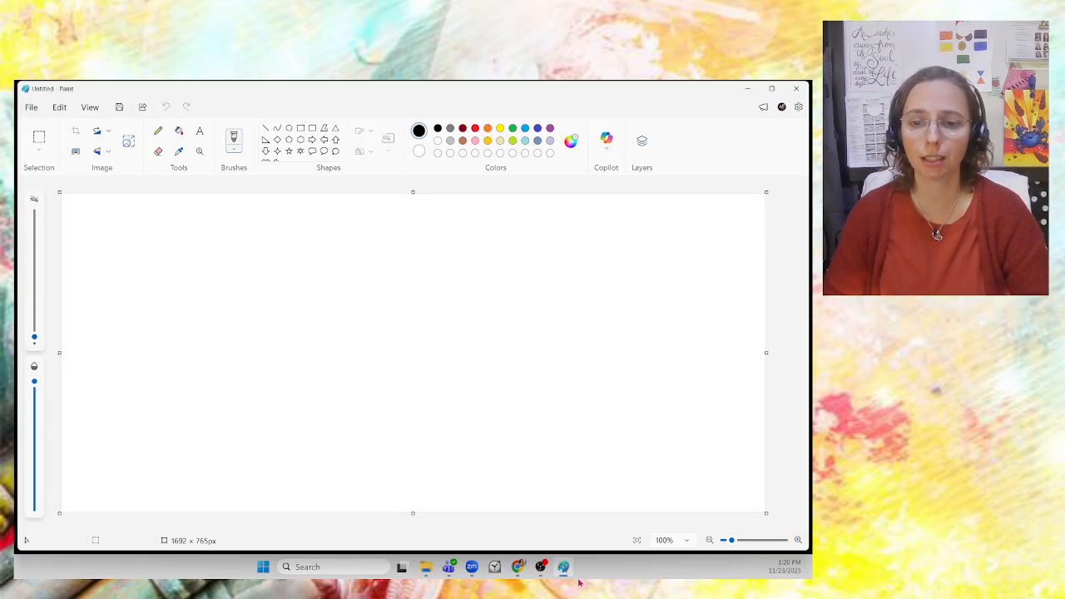
pyautogui.moveTo(566, 569)
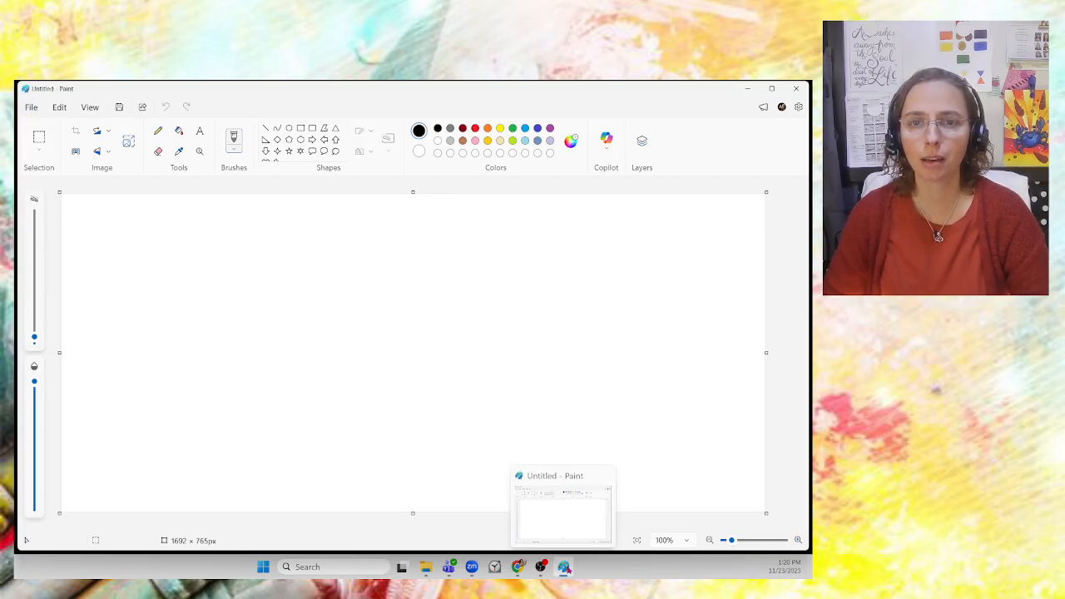
# - Return to the project folder and open the 1pt Perspective Room2 bitmap in a second Paint window, keeping the blank canvas open
pyautogui.click(747, 89)
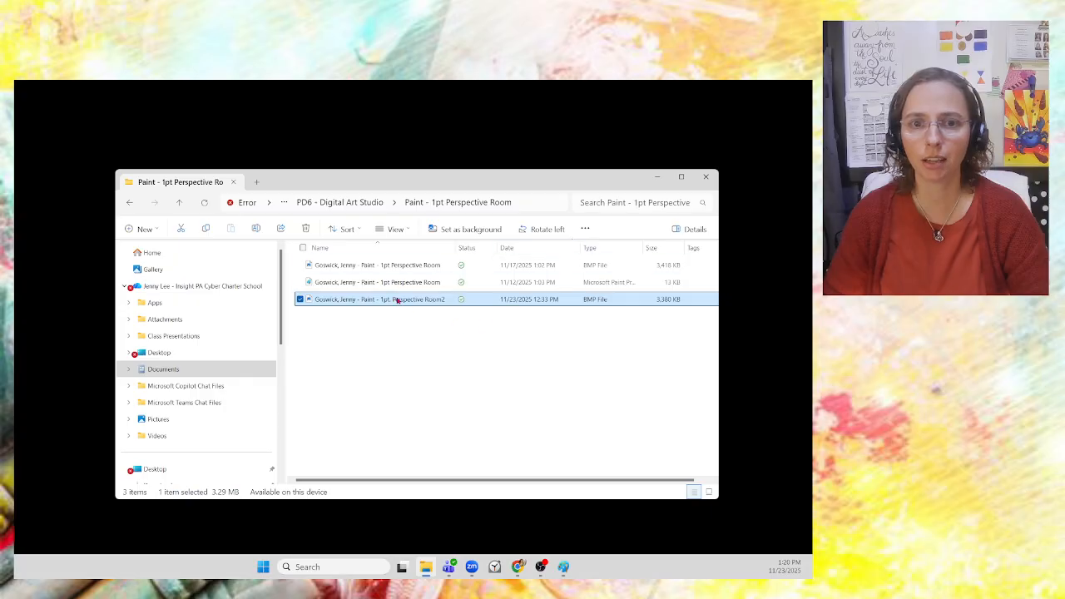
pyautogui.click(564, 567)
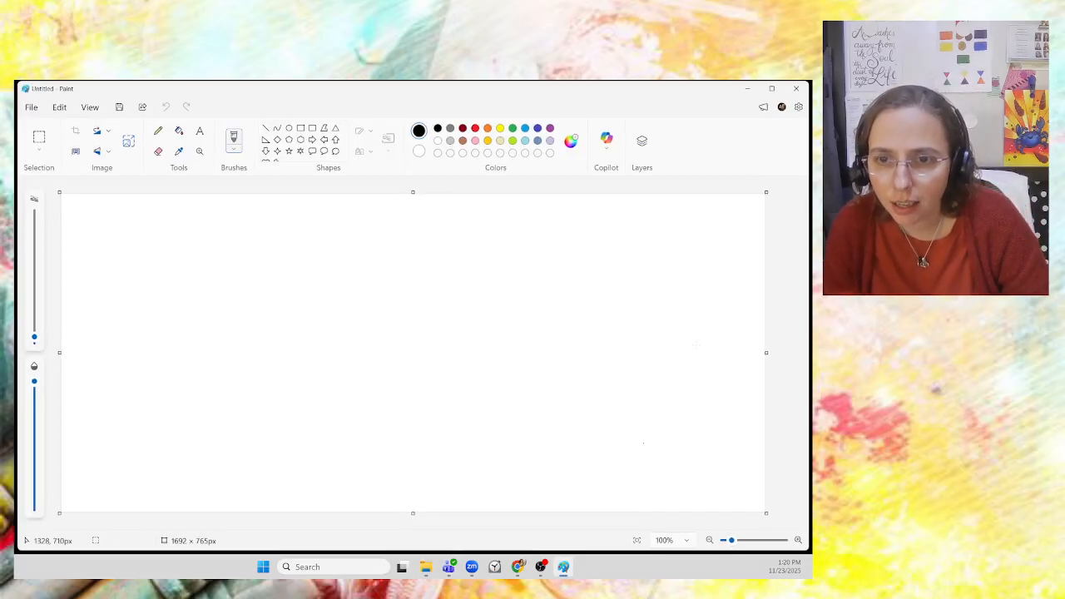
pyautogui.click(747, 89)
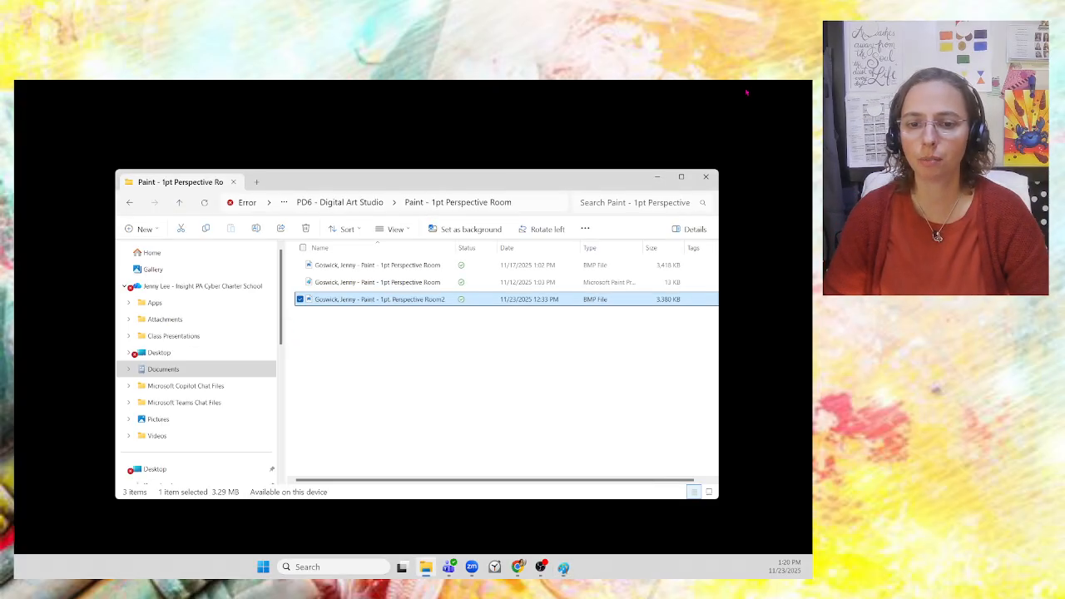
pyautogui.rightClick(354, 303)
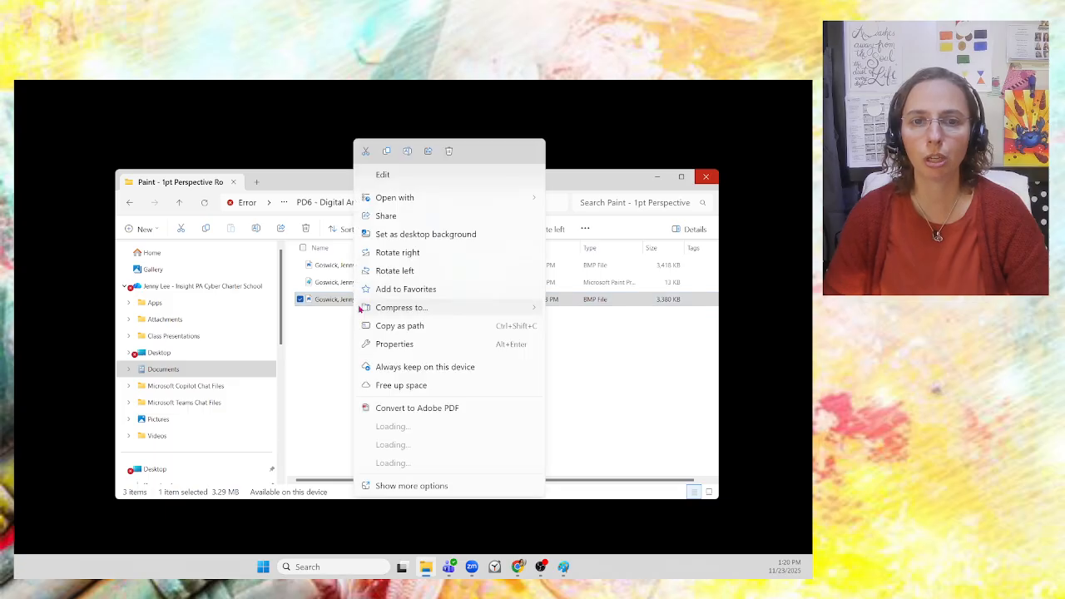
pyautogui.moveTo(542, 205)
pyautogui.click(574, 234)
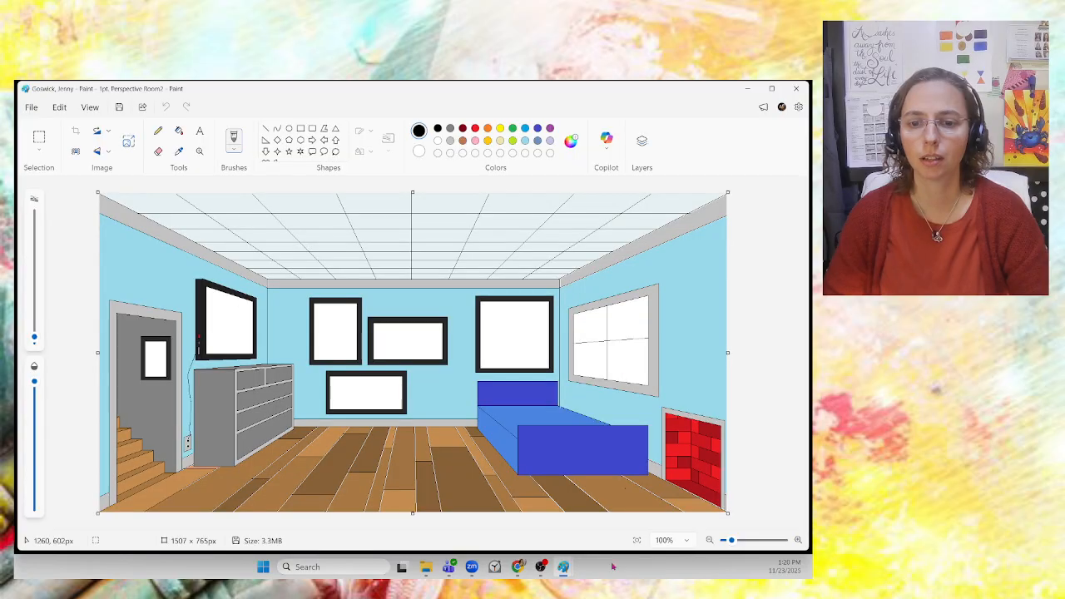
# - Switch to Chrome and bring up the Google image results for "fast and furious"
pyautogui.moveTo(563, 567)
pyautogui.moveTo(499, 497)
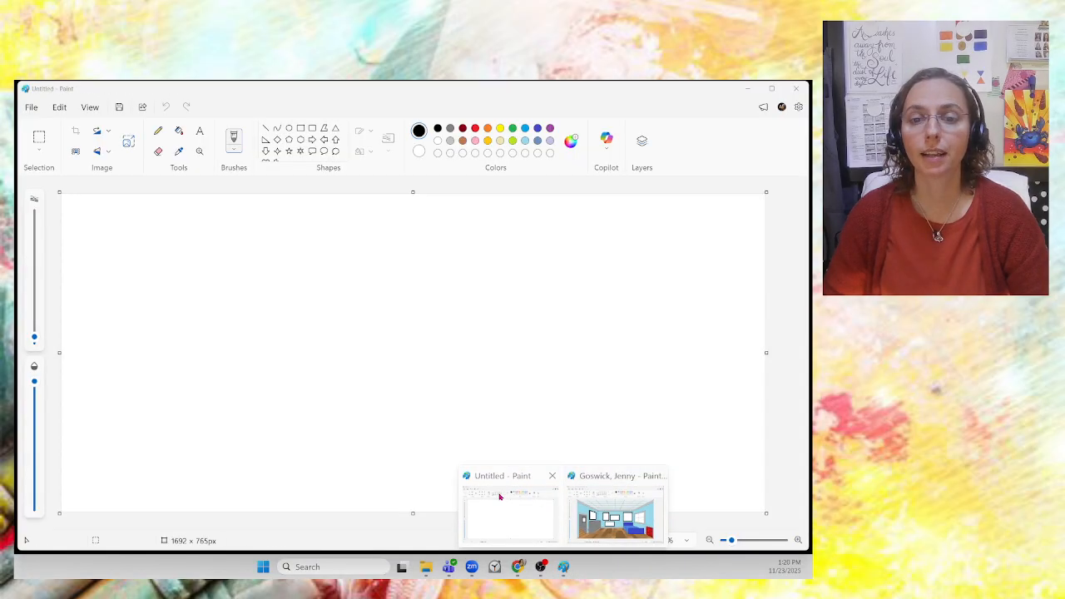
pyautogui.moveTo(619, 499)
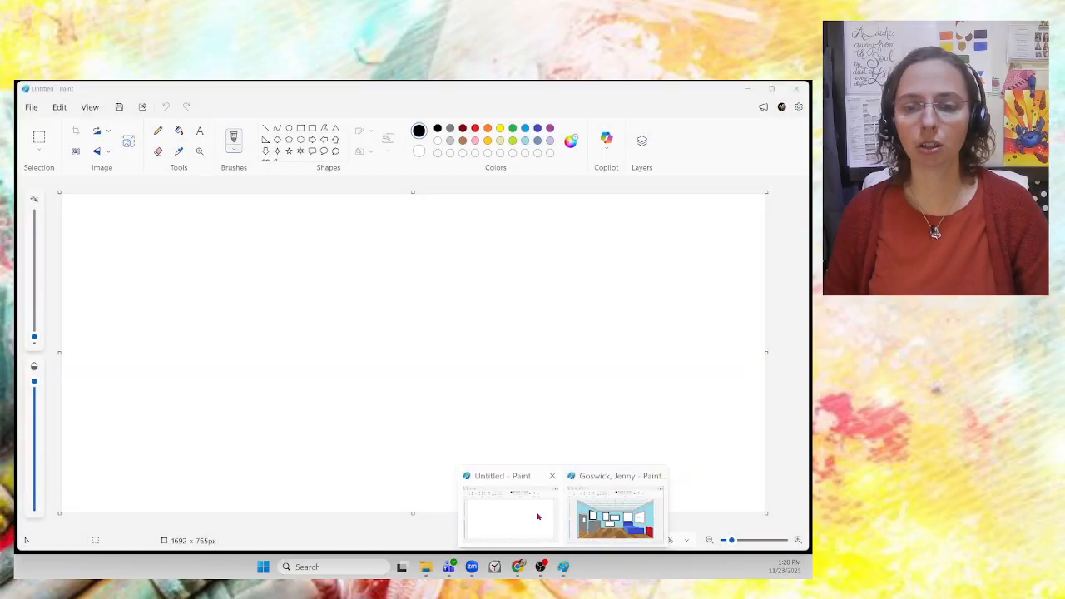
pyautogui.click(537, 514)
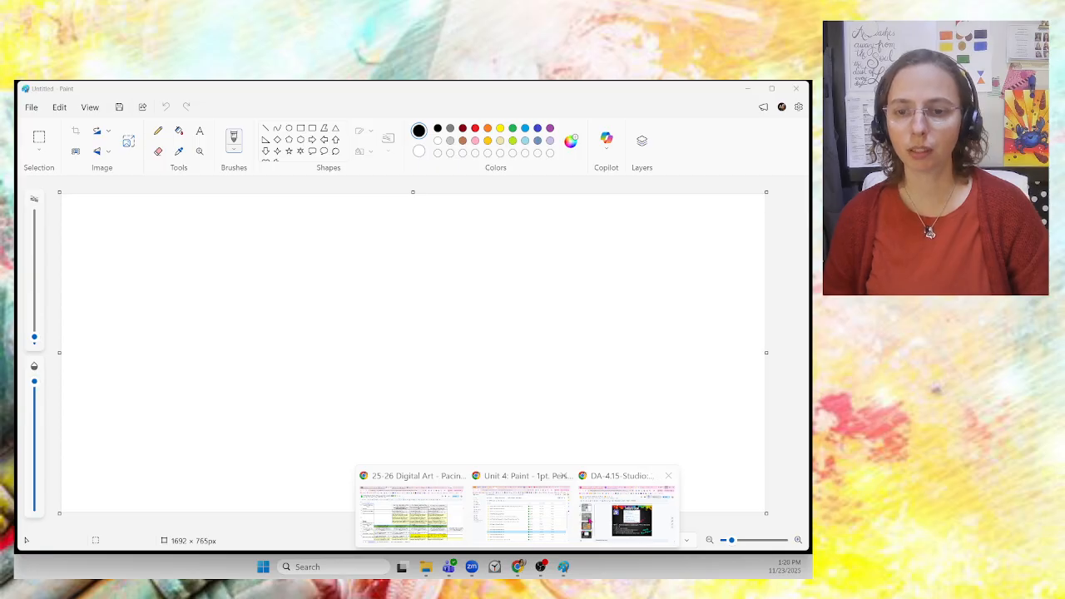
pyautogui.click(587, 516)
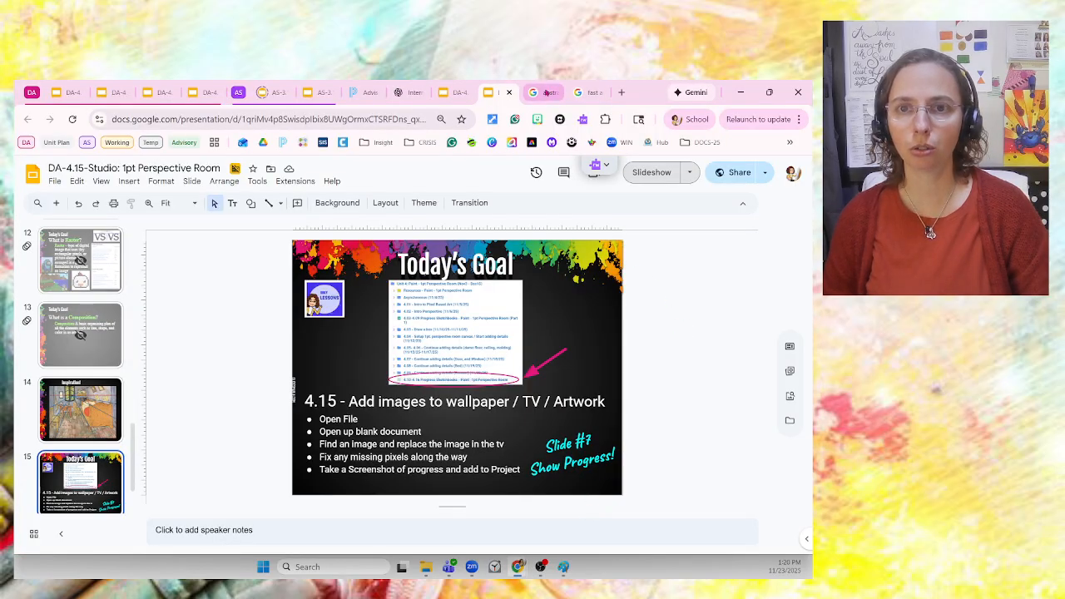
pyautogui.click(592, 93)
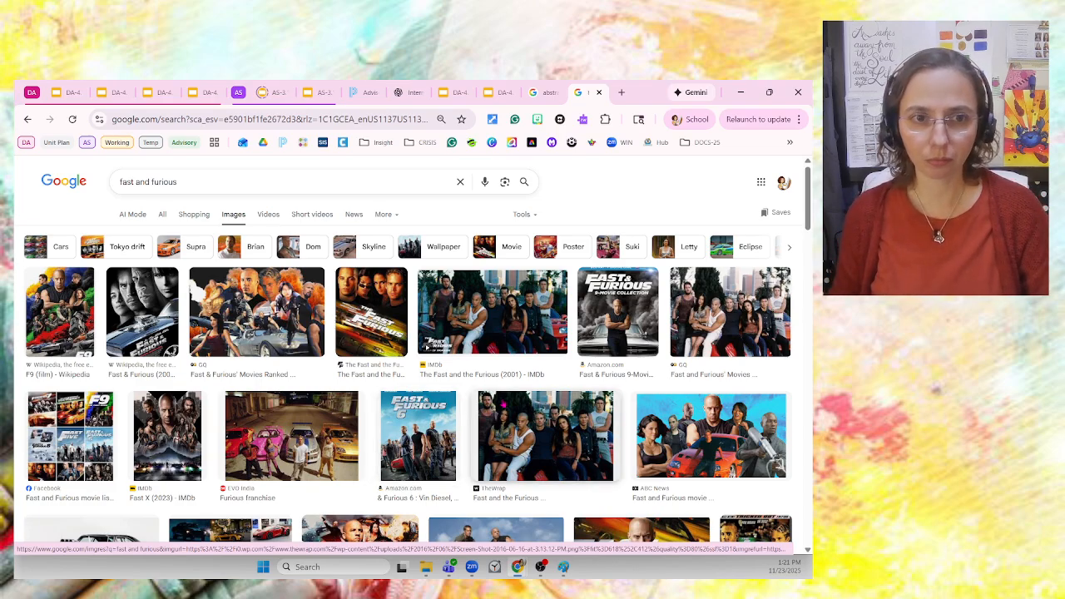
# - Open the Fast & Furious (2009 film) Wikipedia poster image on its own in a new browser tab
pyautogui.click(149, 311)
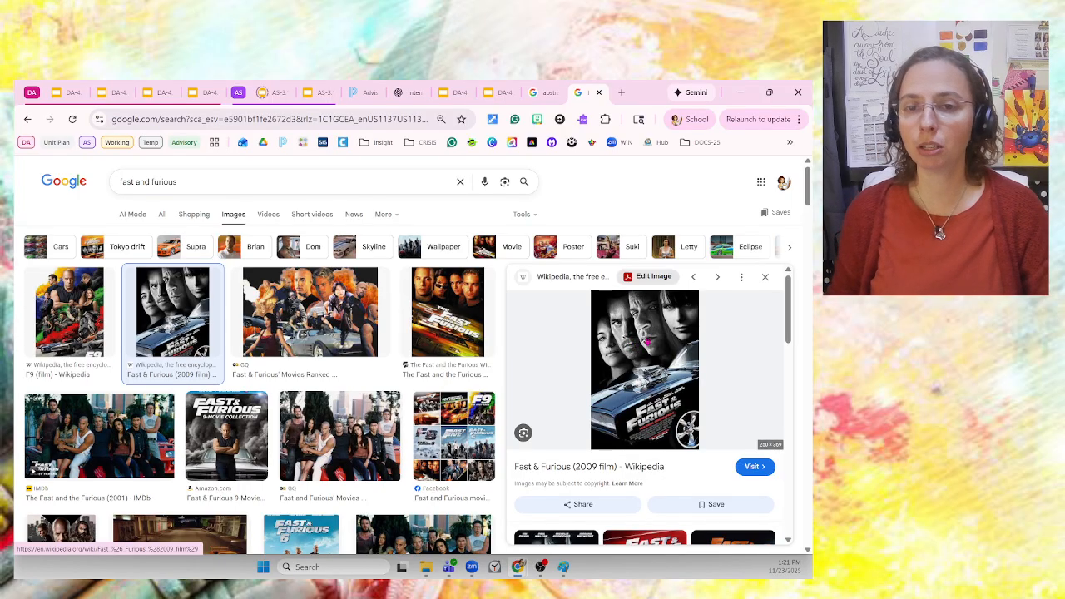
pyautogui.rightClick(645, 336)
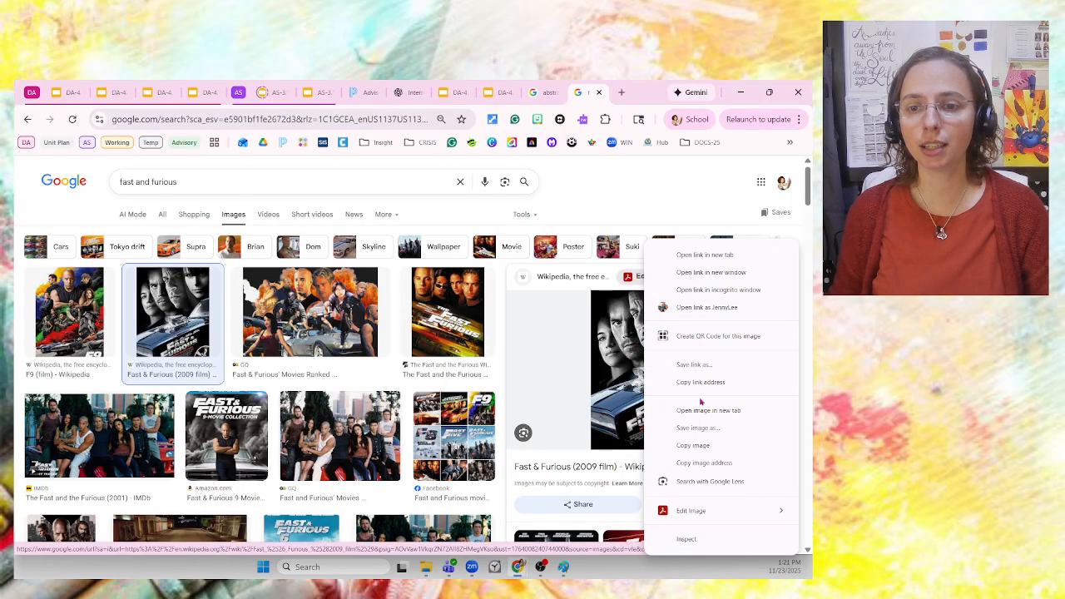
pyautogui.click(721, 411)
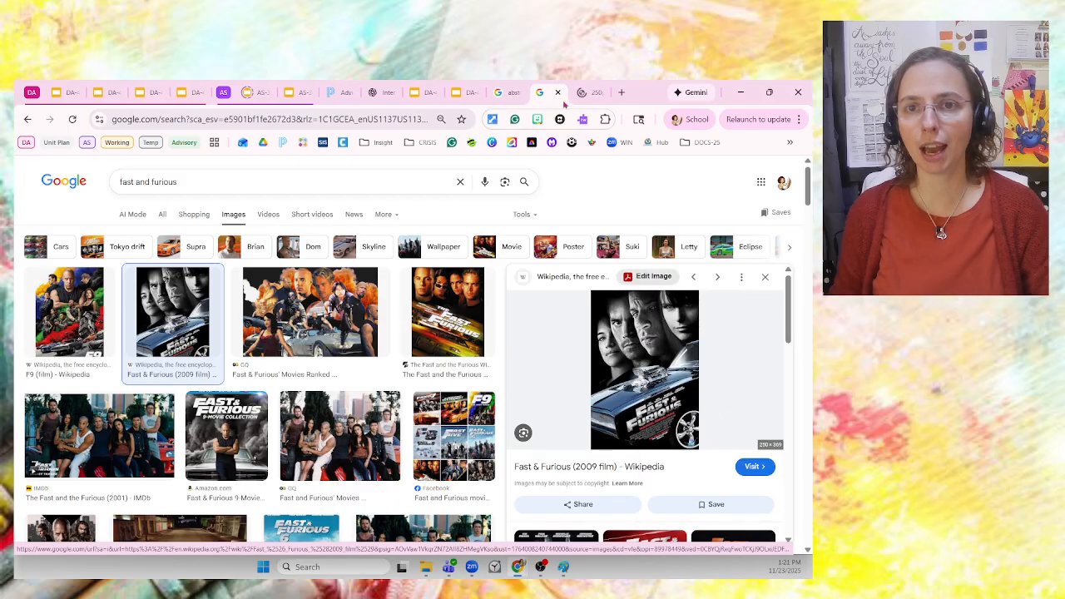
pyautogui.click(583, 92)
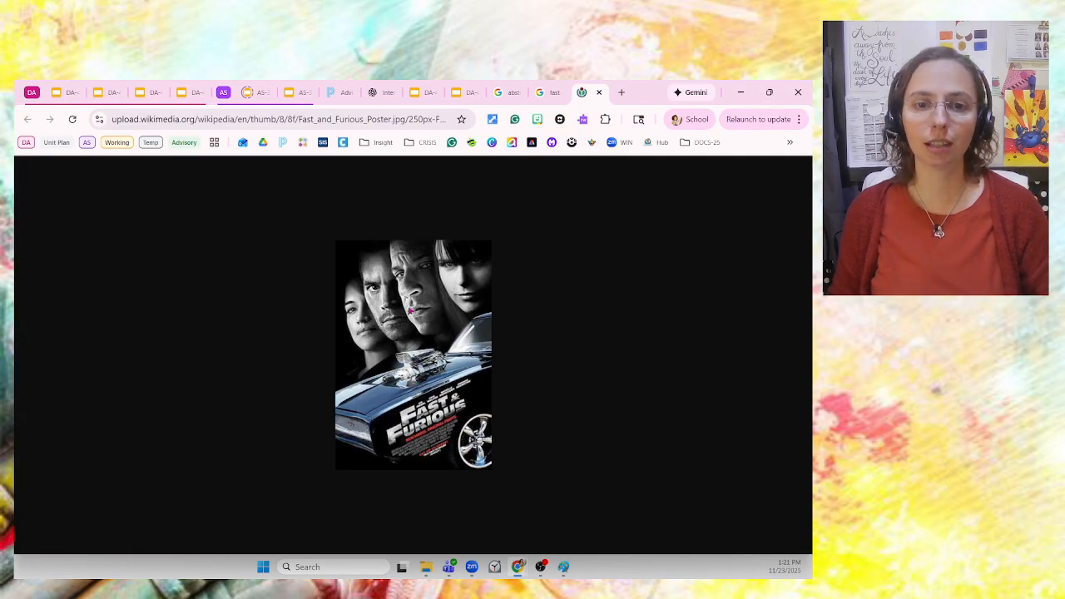
pyautogui.rightClick(402, 294)
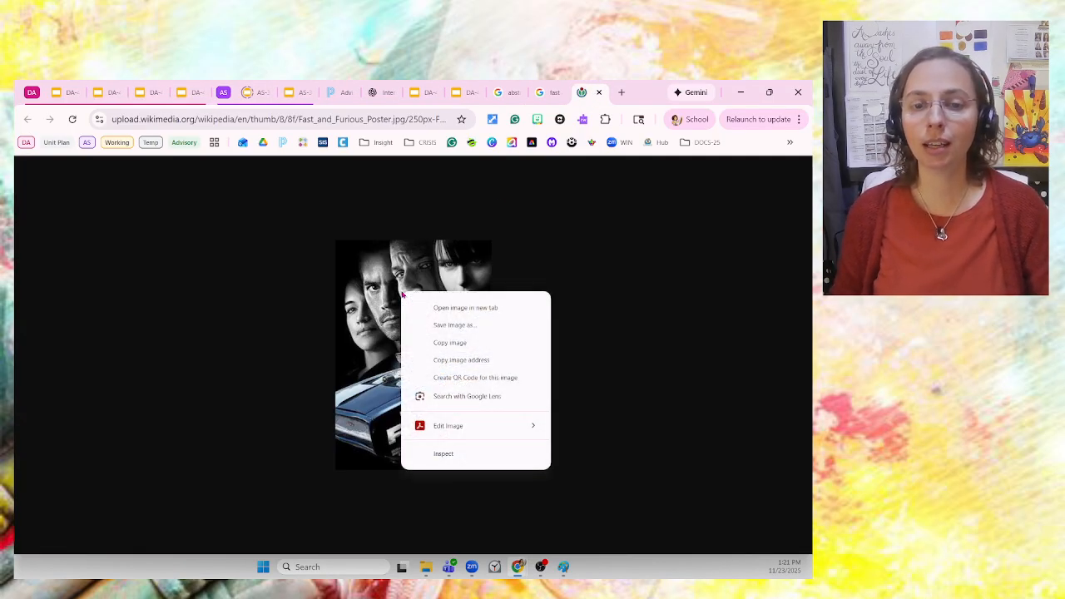
pyautogui.click(547, 93)
pyautogui.click(547, 93)
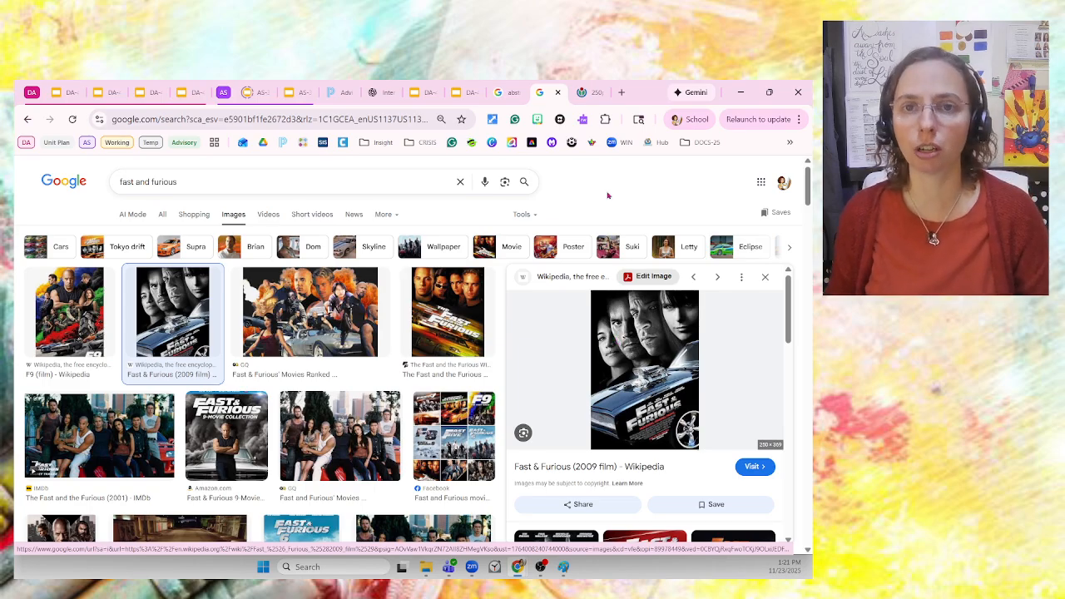
pyautogui.click(585, 94)
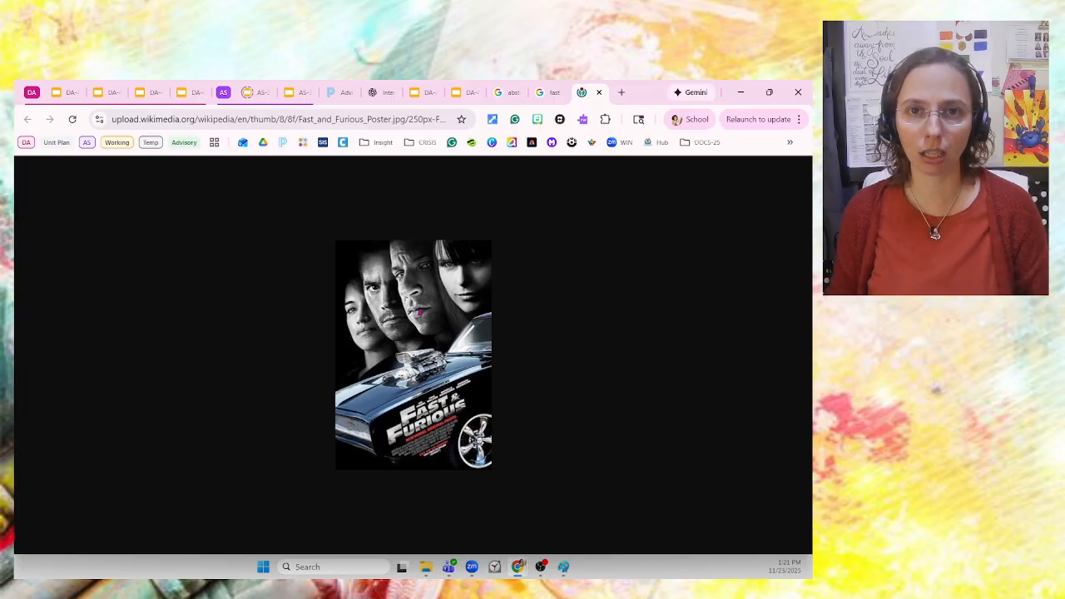
# - Copy the Fast & Furious poster image and paste it onto the blank canvas in Paint
pyautogui.rightClick(405, 294)
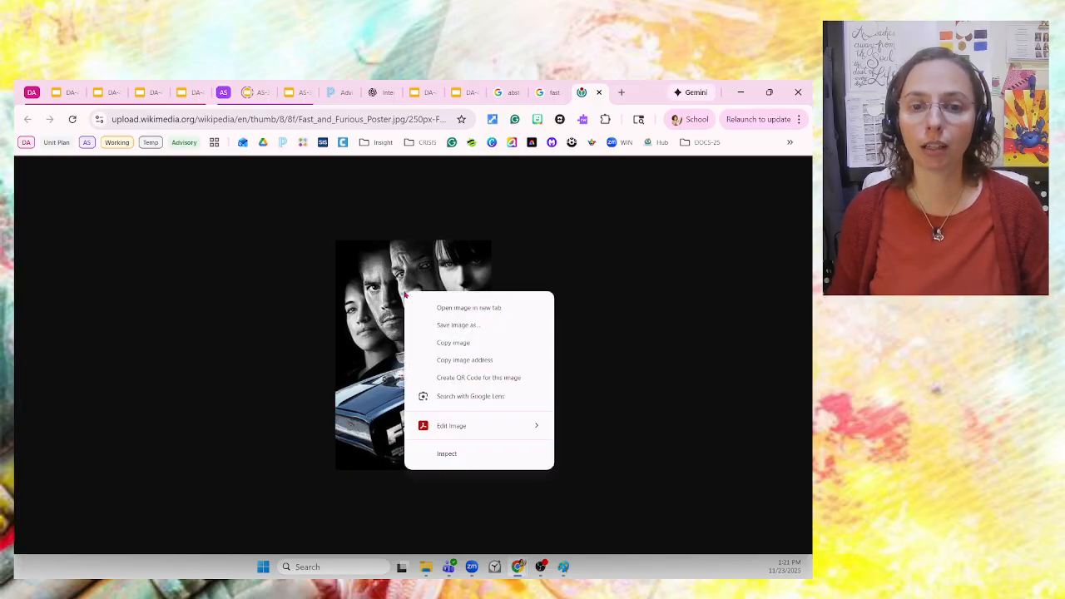
pyautogui.click(443, 343)
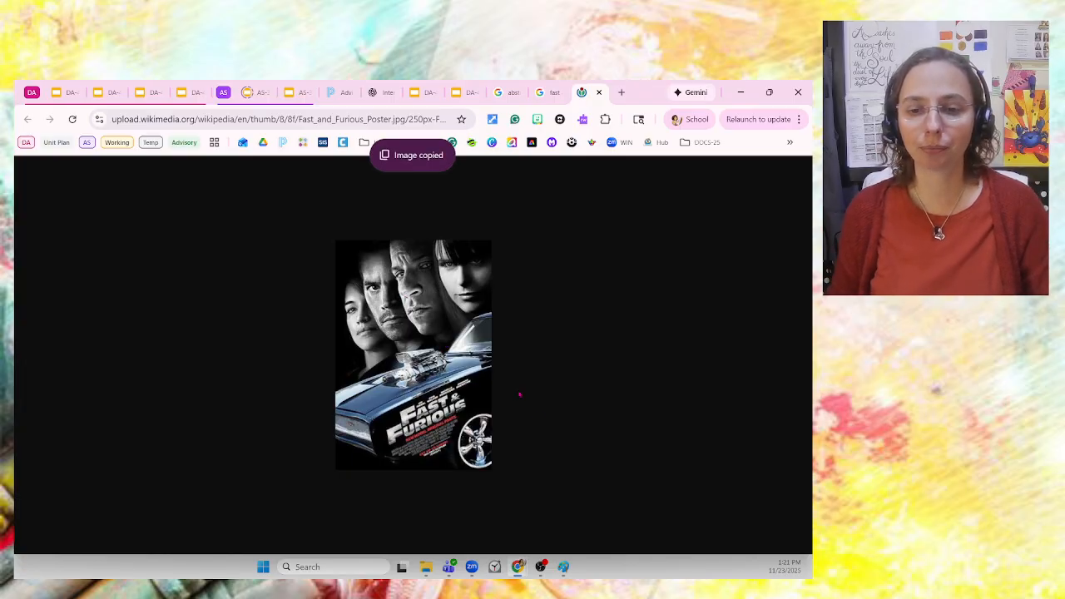
pyautogui.moveTo(563, 567)
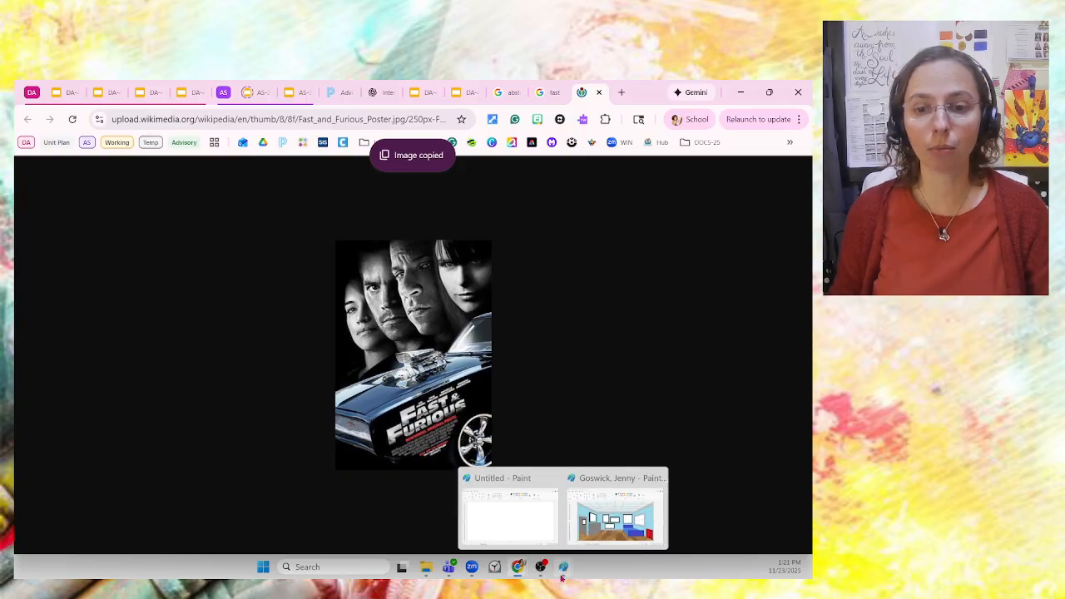
pyautogui.click(532, 516)
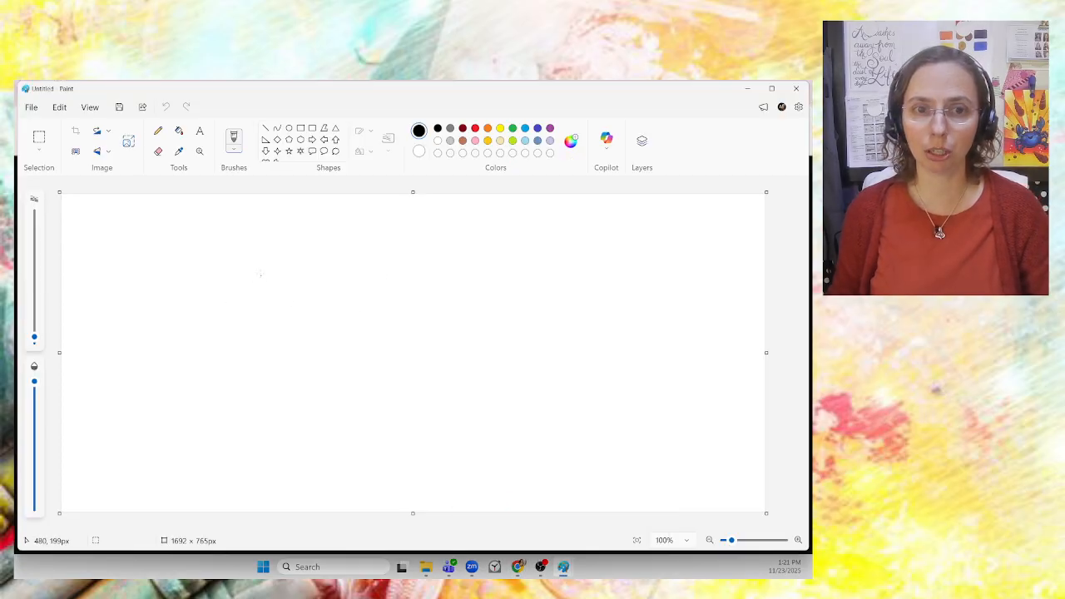
pyautogui.click(59, 106)
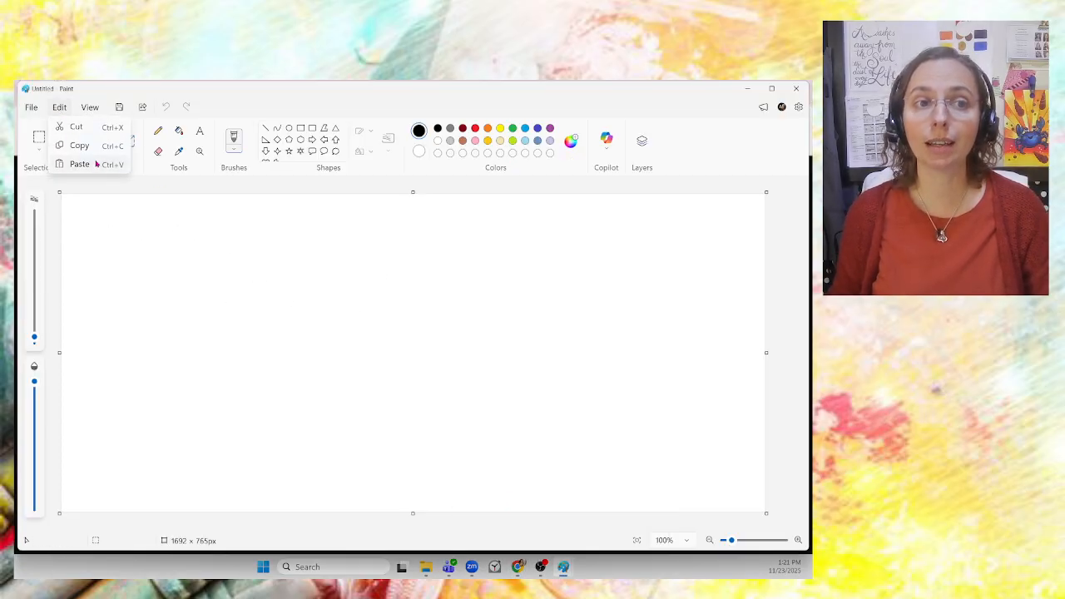
pyautogui.click(100, 166)
# - Move the pasted poster away from the canvas corner to the lower middle-left area and deselect it
pyautogui.moveTo(125, 250); pyautogui.dragTo(335, 298)
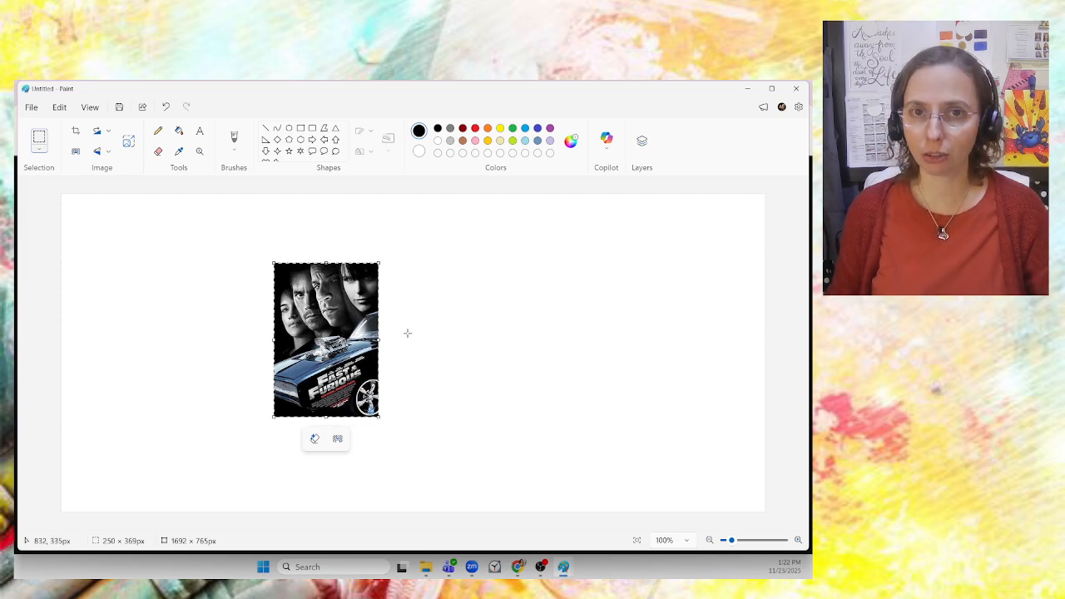
pyautogui.moveTo(348, 329); pyautogui.dragTo(368, 369)
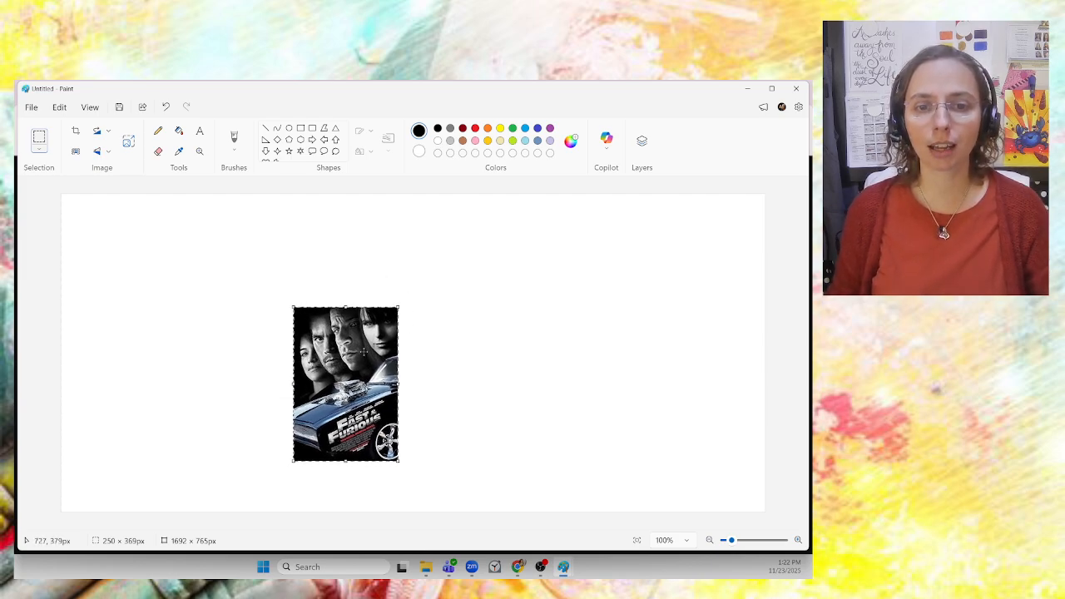
pyautogui.click(465, 349)
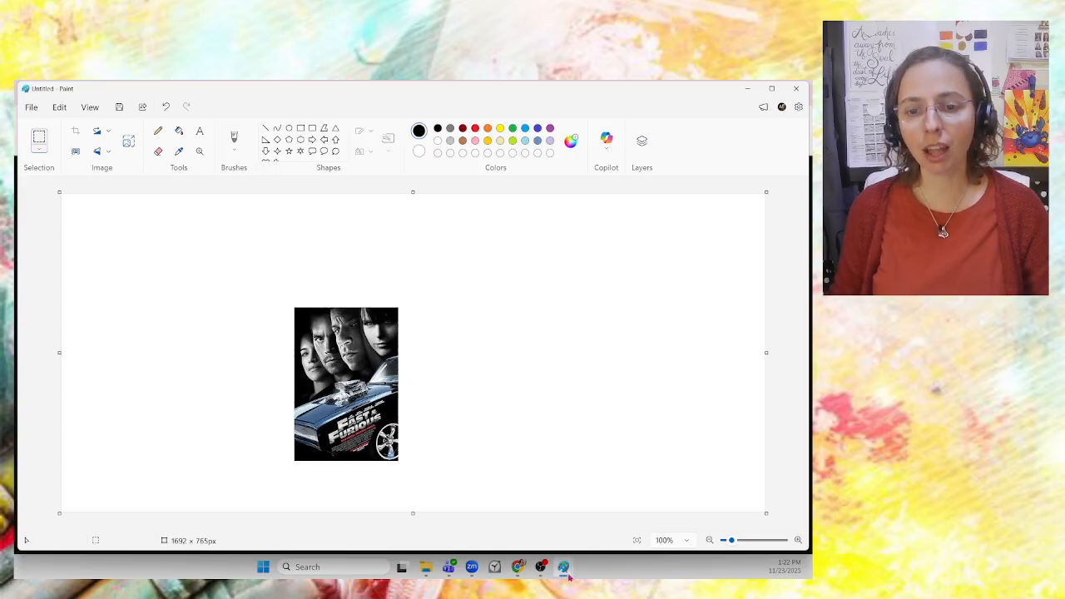
# - Switch to the room drawing and set up a rectangular selection with Transparent selection turned on
pyautogui.moveTo(564, 568)
pyautogui.click(584, 529)
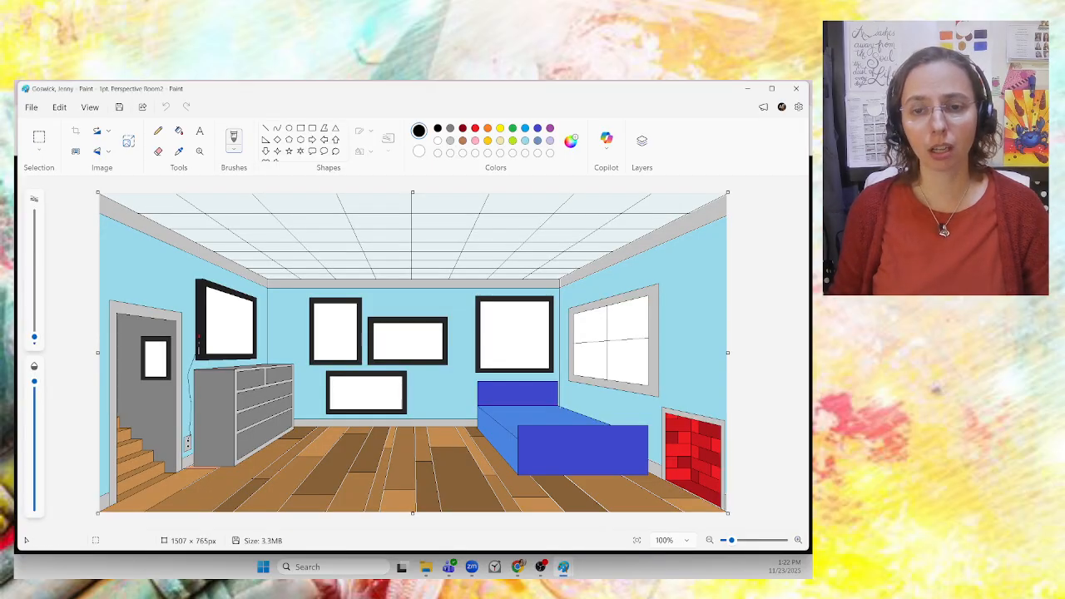
pyautogui.click(39, 138)
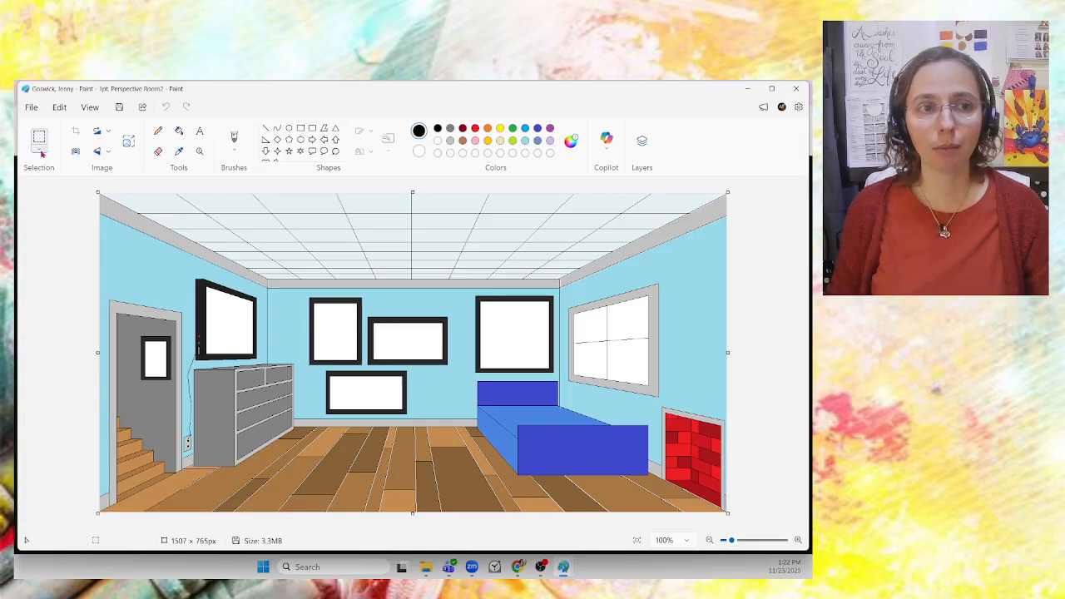
pyautogui.click(40, 151)
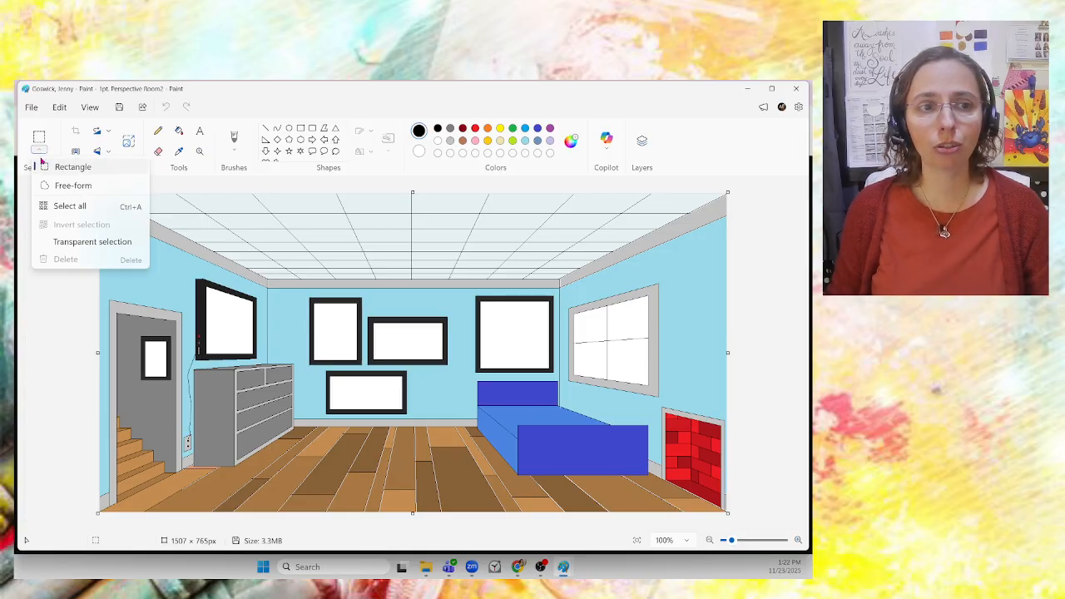
pyautogui.click(99, 243)
pyautogui.click(40, 152)
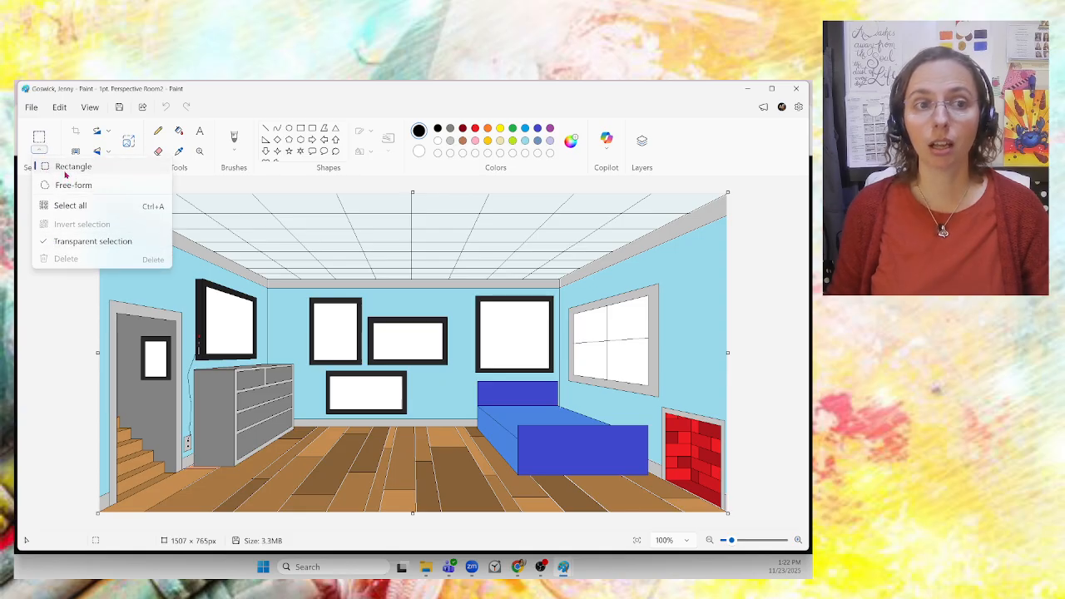
pyautogui.click(65, 169)
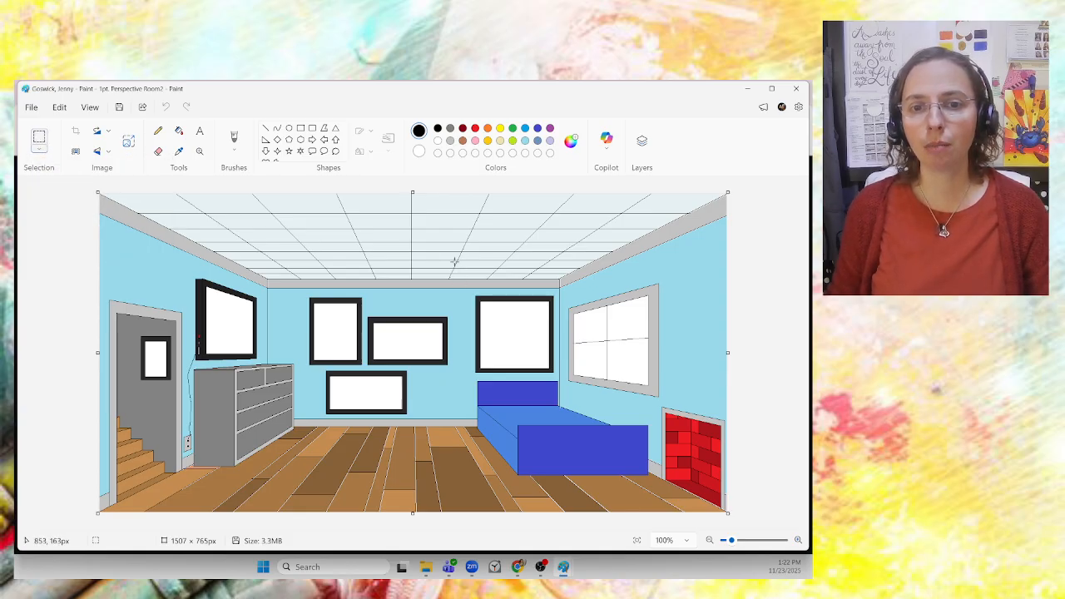
# - Copy an area about 285 × 403 px around the empty frame above the bed and paste it onto the poster canvas
pyautogui.moveTo(449, 253); pyautogui.dragTo(567, 420)
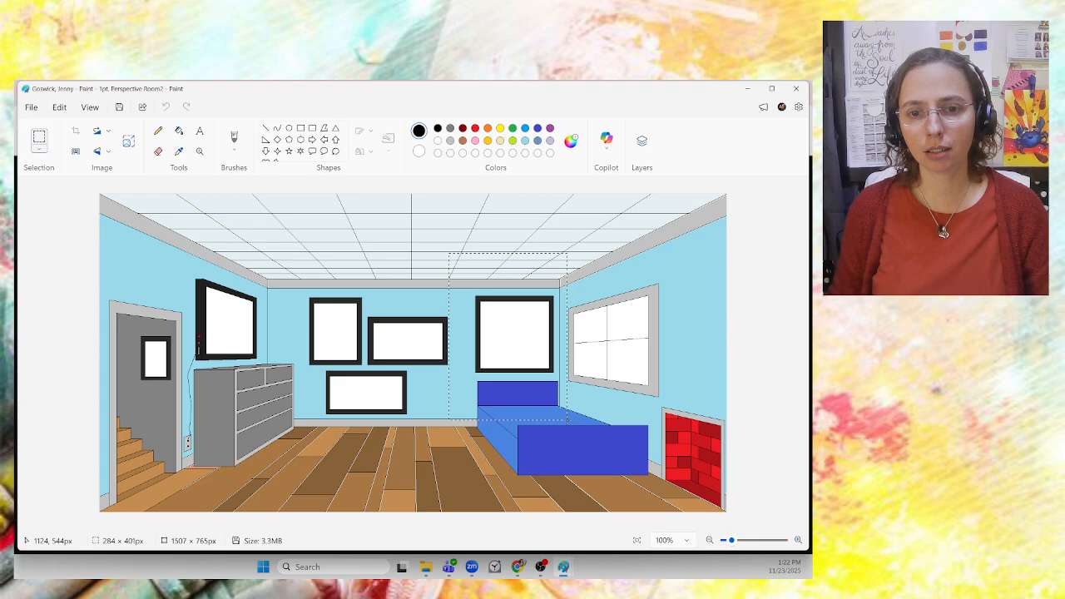
pyautogui.moveTo(567, 420); pyautogui.dragTo(567, 420)
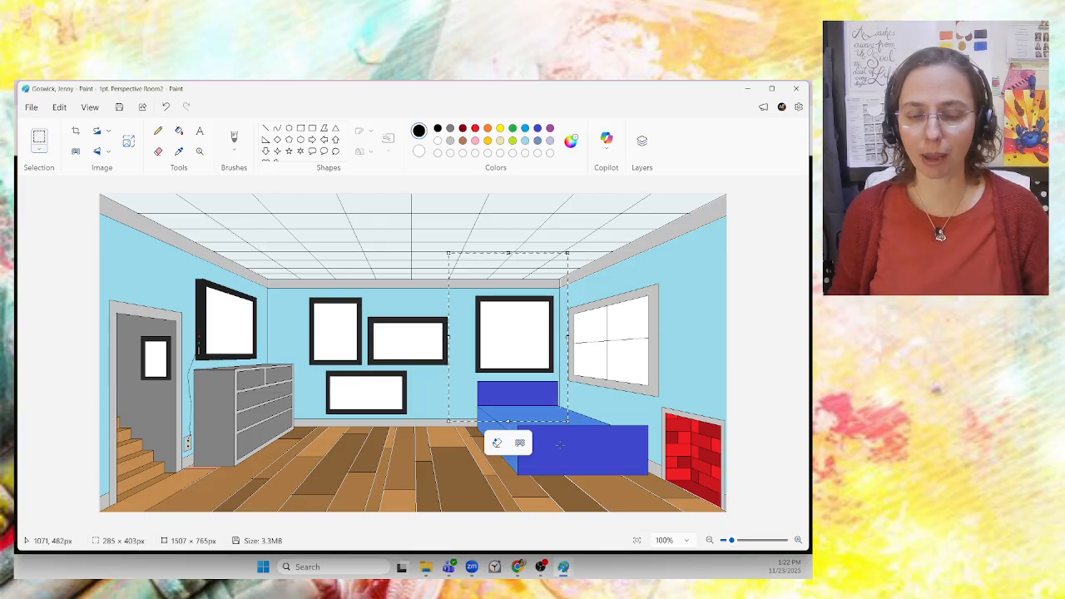
pyautogui.moveTo(569, 567)
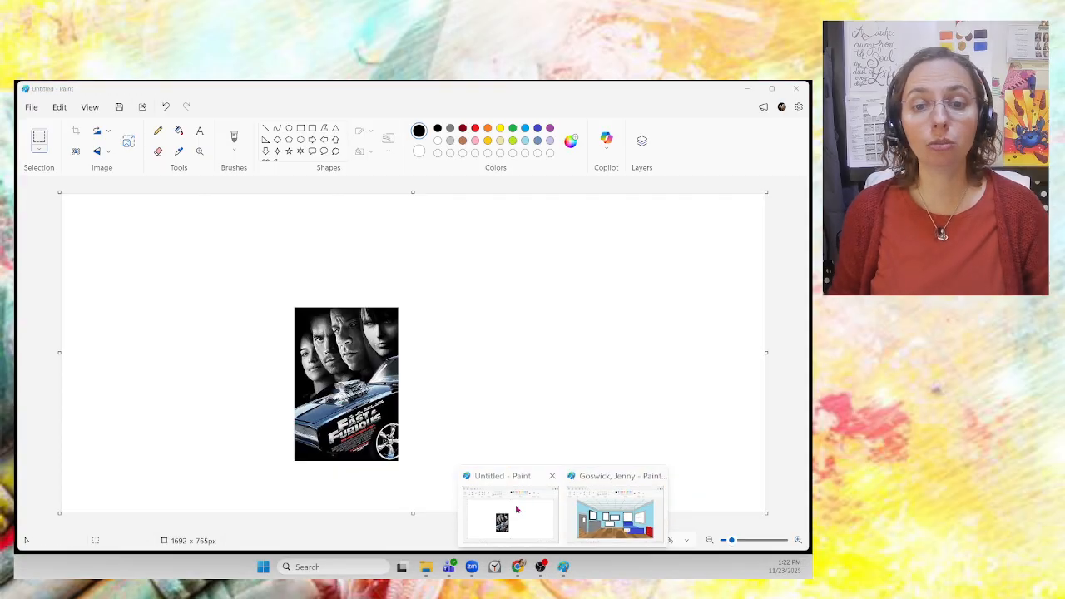
pyautogui.click(516, 510)
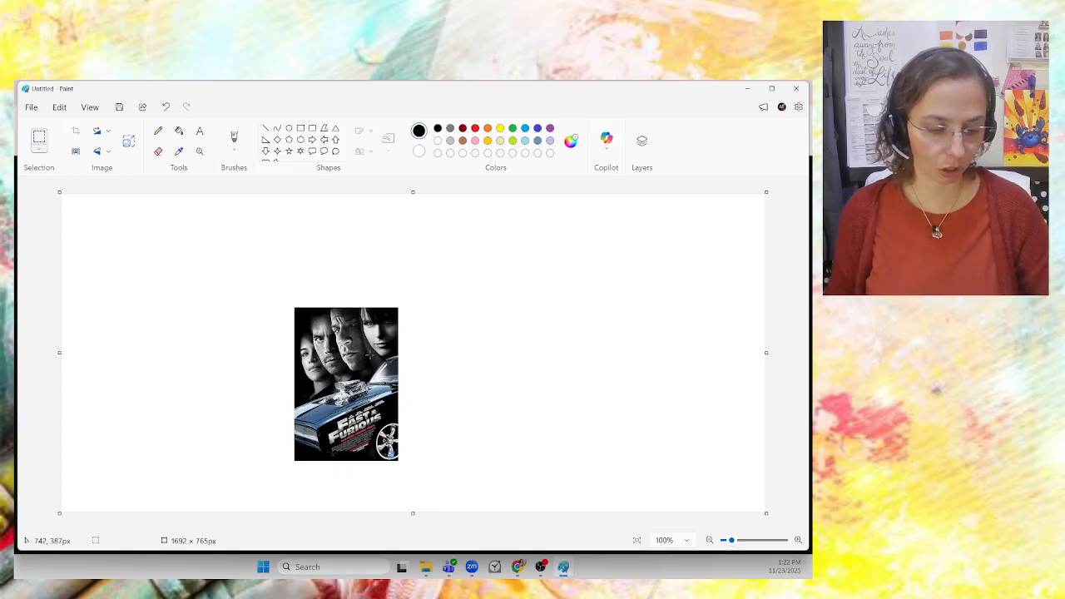
pyautogui.hotkey('ctrl', 'v')
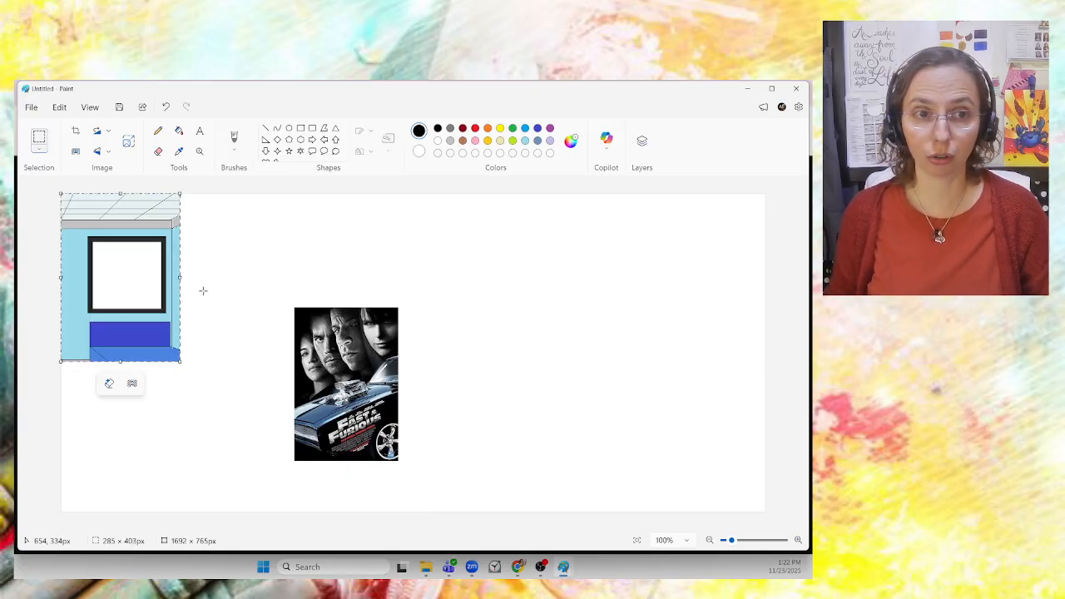
# - Shrink the poster to about 196 × 268 px and lay the pasted frame section over it so the poster's faces fill the frame
pyautogui.moveTo(113, 267); pyautogui.dragTo(322, 340)
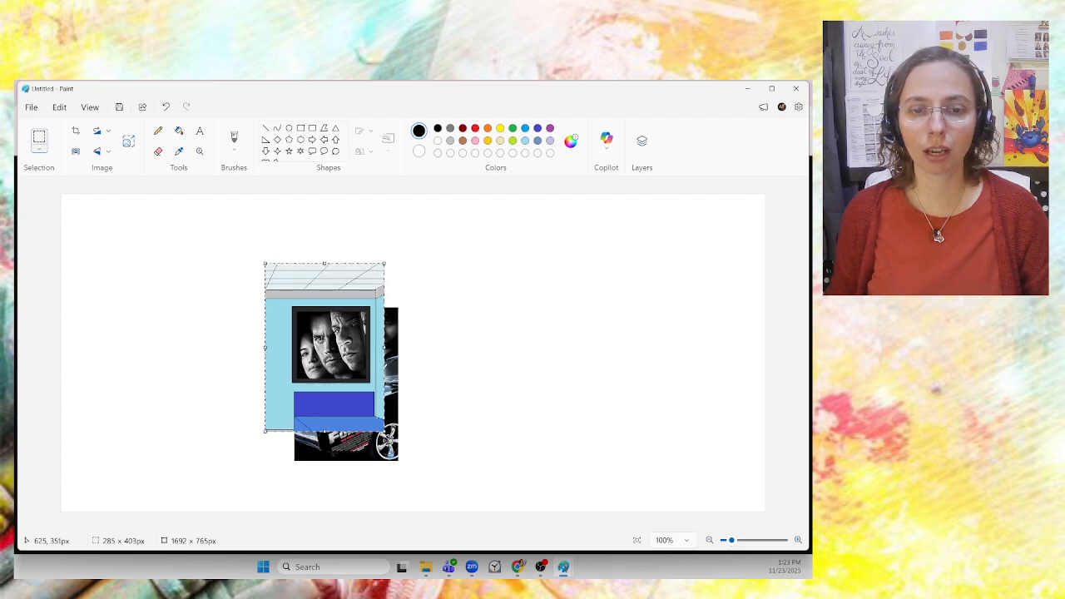
pyautogui.moveTo(322, 340); pyautogui.dragTo(540, 301)
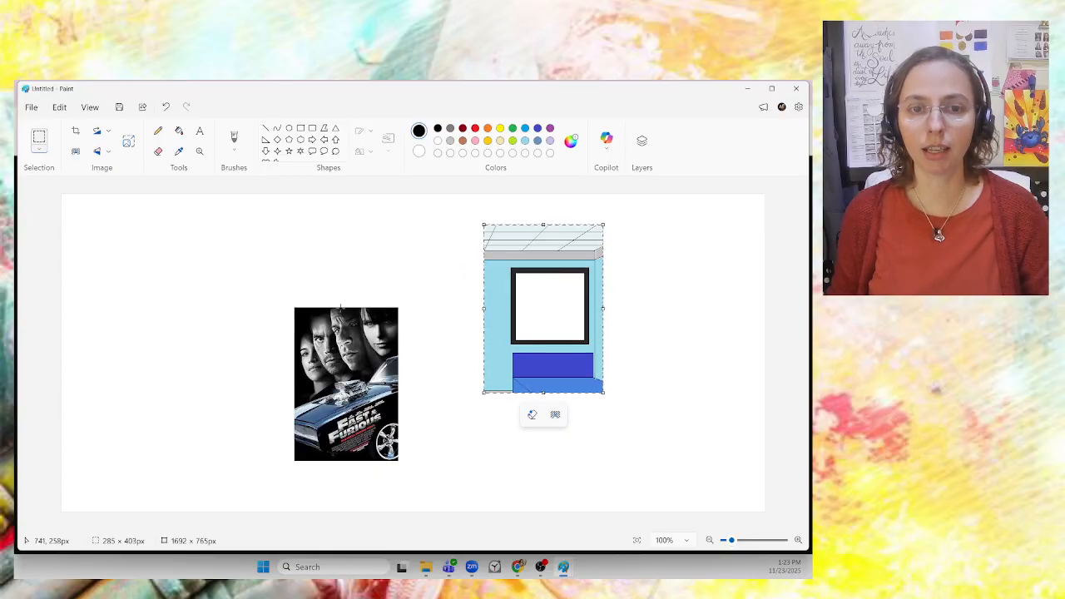
pyautogui.moveTo(293, 308); pyautogui.dragTo(377, 419)
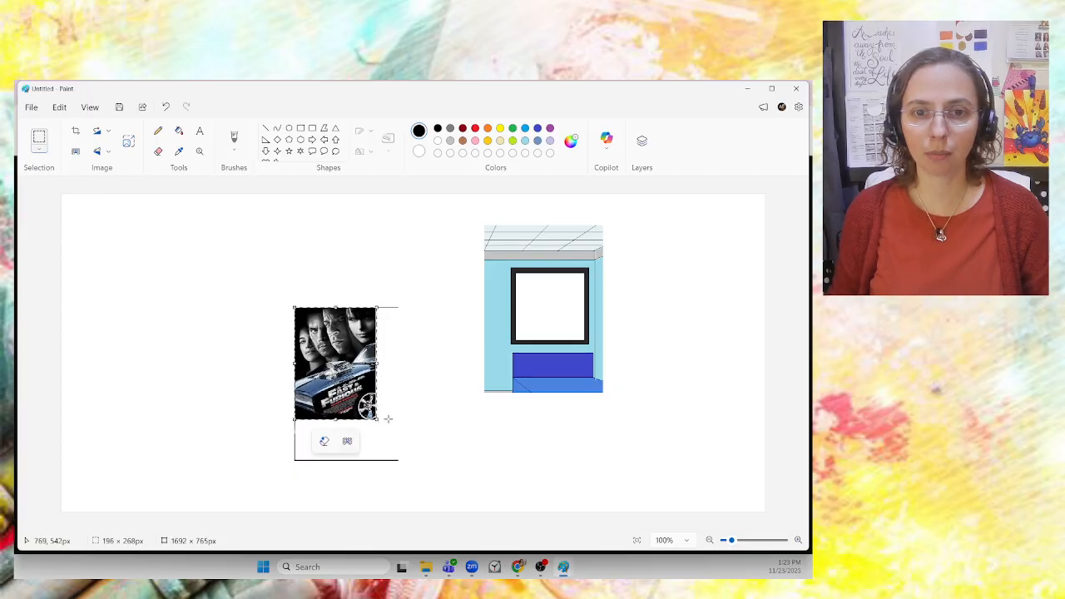
pyautogui.click(409, 404)
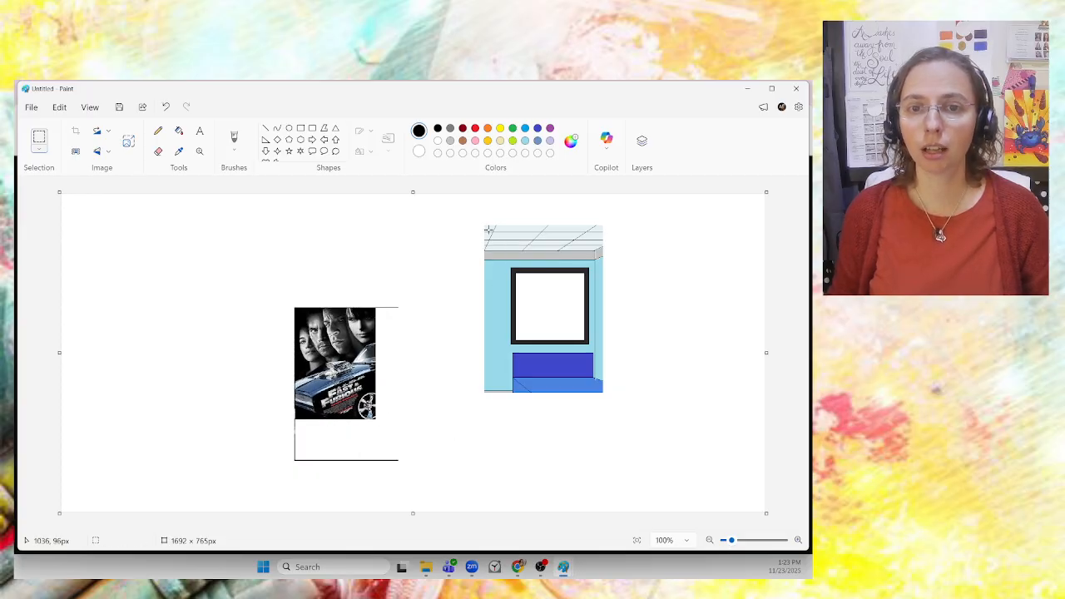
pyautogui.moveTo(490, 232)
pyautogui.mouseDown()
pyautogui.moveTo(493, 308)
pyautogui.moveTo(603, 391)
pyautogui.moveTo(383, 421)
pyautogui.moveTo(370, 406)
pyautogui.mouseUp()
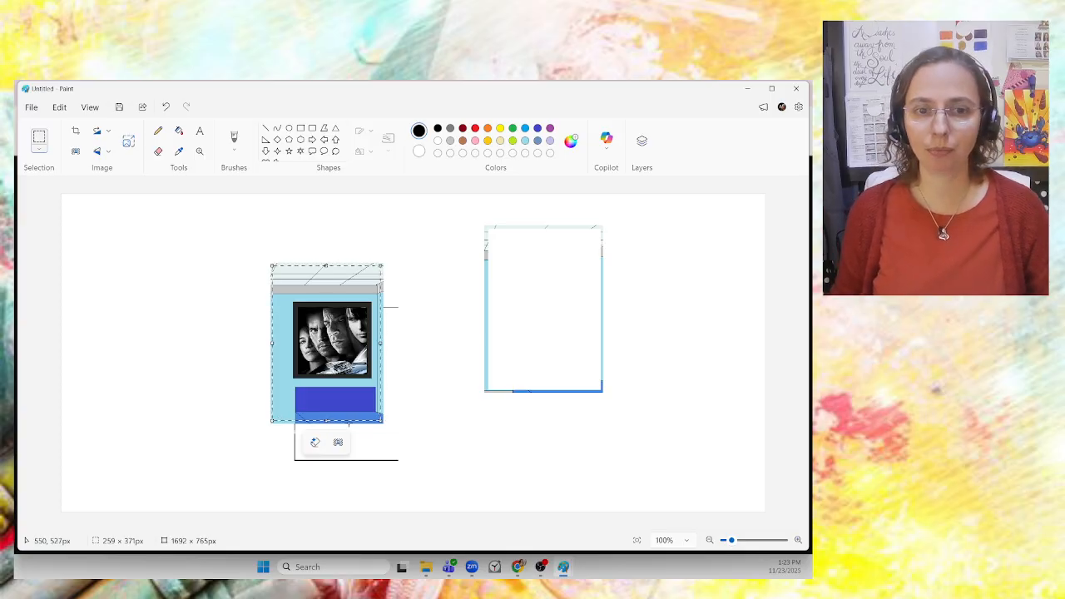
# - Paste the combined frame and poster section into the room drawing and place it over the empty frame above the bed
pyautogui.moveTo(564, 567)
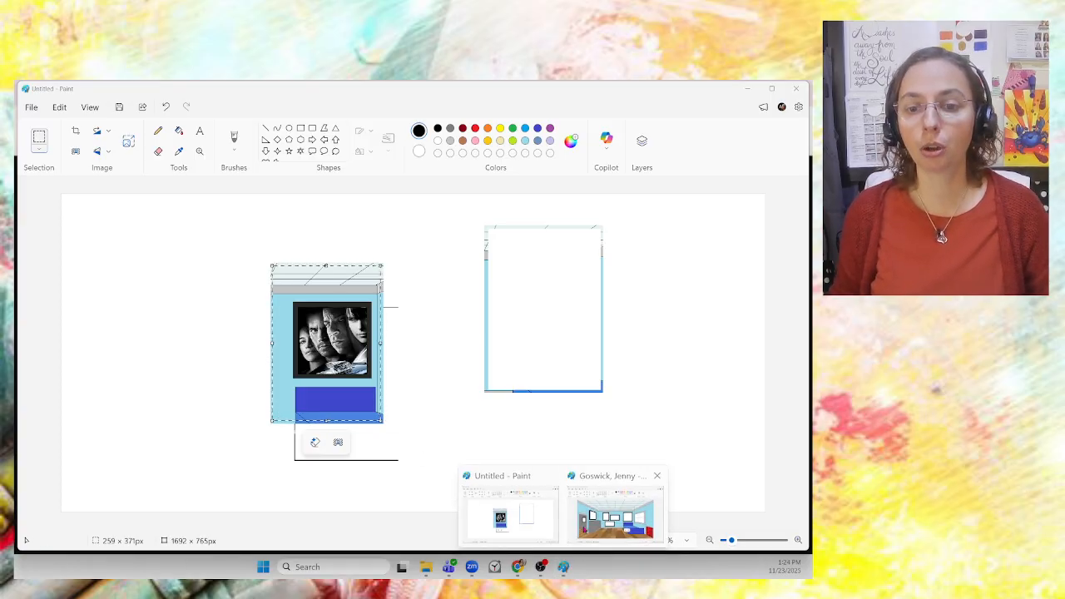
pyautogui.click(615, 512)
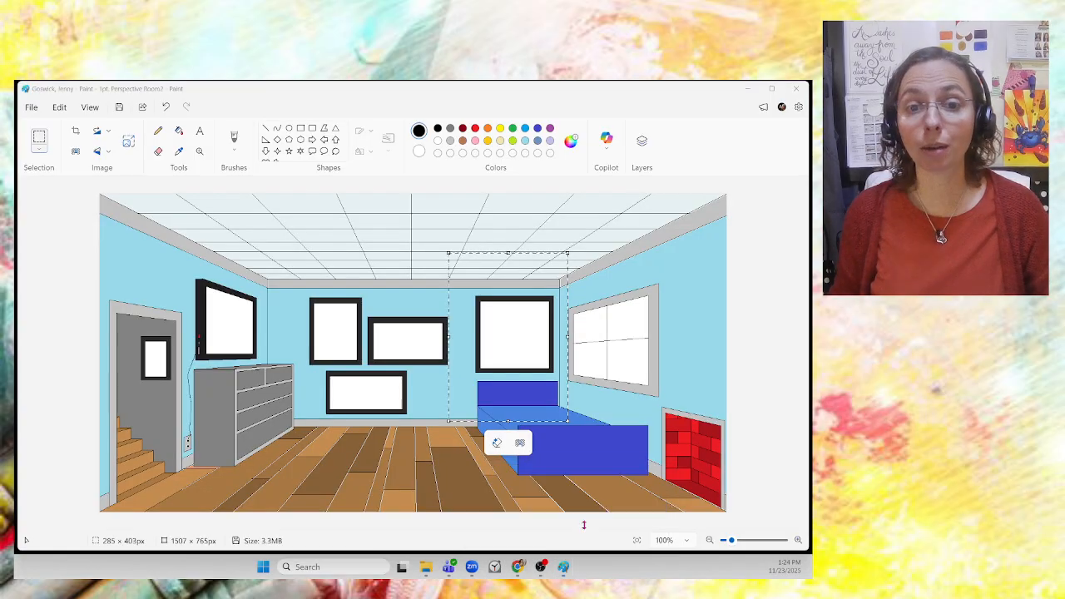
pyautogui.click(748, 222)
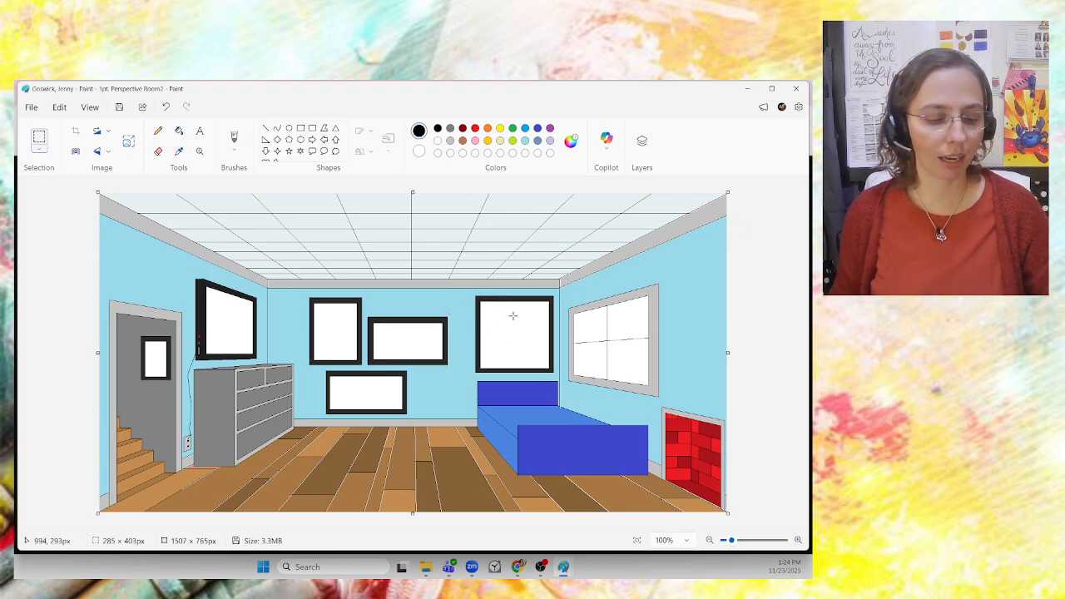
pyautogui.hotkey('ctrl', 'v')
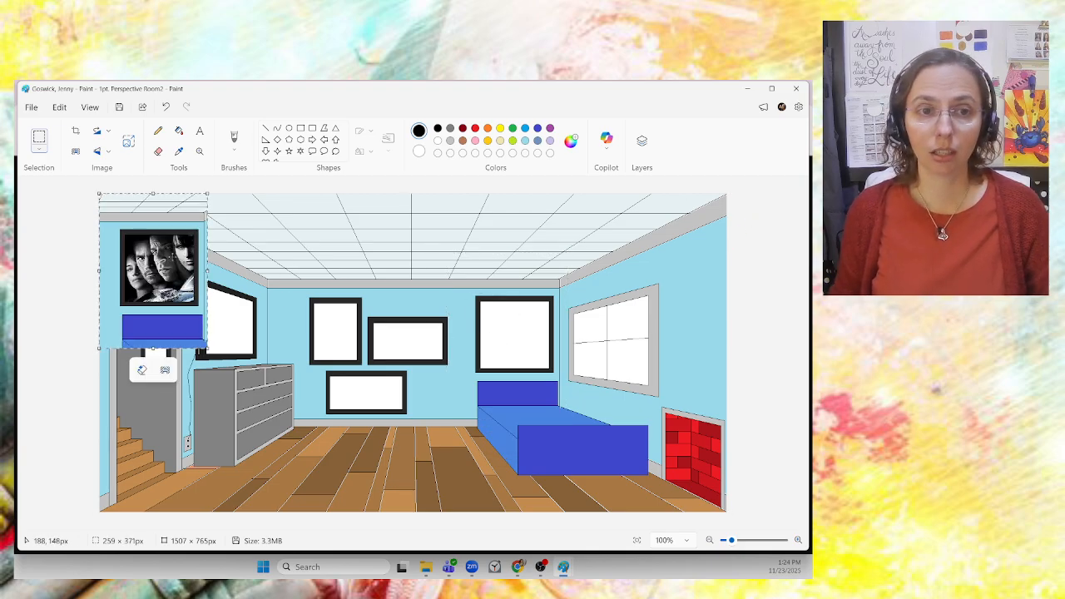
pyautogui.moveTo(178, 255); pyautogui.dragTo(527, 321)
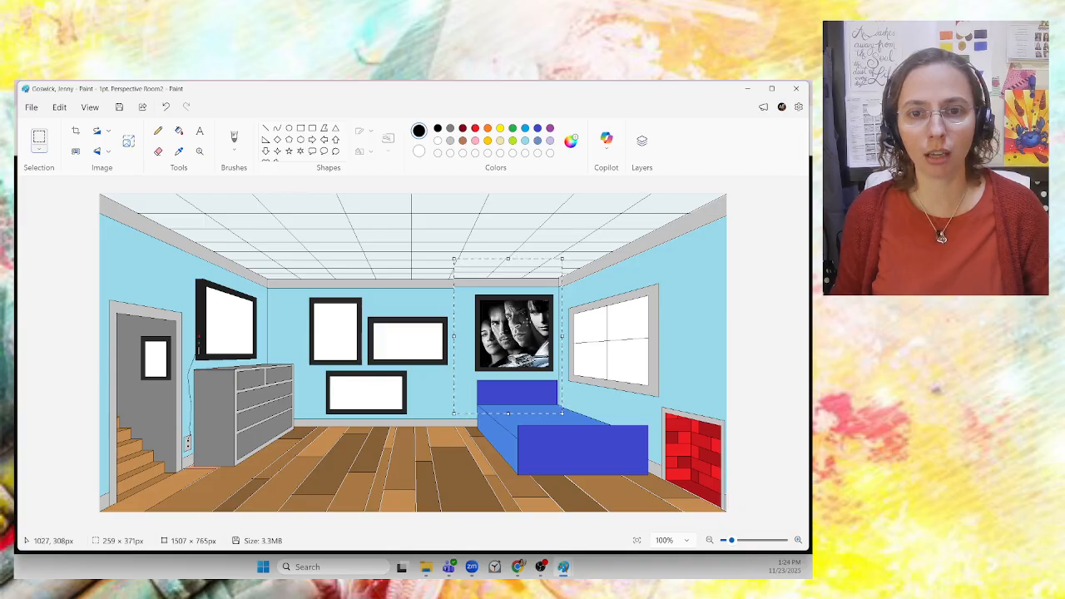
pyautogui.moveTo(526, 322); pyautogui.dragTo(527, 321)
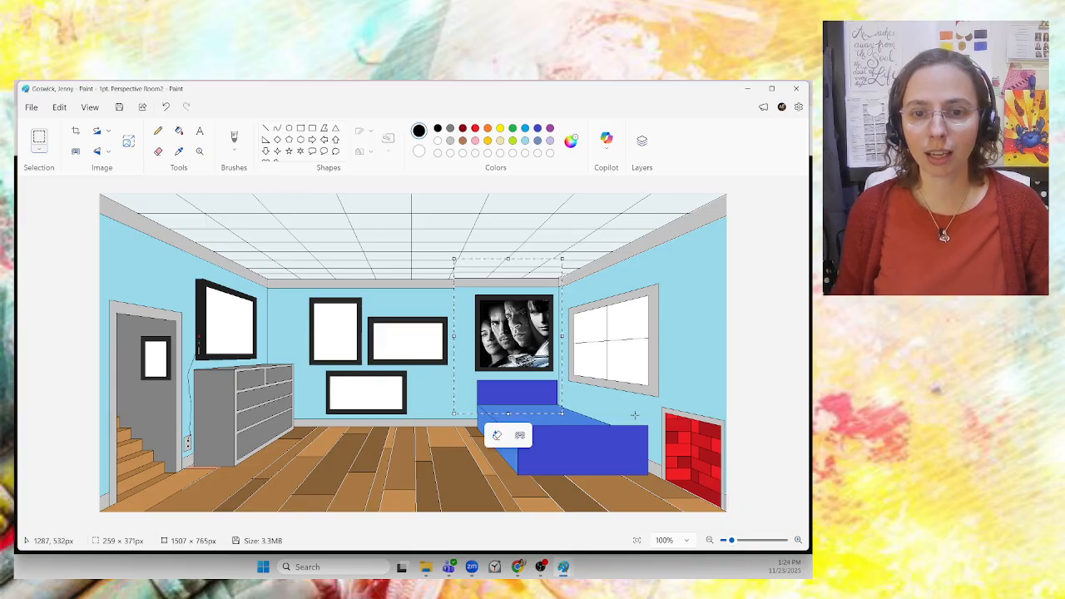
# - Try to nudge the pasted frame section upward in small increments to line it up with the wall
pyautogui.moveTo(731, 541); pyautogui.dragTo(739, 540)
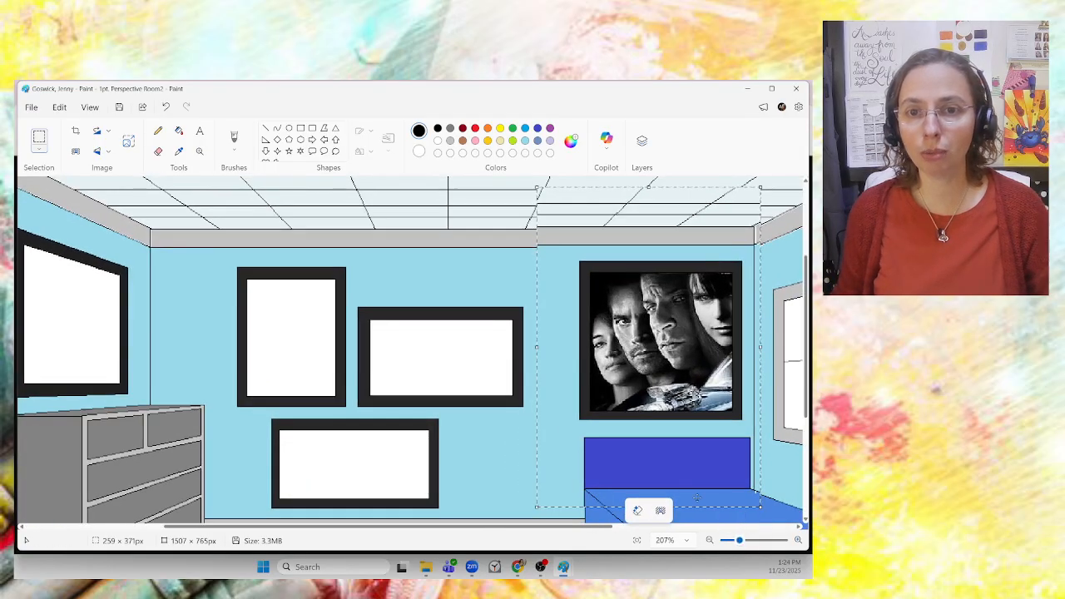
pyautogui.scroll(-1, 709, 456)
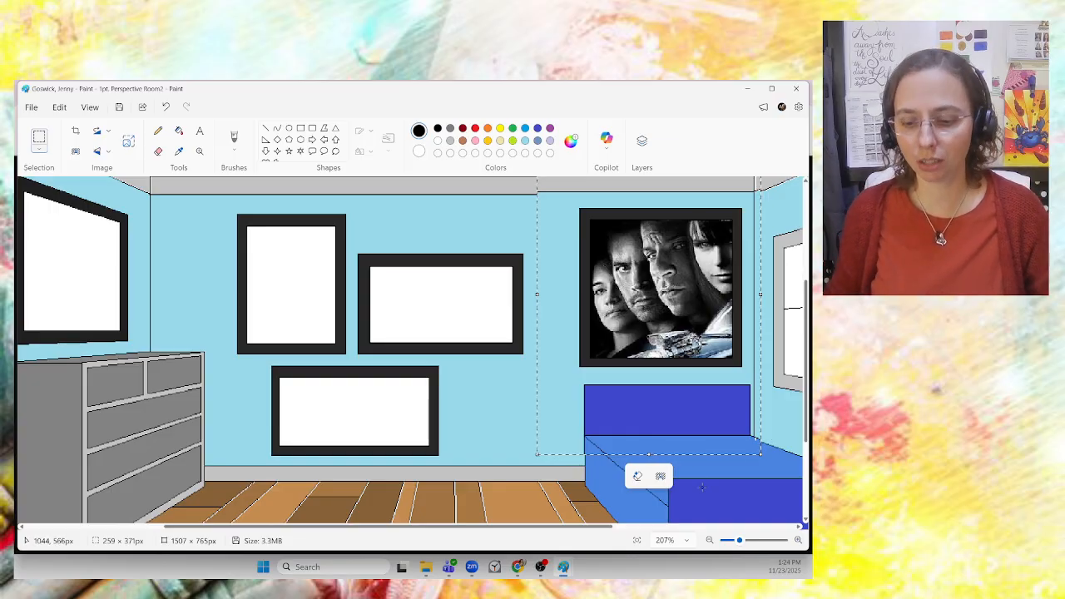
pyautogui.press('Up')
pyautogui.press('Up')
pyautogui.press('Up')
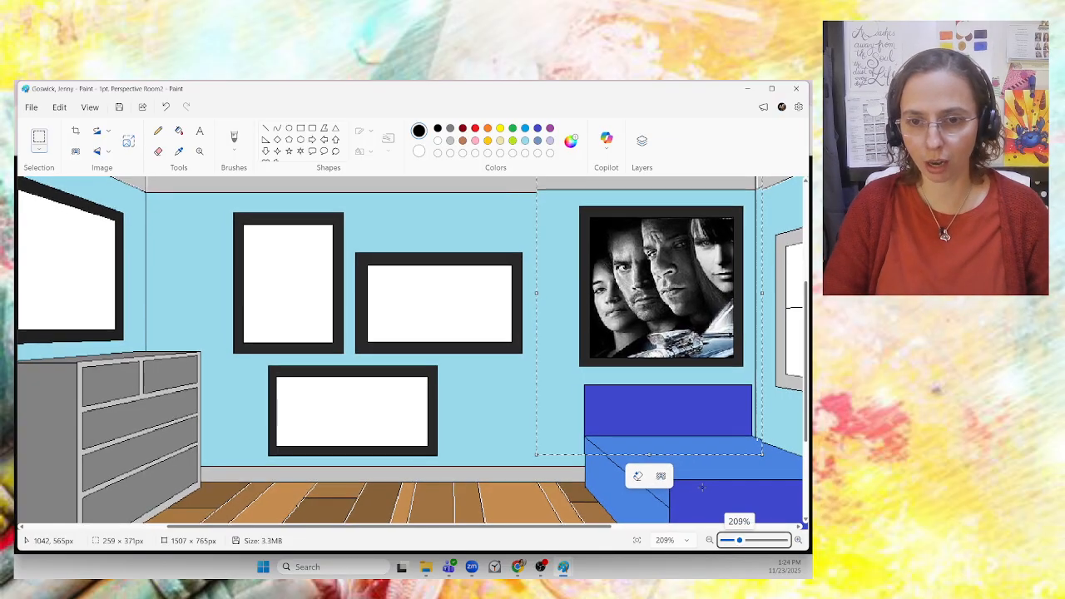
pyautogui.press('Up')
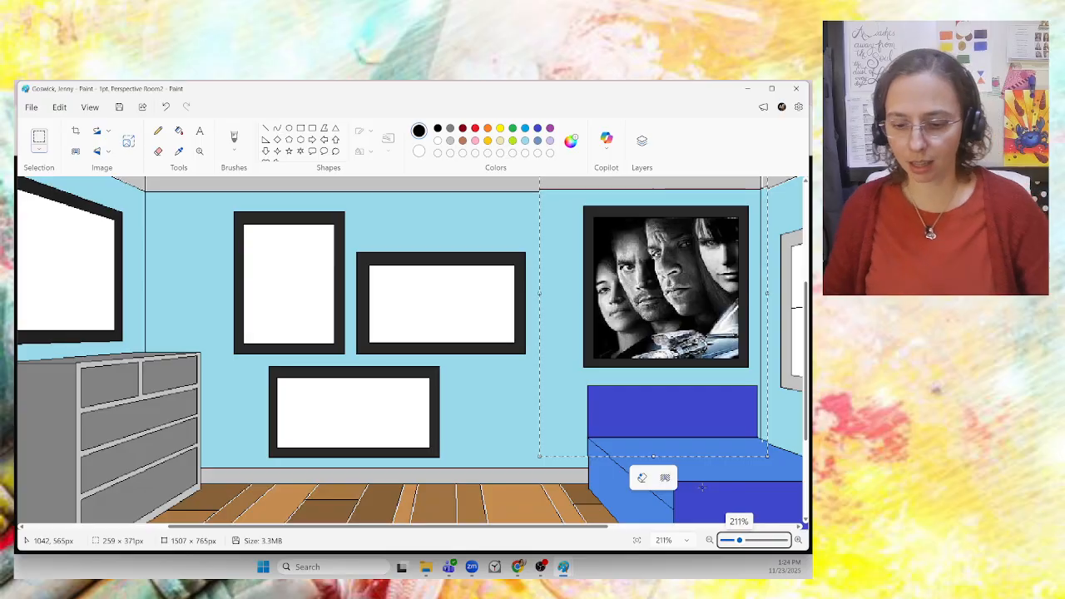
pyautogui.press('Up')
pyautogui.press('Up')
pyautogui.press('Up')
pyautogui.press('Up')
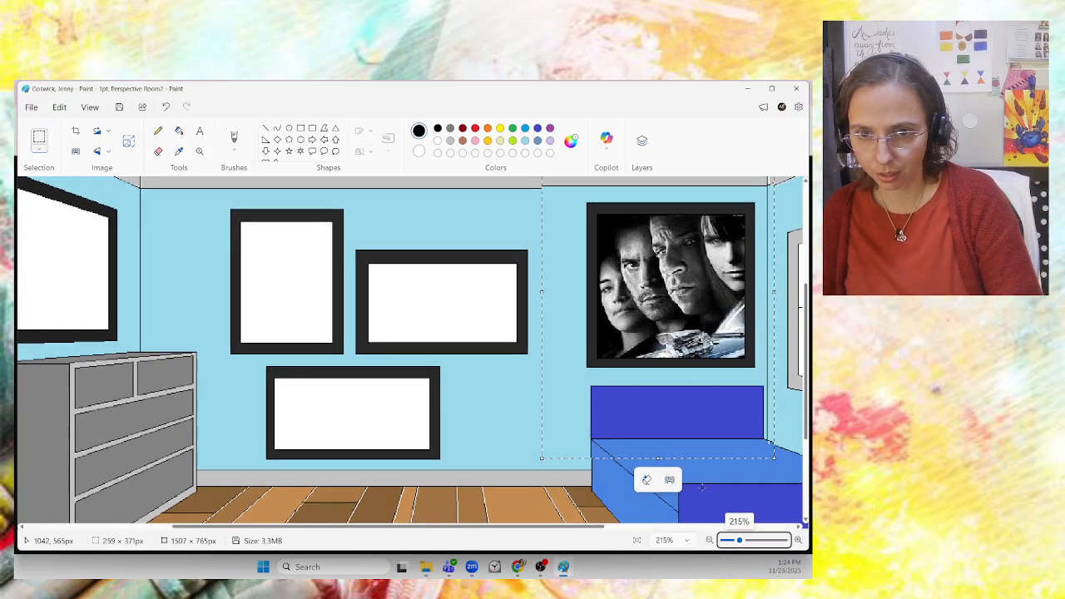
# - Align the pasted frame section with the wall edges, ceiling trim and bed, and deselect it
pyautogui.moveTo(679, 402); pyautogui.dragTo(674, 400)
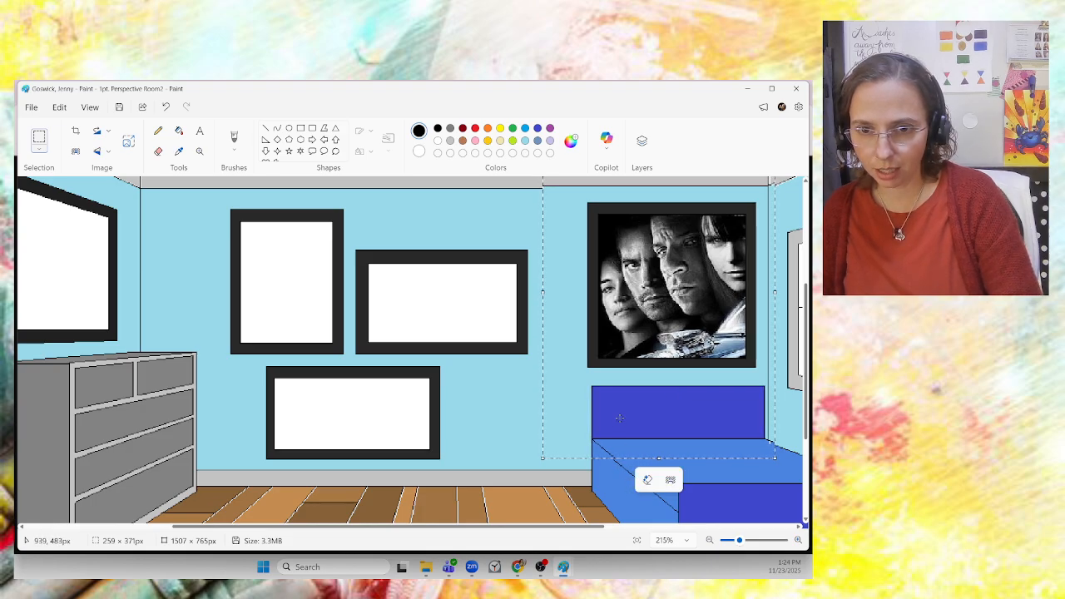
pyautogui.moveTo(619, 417); pyautogui.dragTo(619, 423)
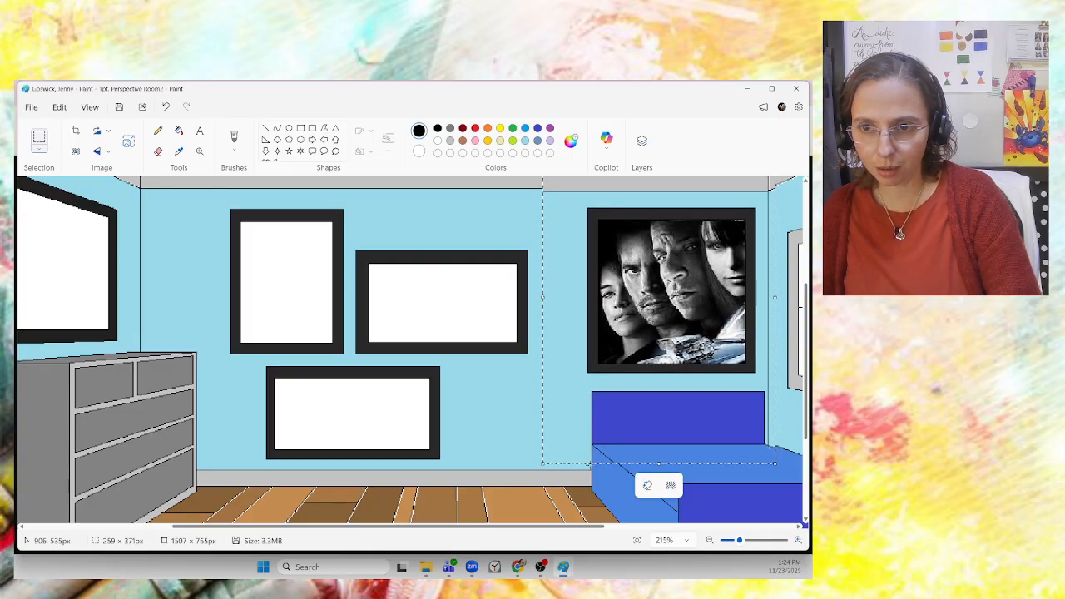
pyautogui.scroll(1, 751, 266)
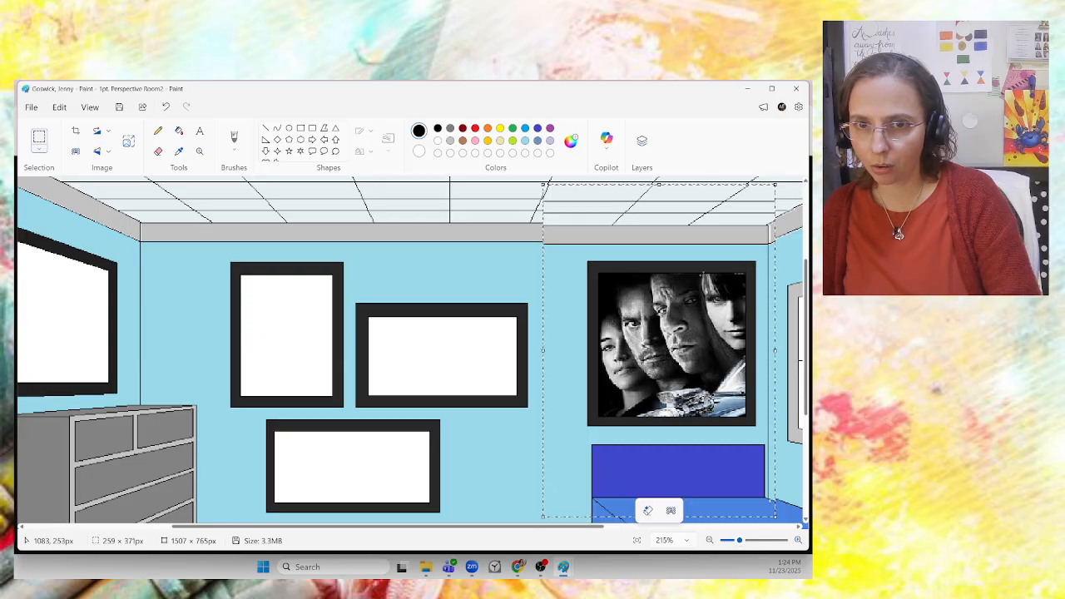
pyautogui.moveTo(638, 244); pyautogui.dragTo(638, 241)
pyautogui.scroll(-1, 665, 350)
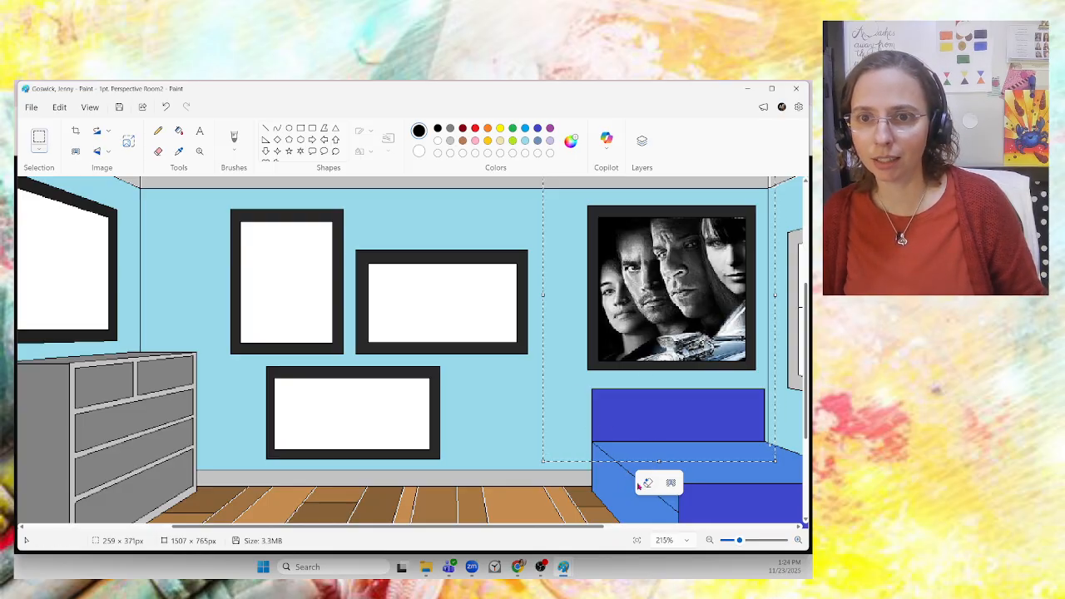
pyautogui.click(515, 441)
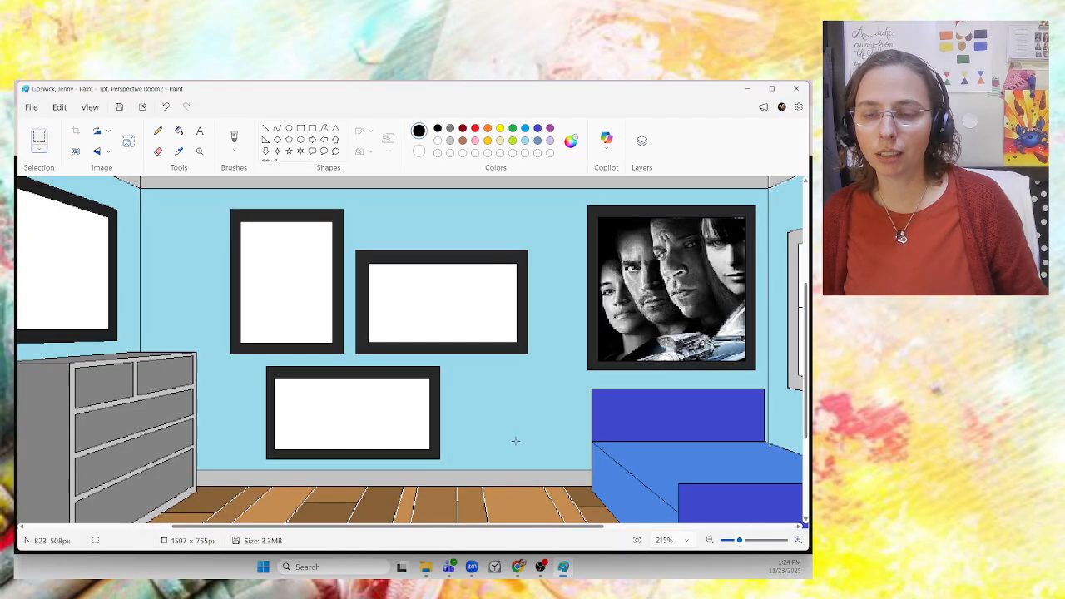
pyautogui.moveTo(739, 541); pyautogui.dragTo(731, 541)
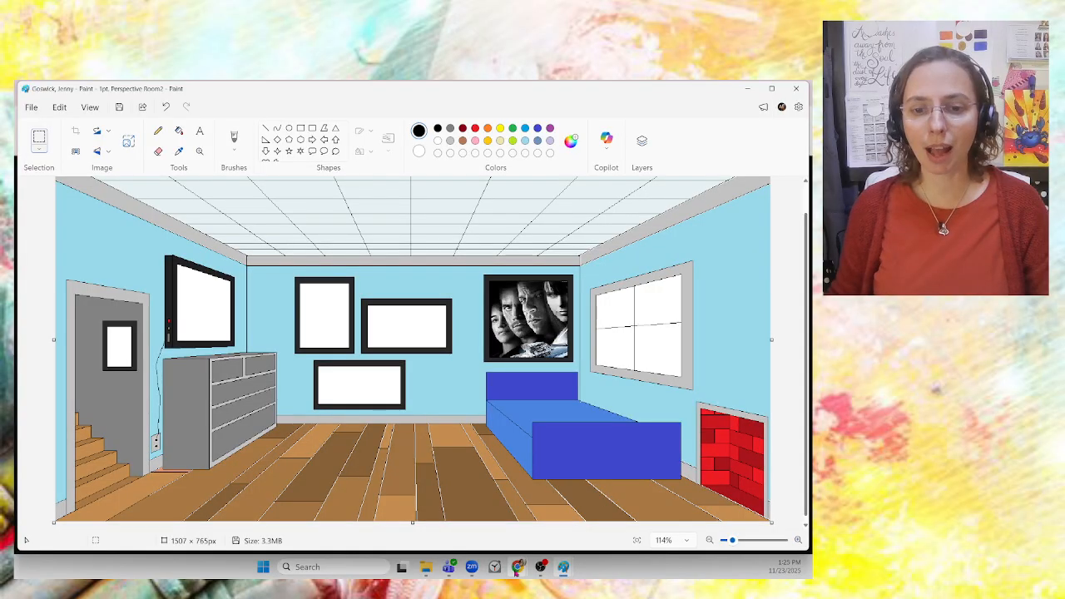
# - Switch to Chrome, close the poster image tab, and select the pink swirl EttaVee painting in the abstract artwork image results
pyautogui.moveTo(523, 571)
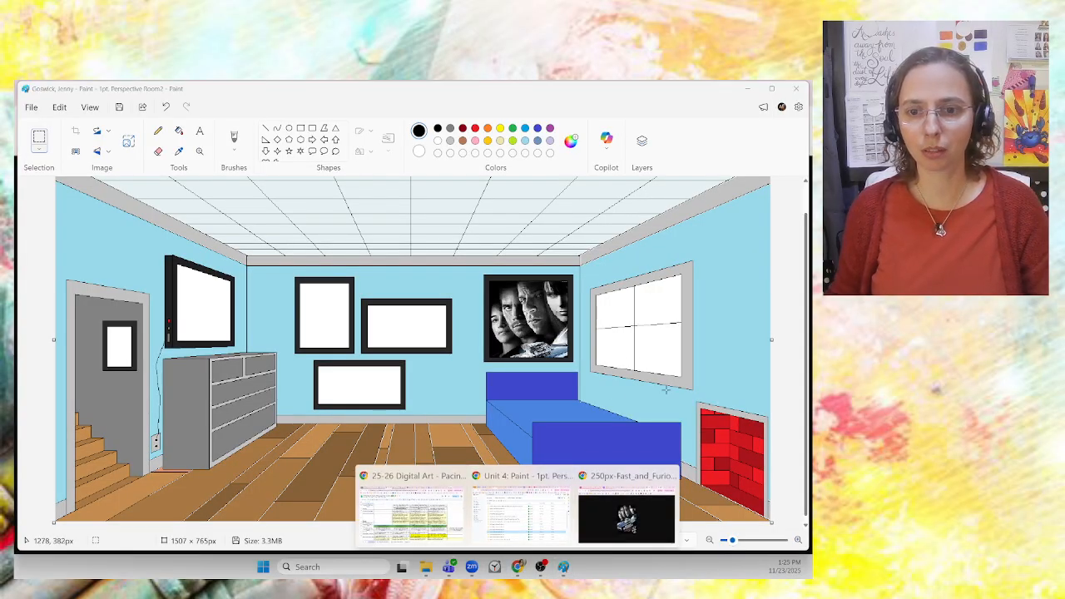
pyautogui.click(627, 512)
pyautogui.click(599, 94)
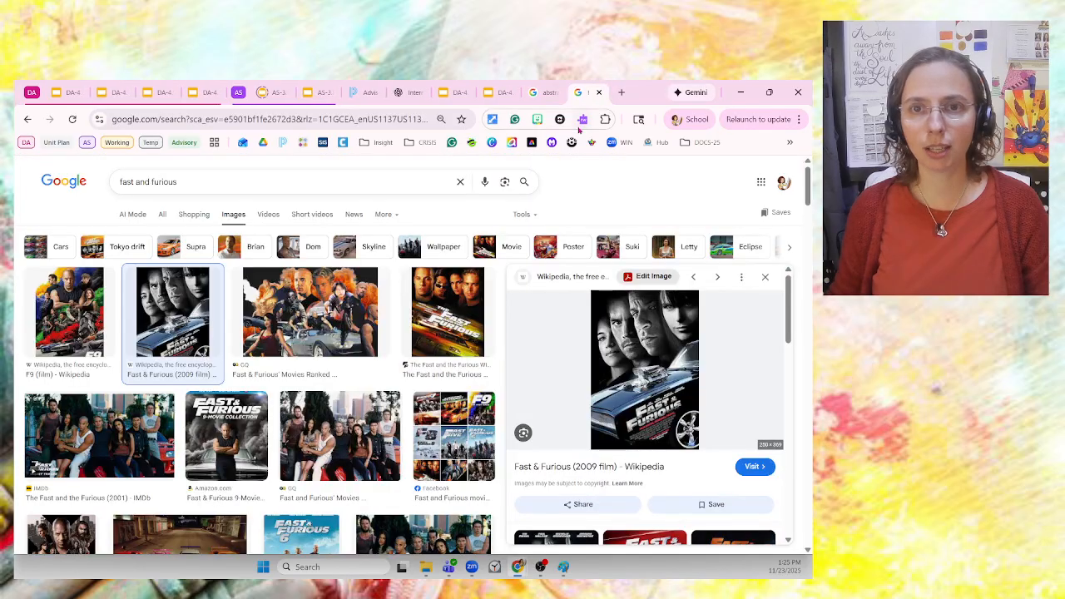
pyautogui.click(542, 92)
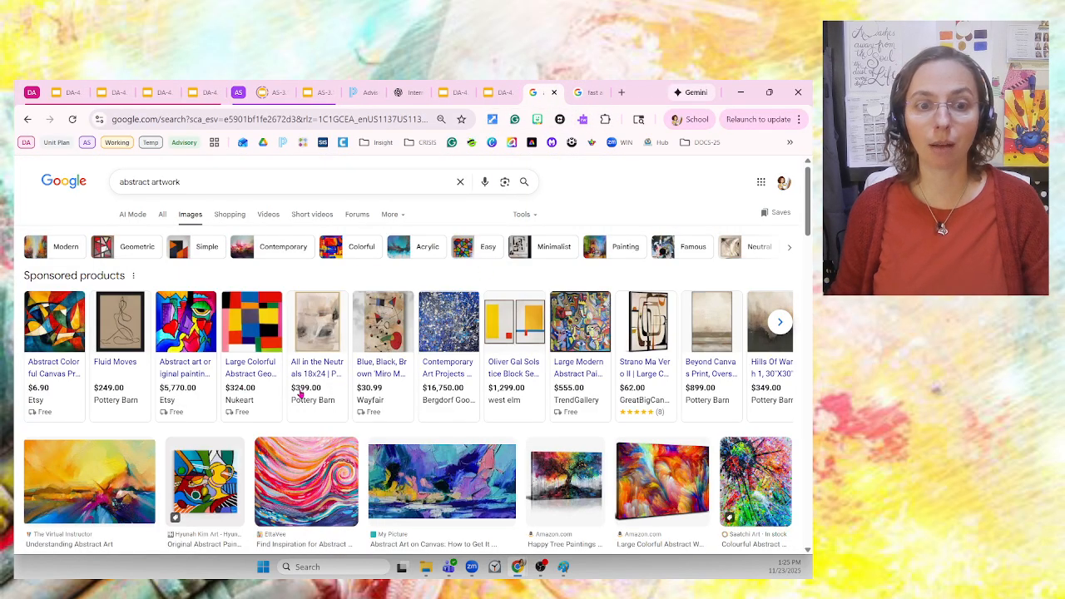
pyautogui.scroll(-2, 300, 395)
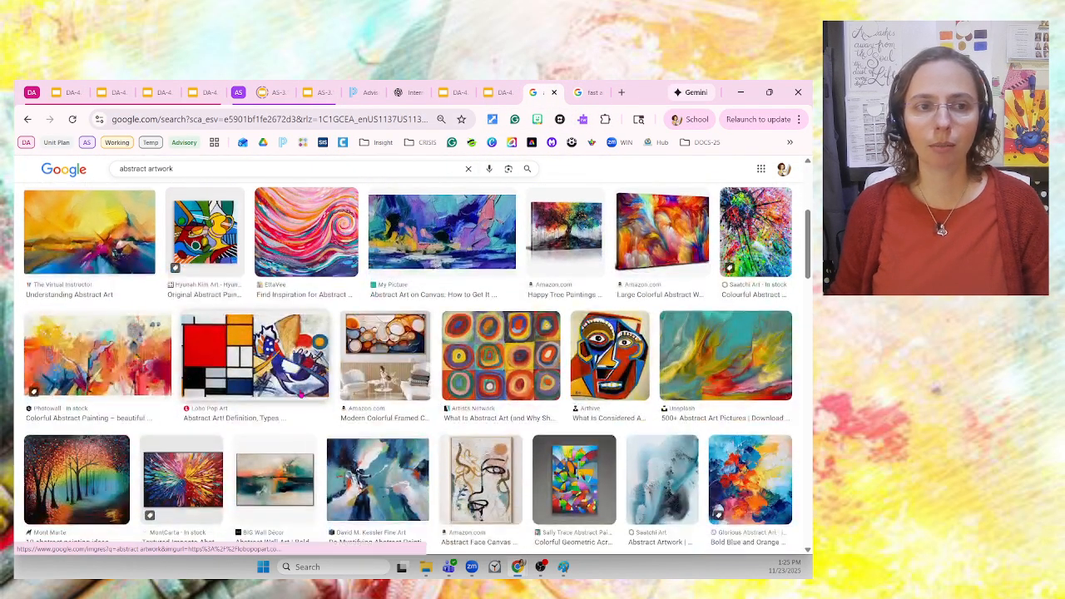
pyautogui.scroll(1, 306, 358)
pyautogui.click(341, 355)
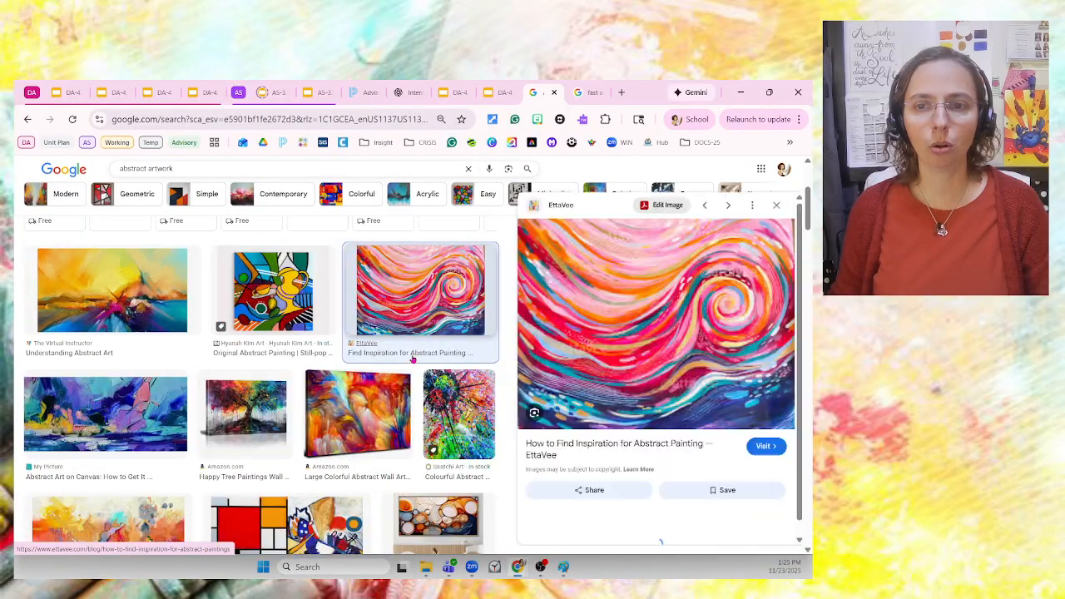
# - Open the pink swirl EttaVee painting as a full-size image in its own tab and copy it
pyautogui.rightClick(628, 307)
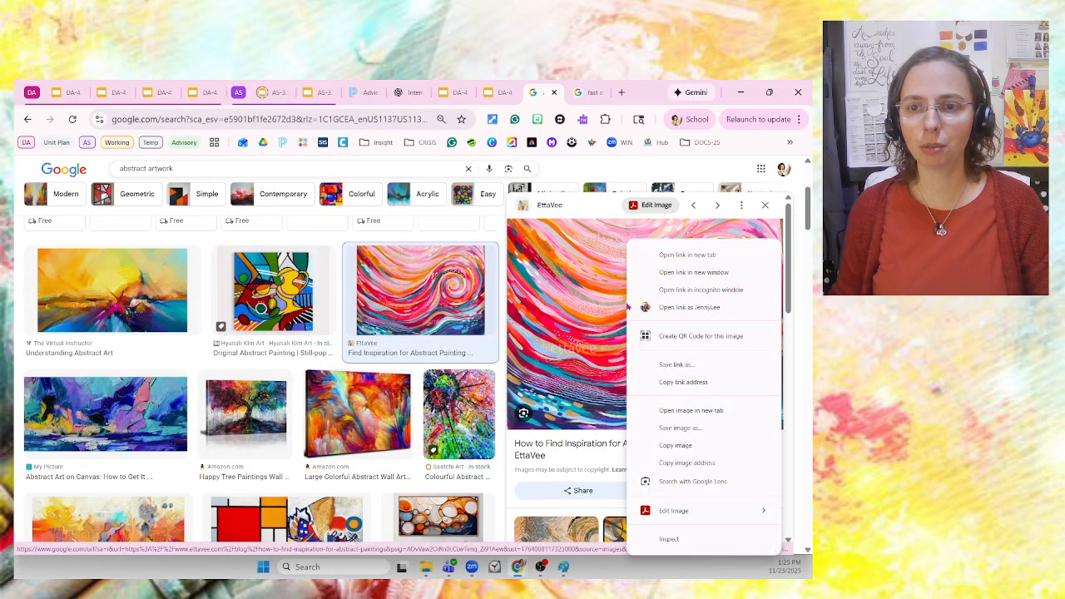
pyautogui.click(687, 410)
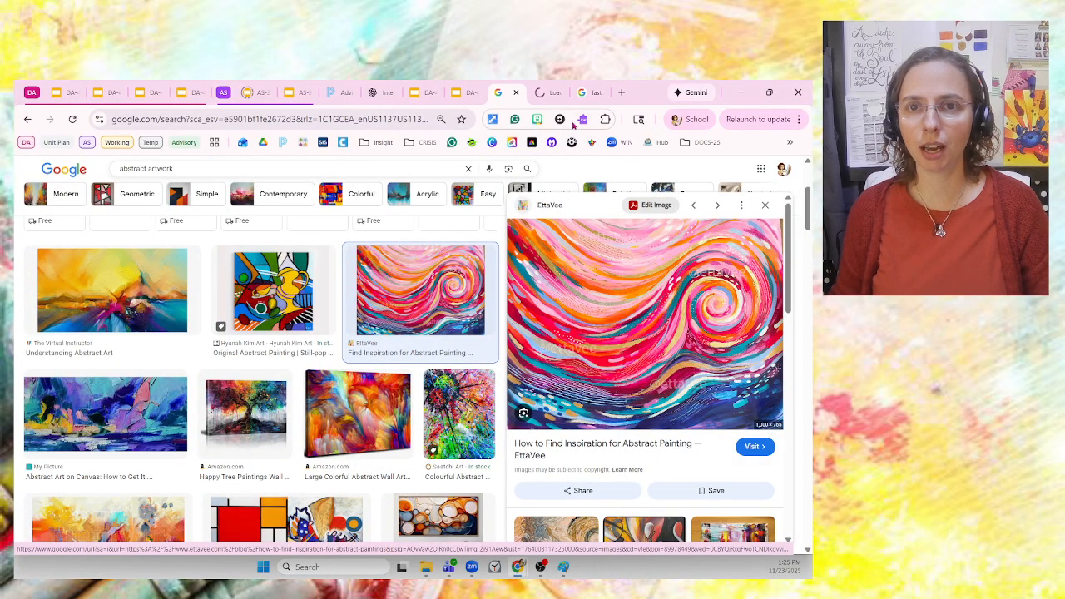
pyautogui.click(538, 92)
pyautogui.rightClick(420, 239)
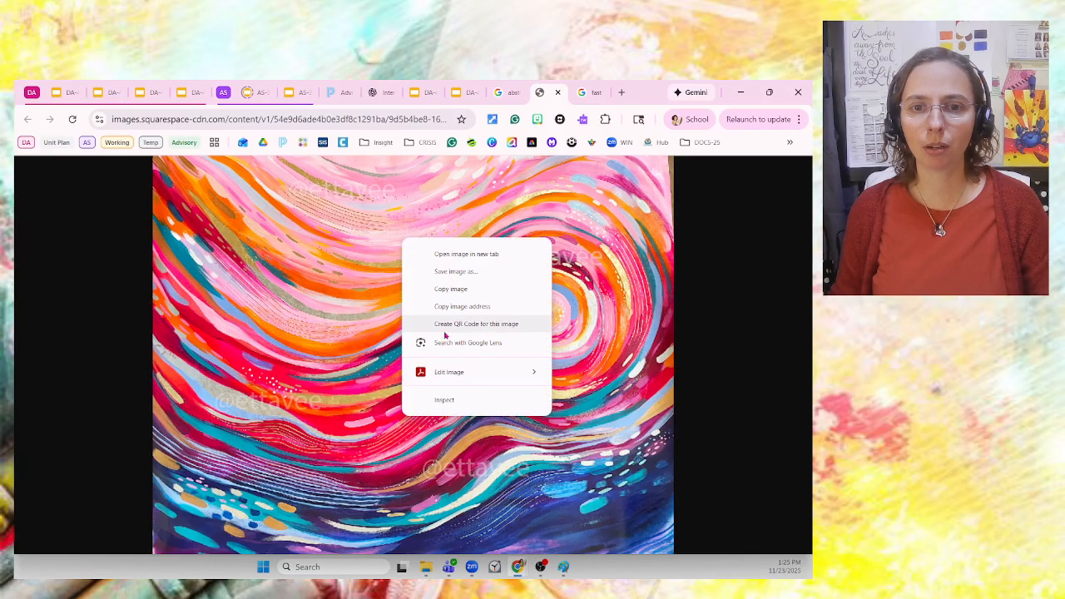
pyautogui.click(453, 291)
# - Switch to the untitled Paint canvas and paste the copied swirl painting
pyautogui.click(741, 92)
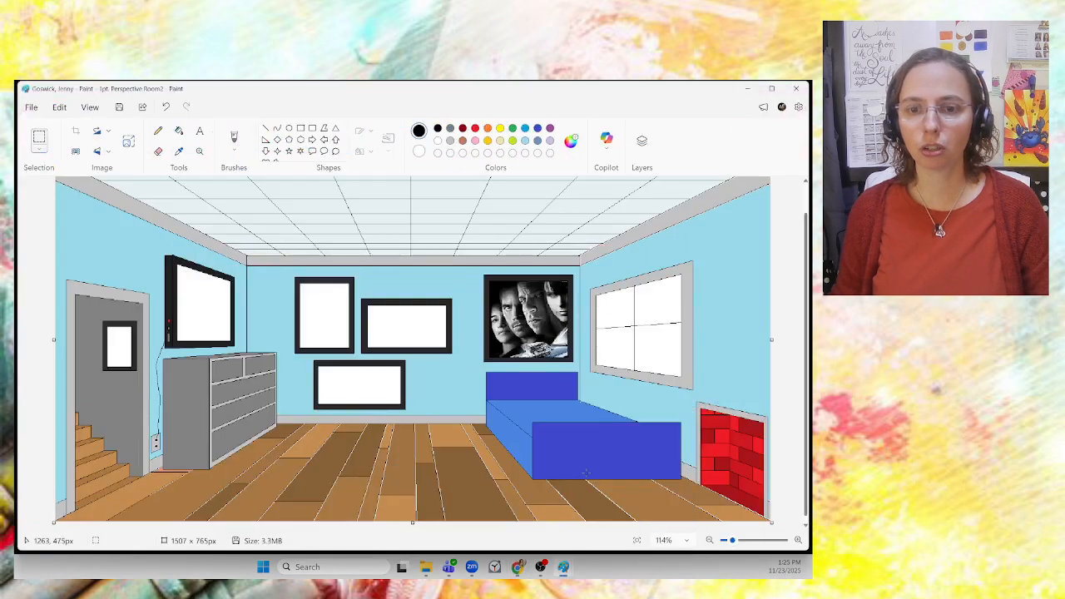
pyautogui.moveTo(564, 567)
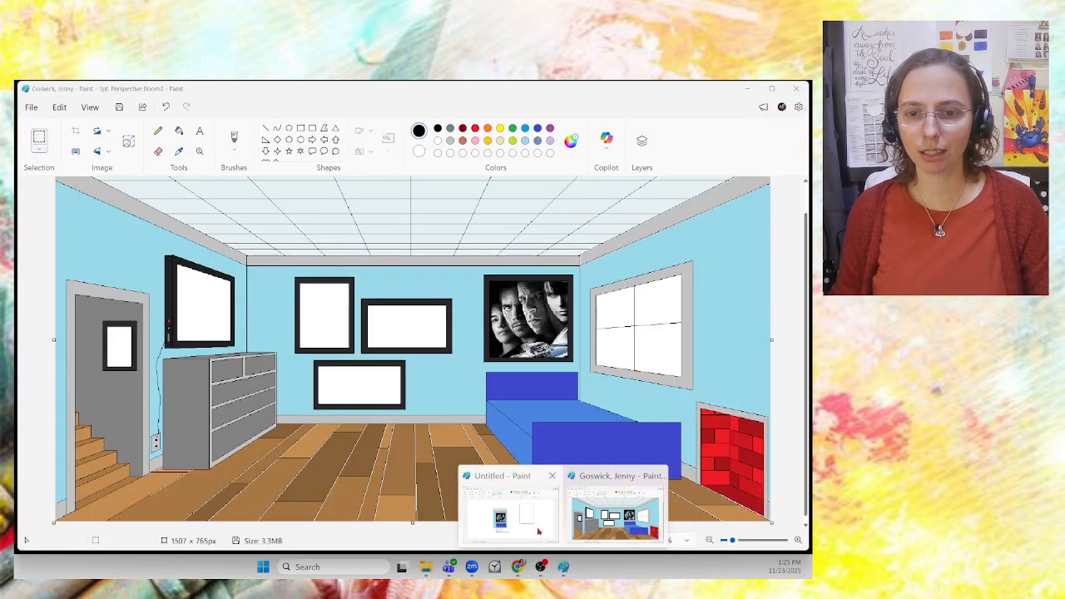
pyautogui.click(507, 509)
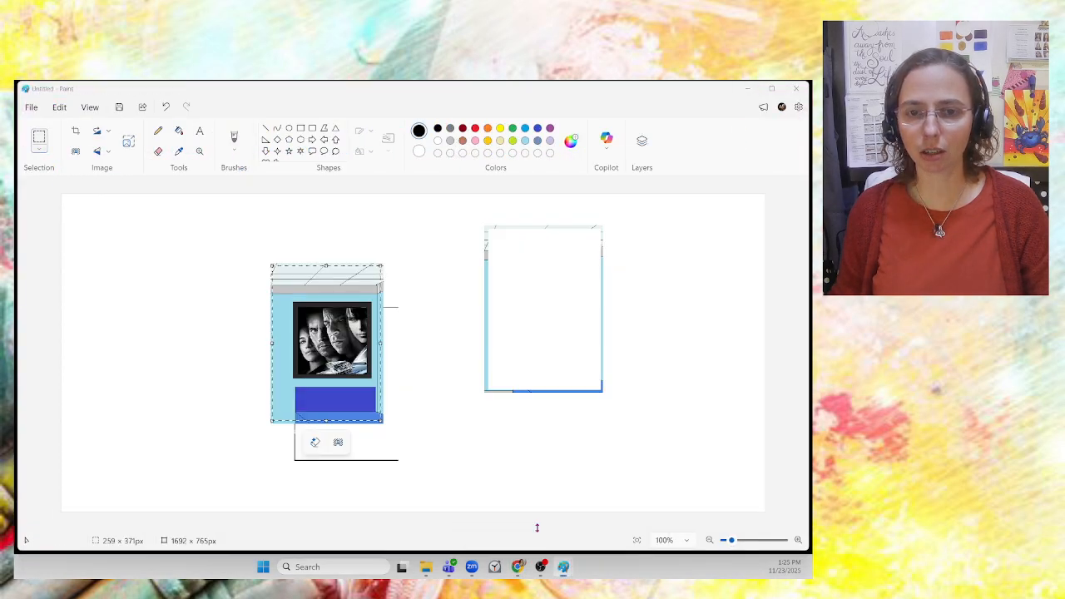
pyautogui.click(60, 107)
pyautogui.click(71, 167)
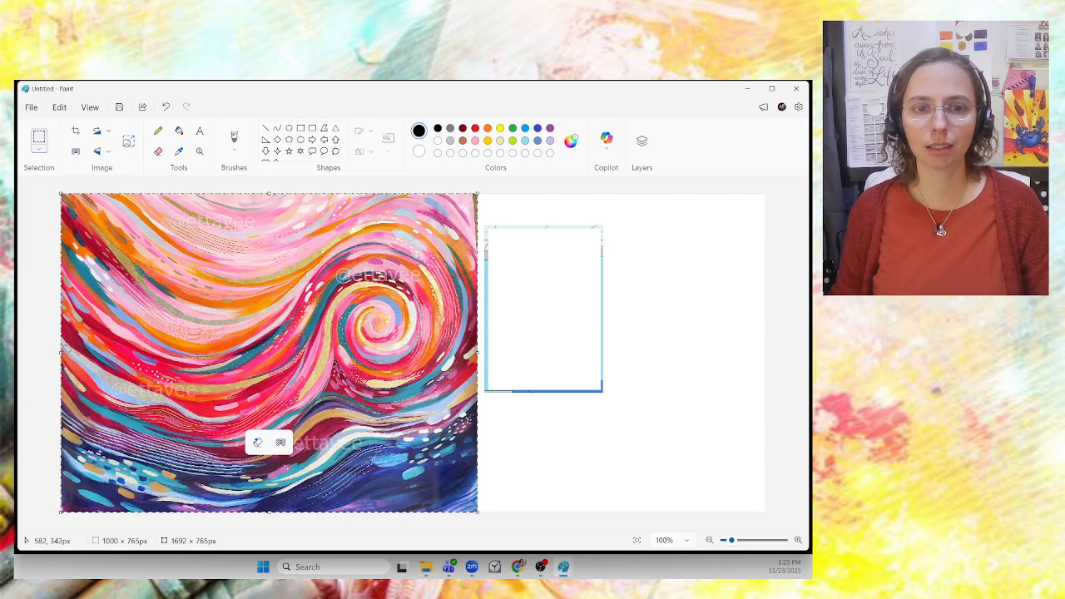
# - Shrink the pasted painting to about 733 × 502 px, move it over the old poster section, and deselect it
pyautogui.moveTo(302, 333); pyautogui.dragTo(363, 342)
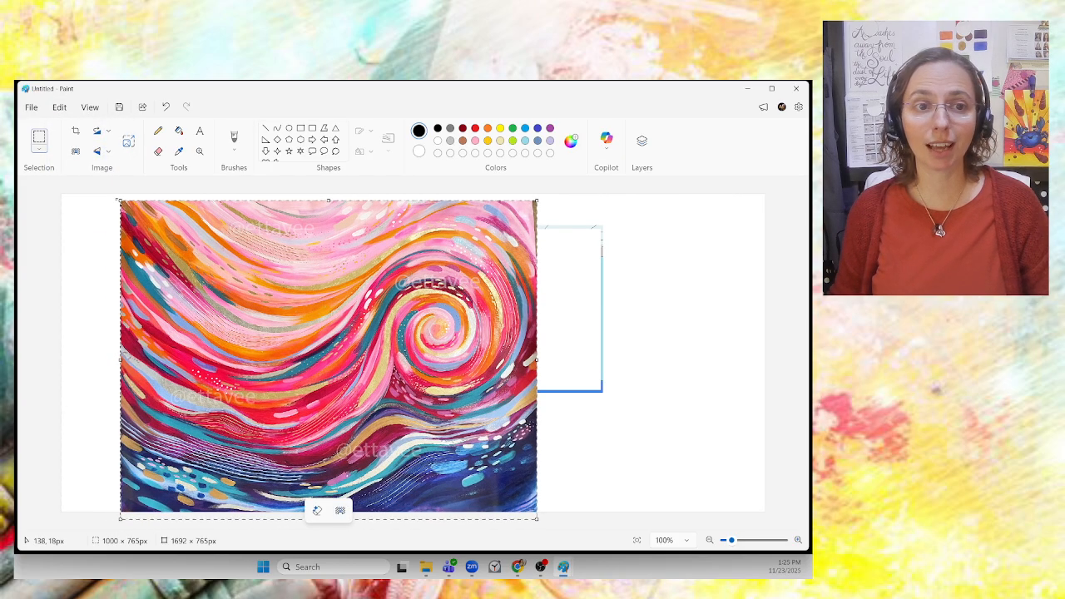
pyautogui.moveTo(121, 200); pyautogui.dragTo(232, 309)
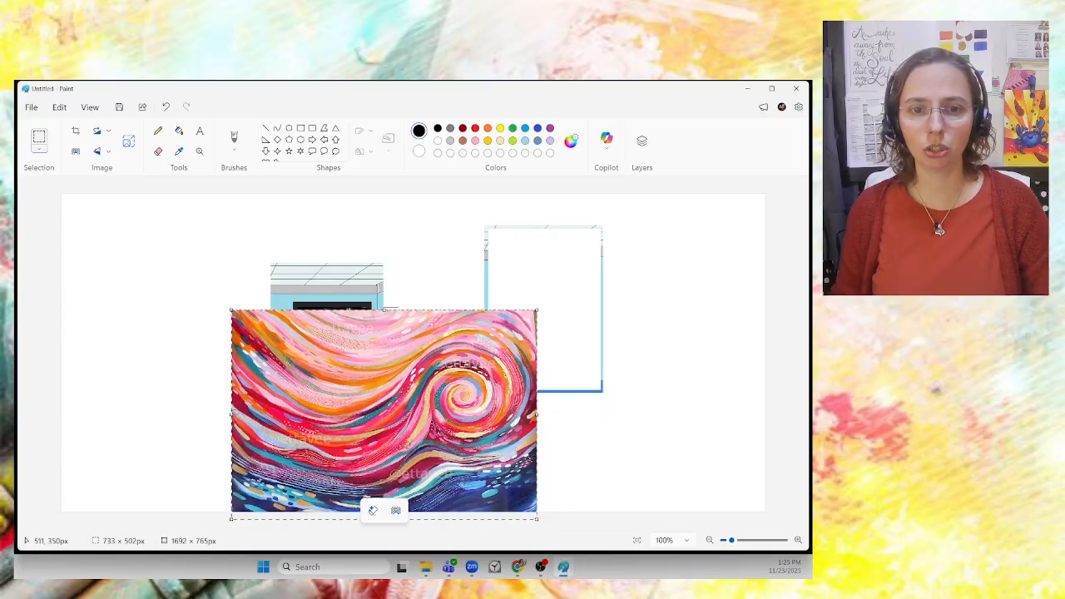
pyautogui.moveTo(417, 450); pyautogui.dragTo(400, 400)
pyautogui.click(138, 331)
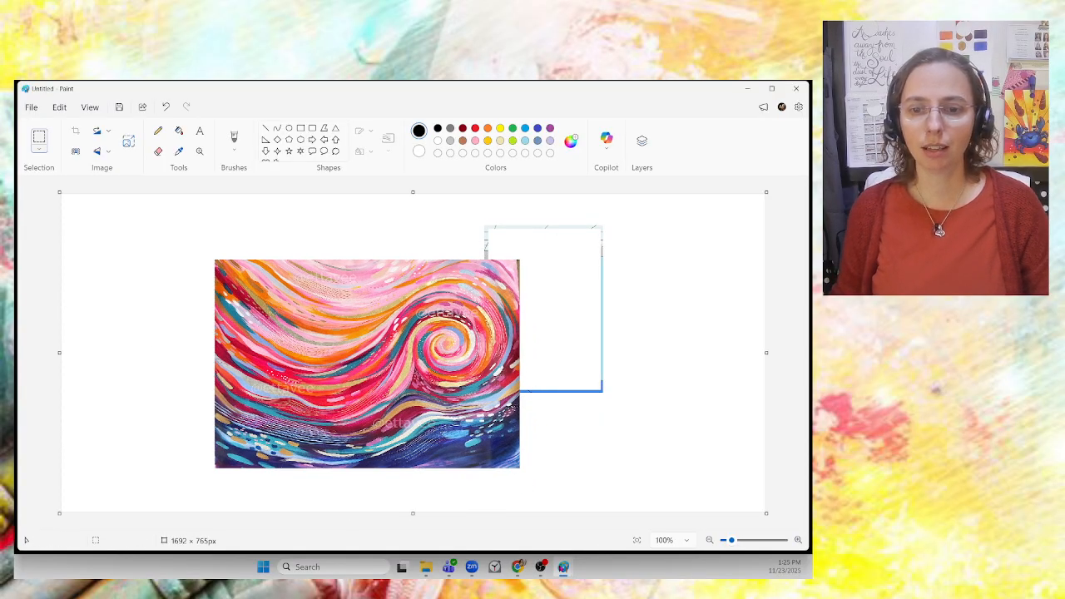
# - In the room drawing, select a rectangle of about 425 × 477 px around the three empty back-wall frames and copy it
pyautogui.moveTo(563, 567)
pyautogui.click(612, 532)
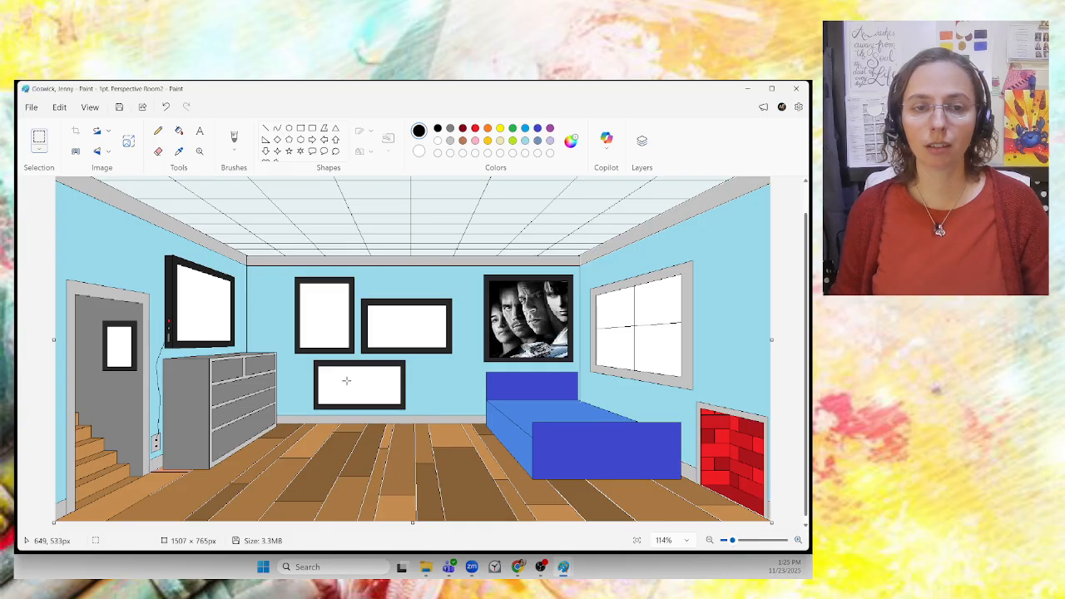
pyautogui.click(38, 150)
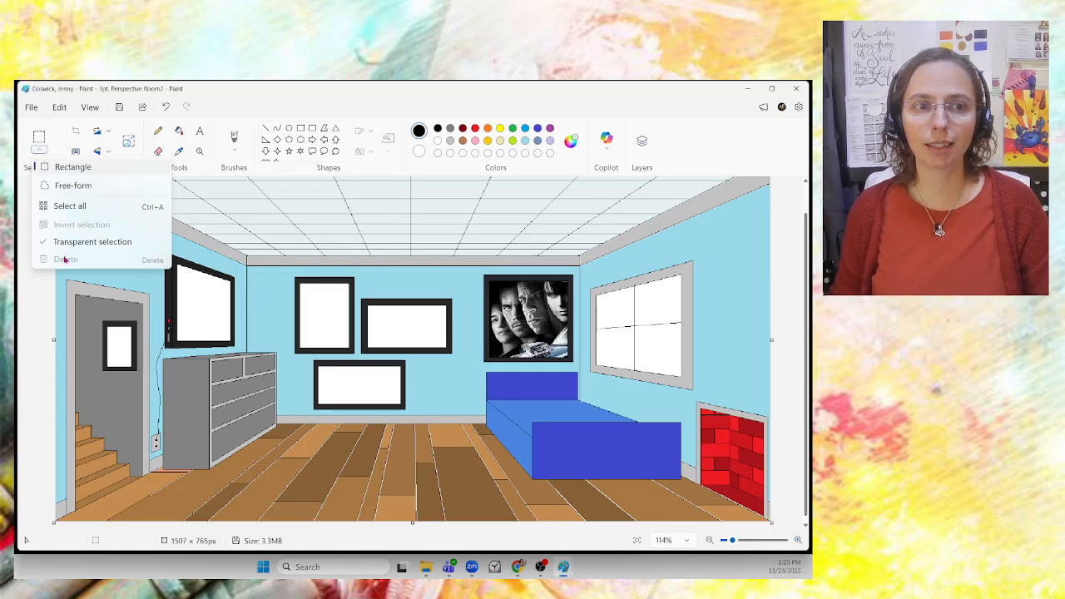
pyautogui.click(46, 168)
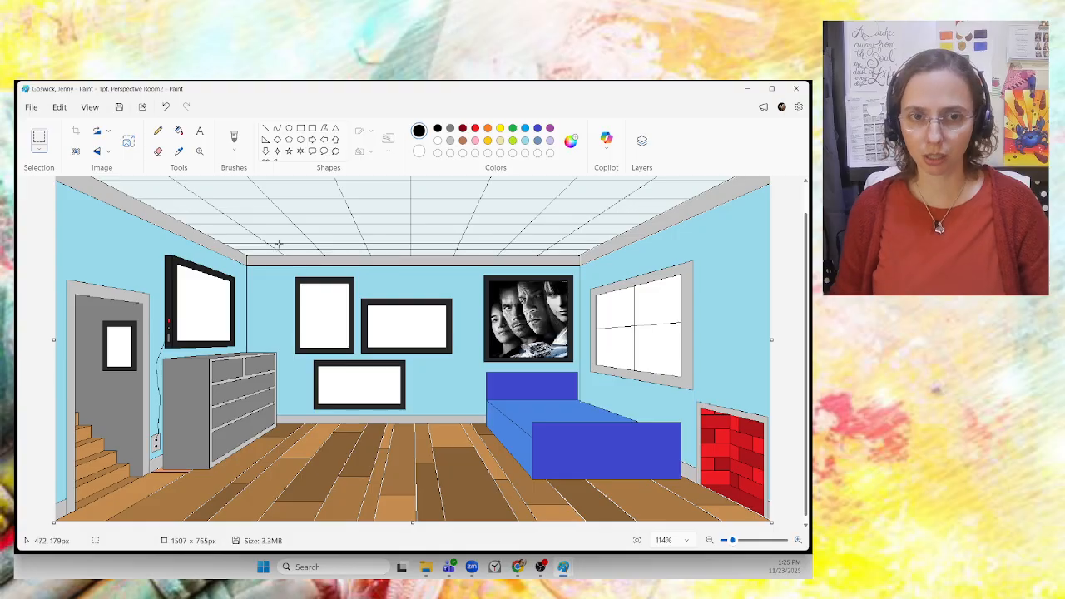
pyautogui.moveTo(266, 231); pyautogui.dragTo(379, 397)
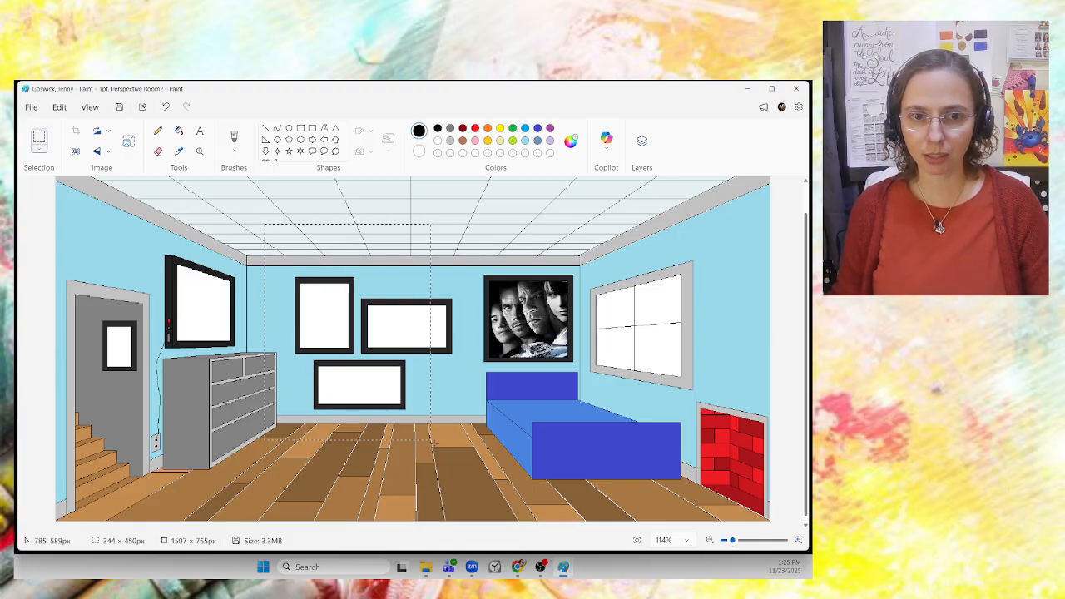
pyautogui.moveTo(431, 441); pyautogui.dragTo(467, 450)
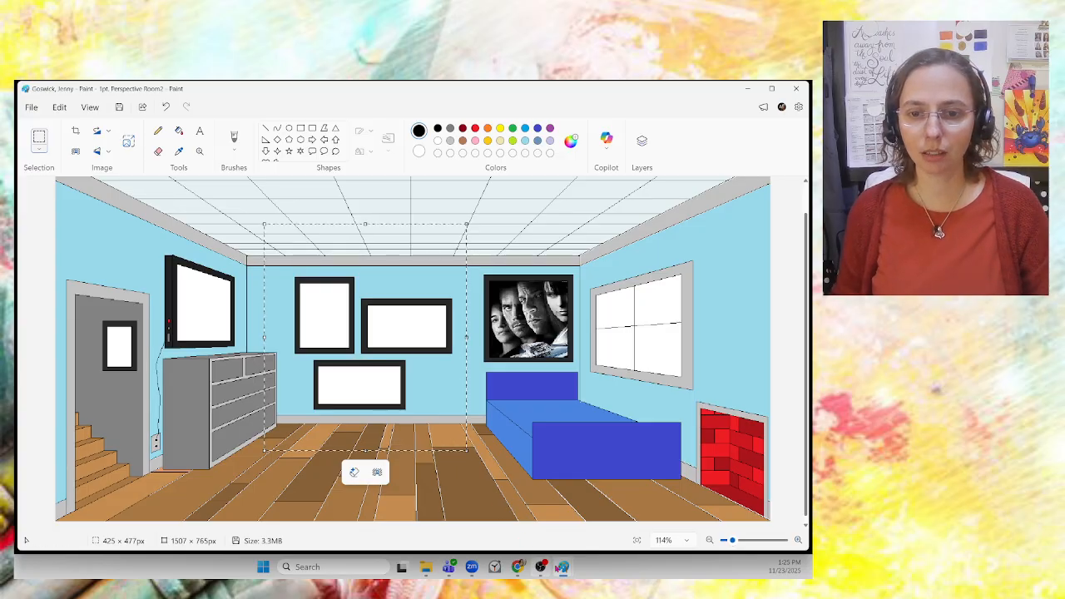
# - Paste the three-frame section onto the untitled canvas, place it over the swirl painting so the artwork fills the frames, and deselect it
pyautogui.moveTo(564, 567)
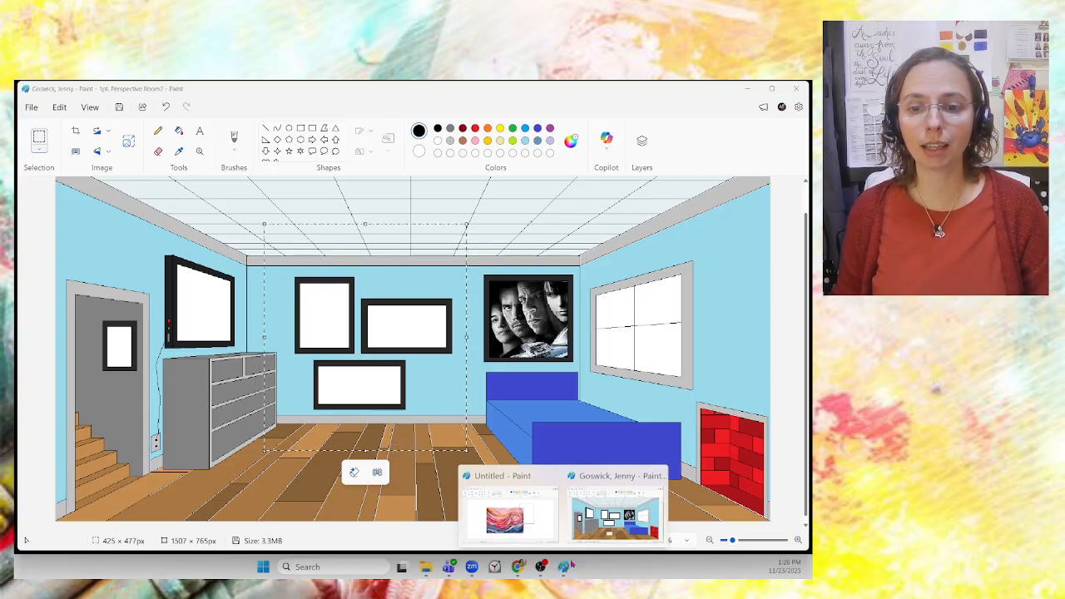
pyautogui.click(503, 516)
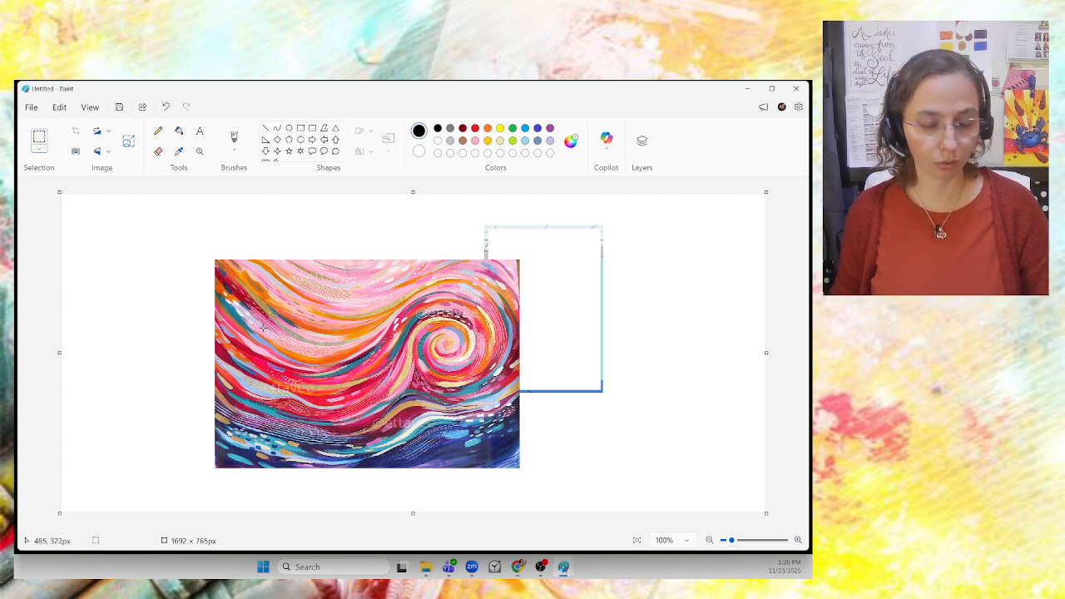
pyautogui.hotkey('ctrl', 'v')
pyautogui.moveTo(203, 312); pyautogui.dragTo(404, 376)
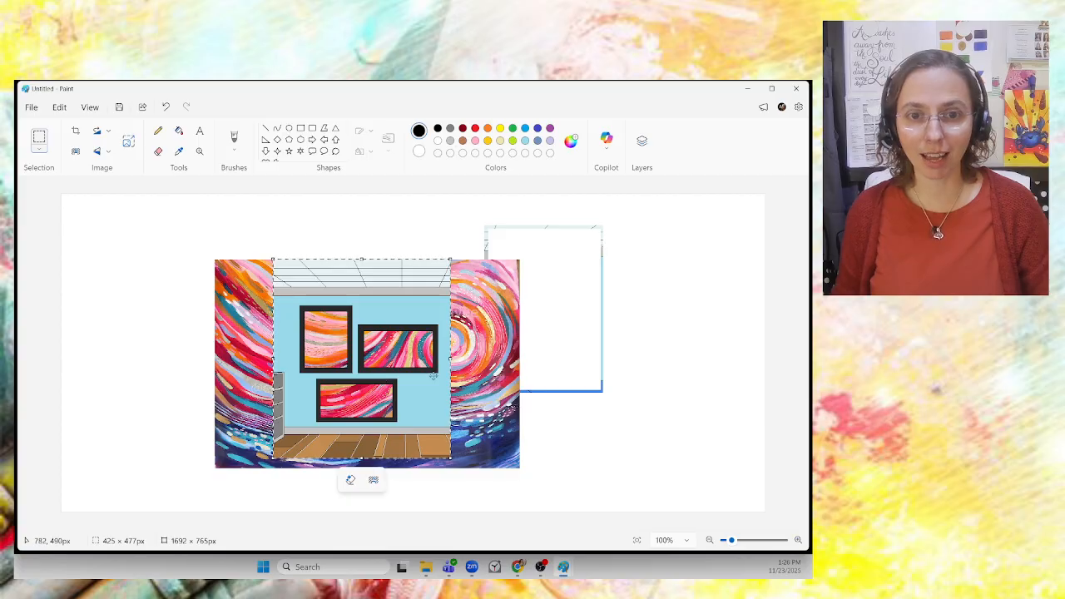
pyautogui.click(574, 412)
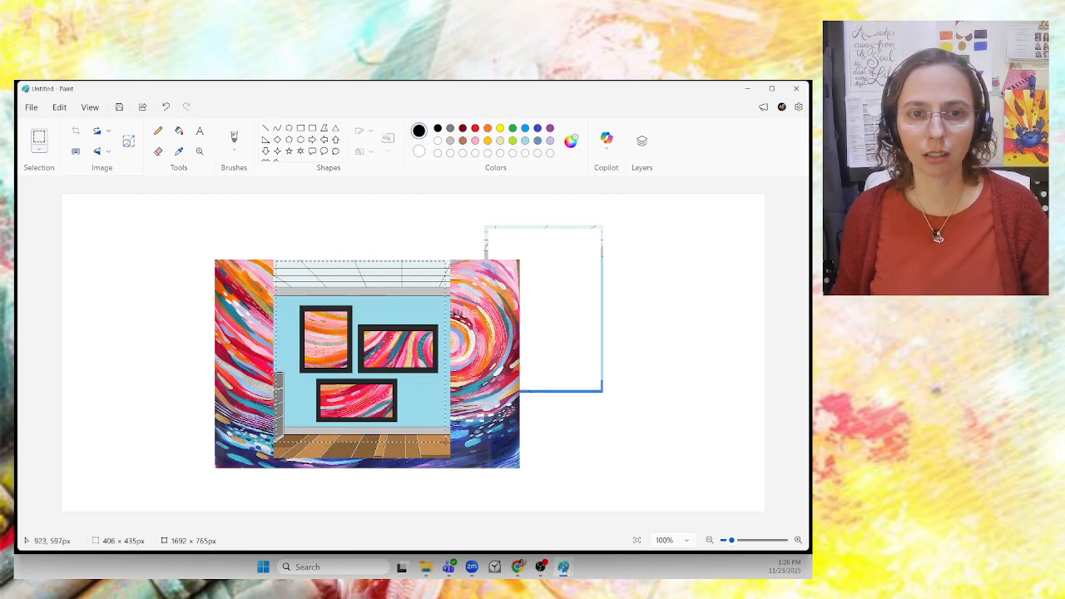
# - Copy the combined frames and artwork in a selection of about 406 × 435 px and return to the room drawing
pyautogui.moveTo(446, 442); pyautogui.dragTo(446, 442)
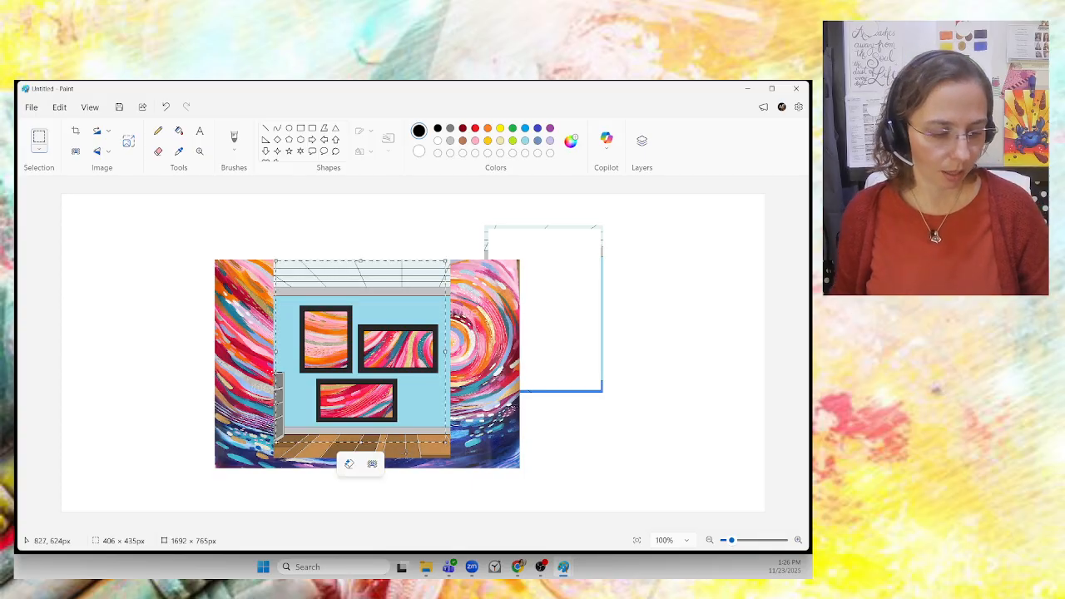
pyautogui.click(563, 422)
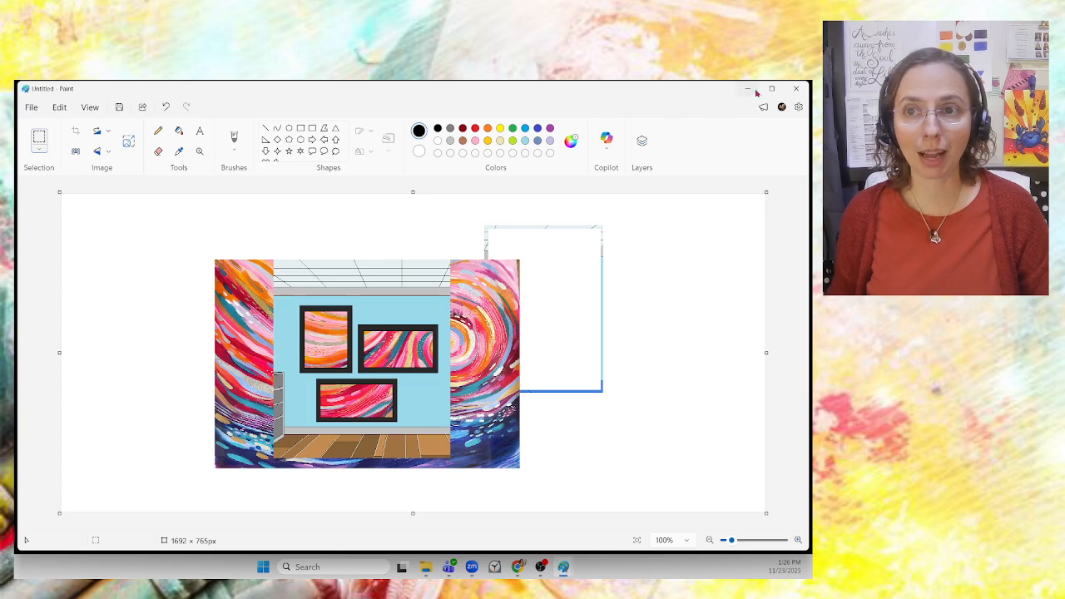
pyautogui.moveTo(563, 566)
pyautogui.click(617, 510)
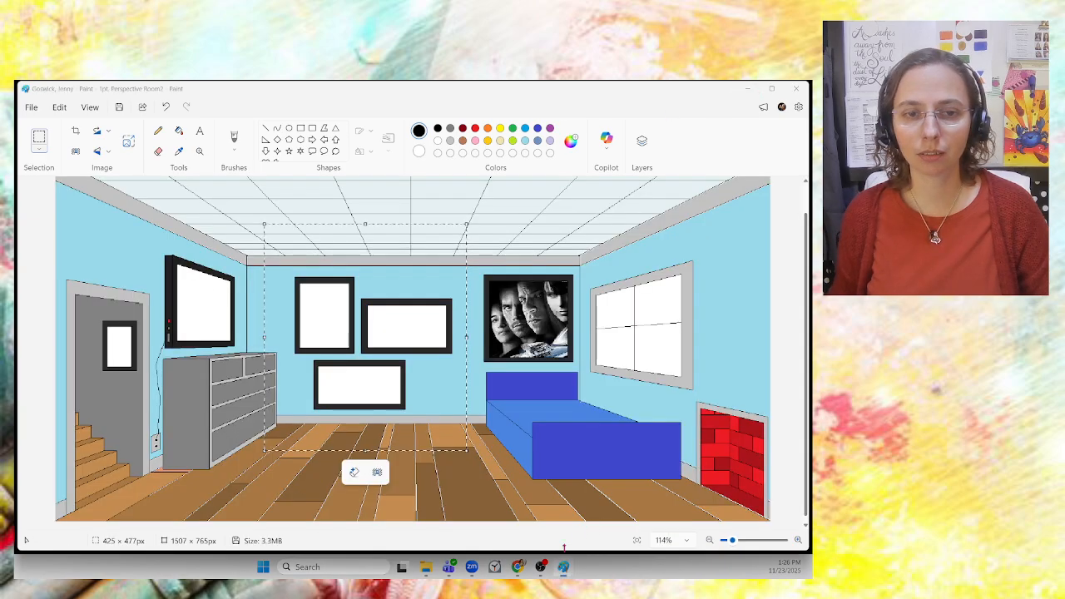
# - Clear the old selection, paste the combined section into the room drawing, and place it over the three empty back-wall frames
pyautogui.click(414, 486)
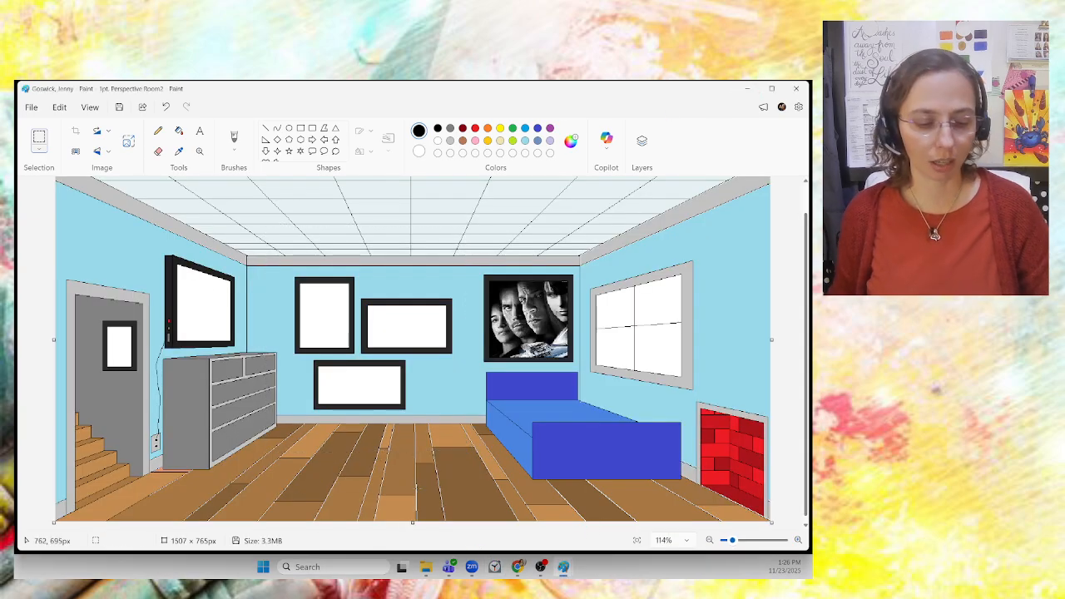
pyautogui.hotkey('ctrl', 'v')
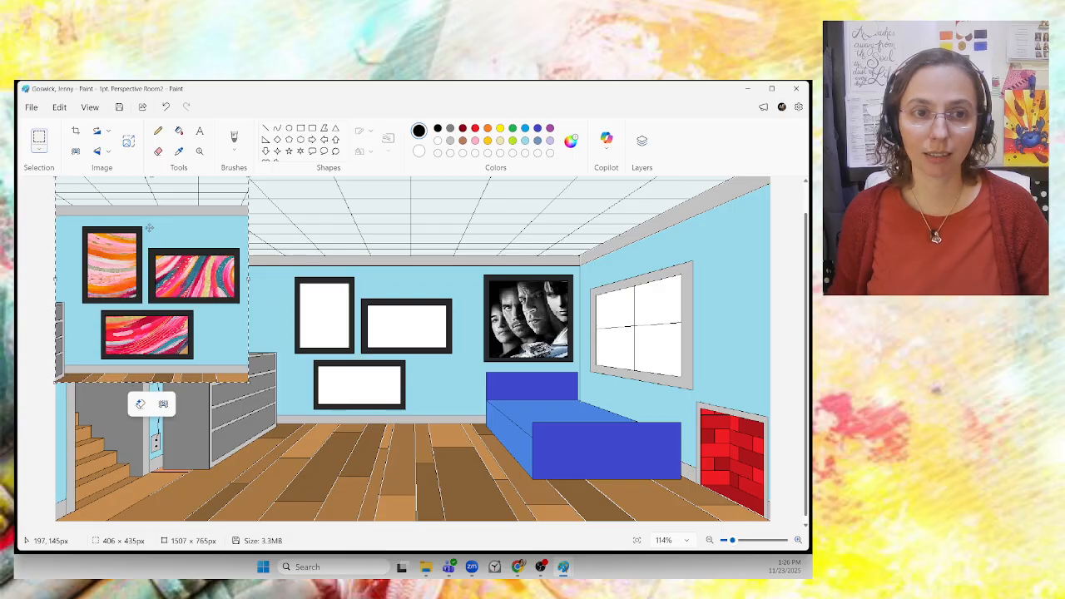
pyautogui.moveTo(149, 227)
pyautogui.mouseDown()
pyautogui.moveTo(374, 279)
pyautogui.moveTo(361, 278)
pyautogui.mouseUp()
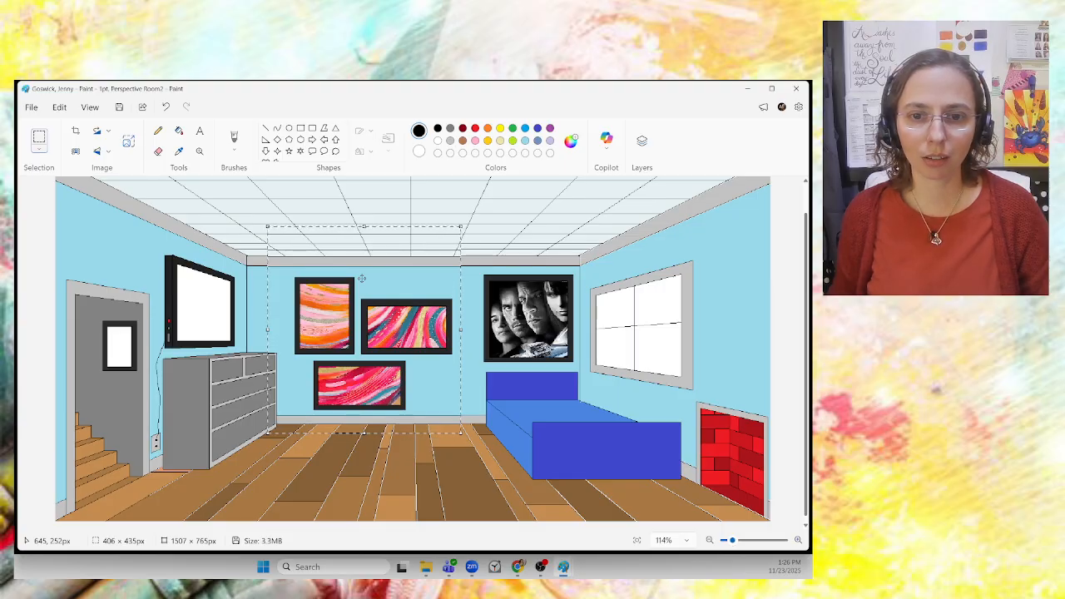
pyautogui.moveTo(361, 278); pyautogui.dragTo(361, 278)
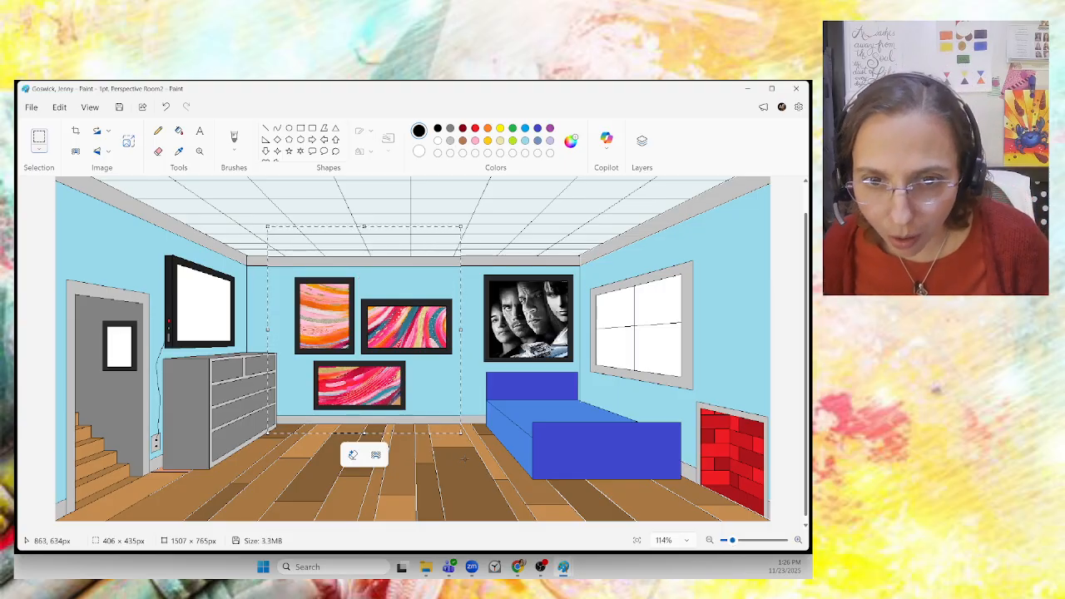
# - Fine-tune the pasted three-frame section to line up with the ceiling trim, dresser and floorboards, and deselect it
pyautogui.moveTo(733, 541); pyautogui.dragTo(743, 541)
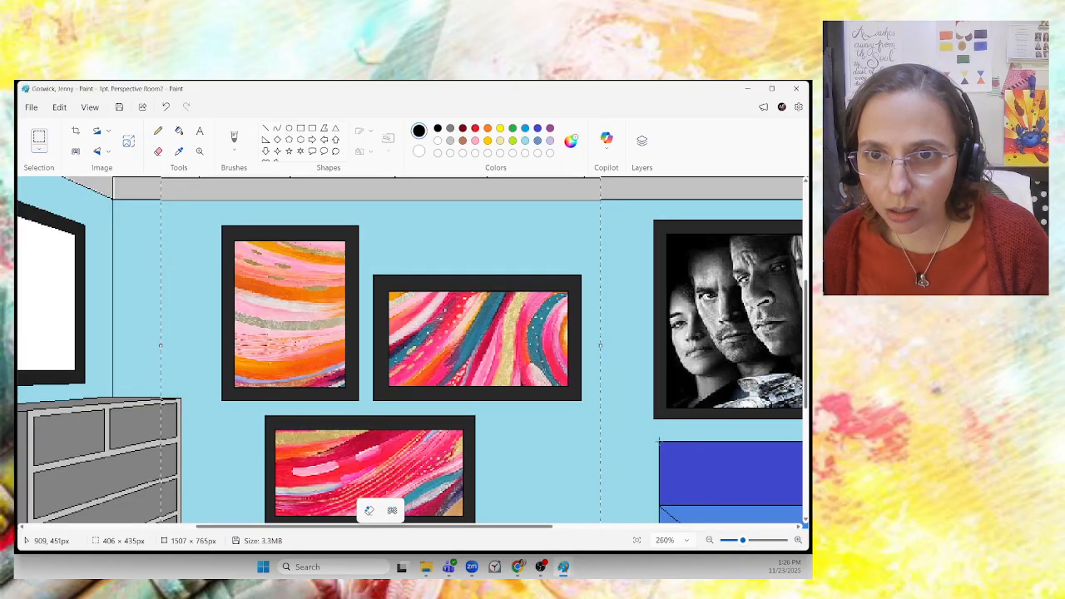
pyautogui.scroll(1, 602, 405)
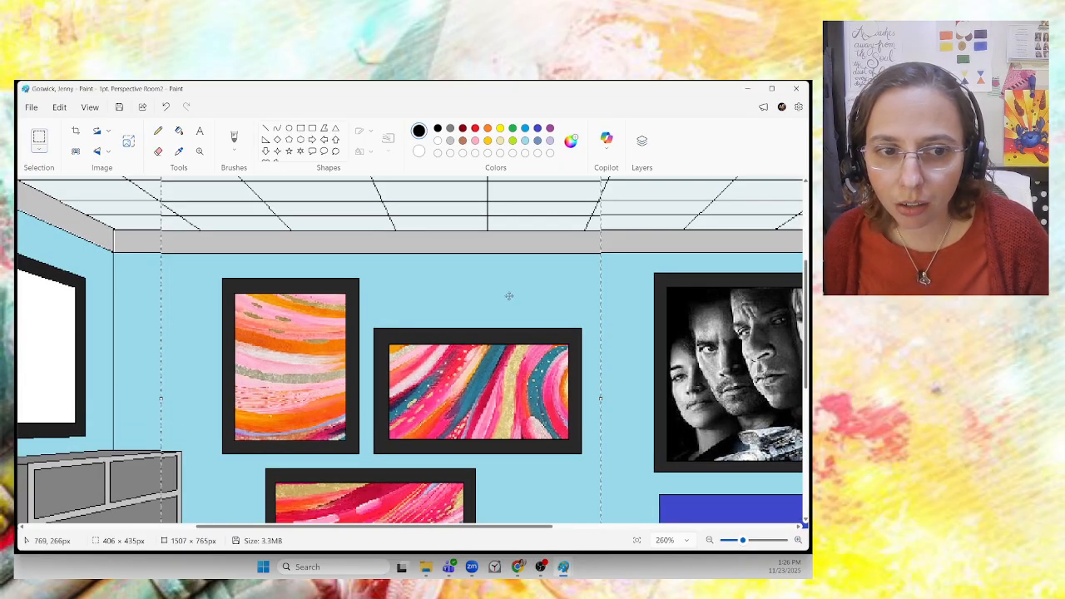
pyautogui.moveTo(509, 295); pyautogui.dragTo(508, 293)
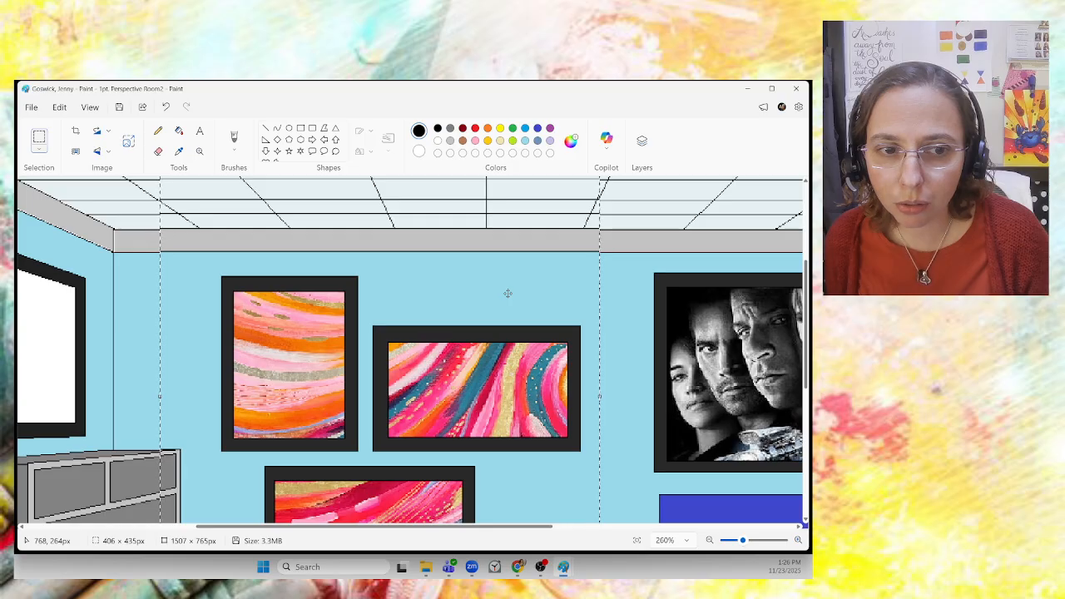
pyautogui.moveTo(508, 295); pyautogui.dragTo(510, 295)
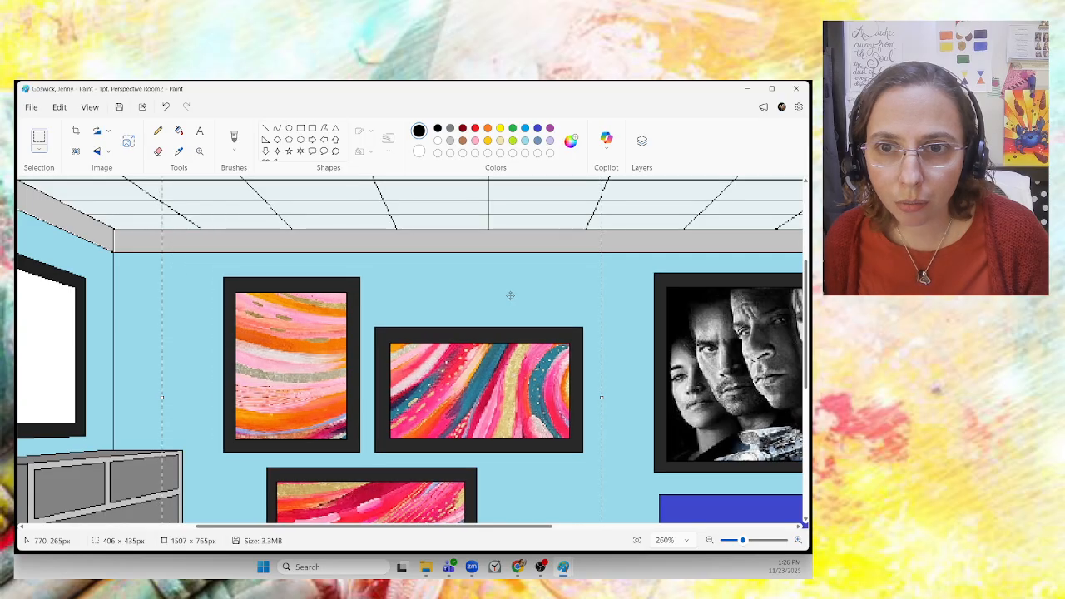
pyautogui.scroll(-5, 510, 295)
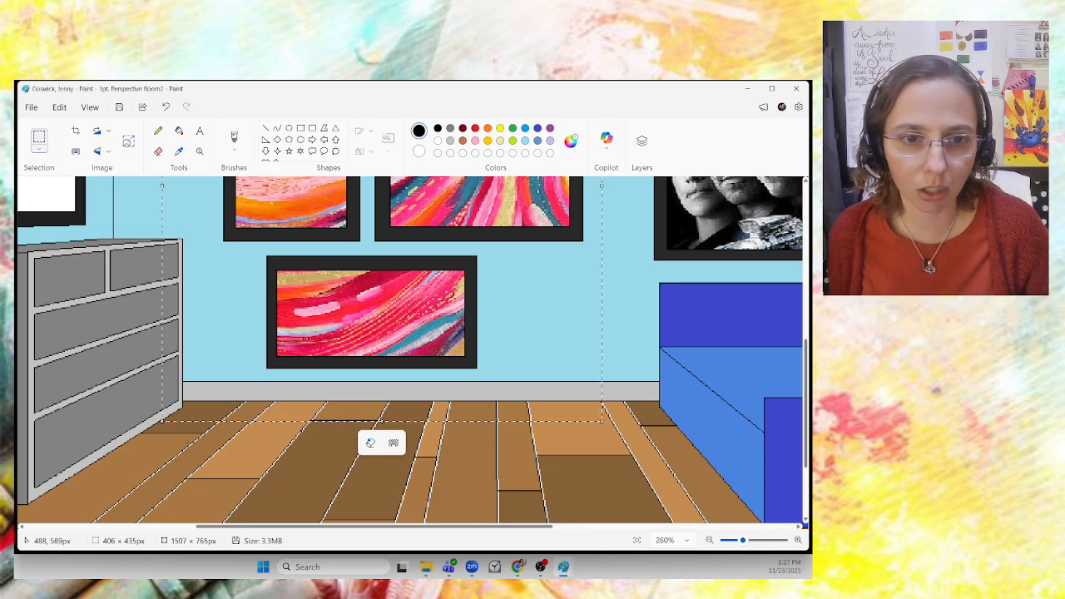
pyautogui.click(535, 481)
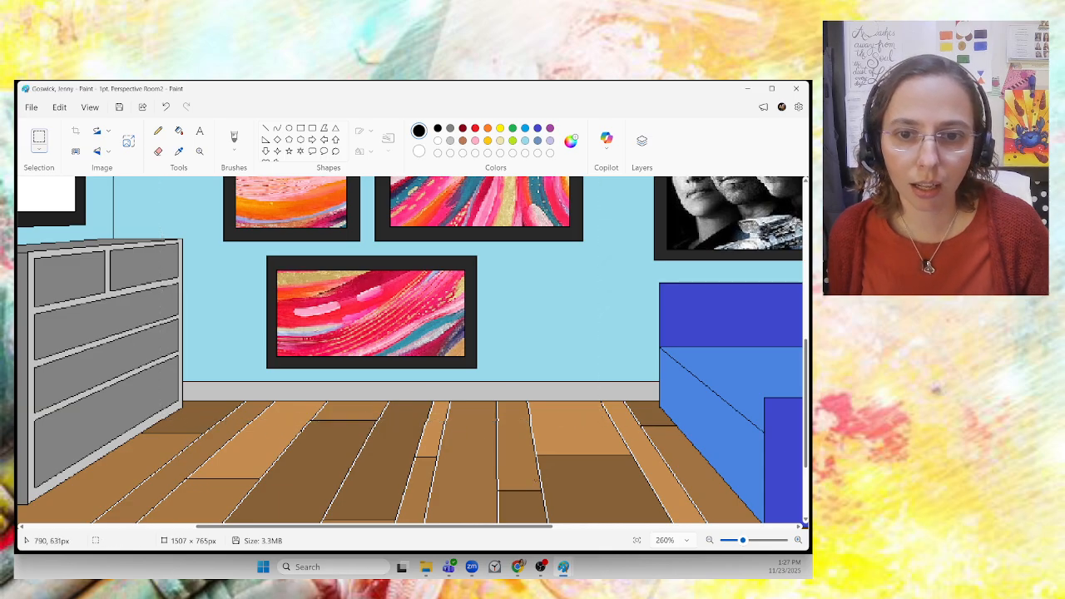
pyautogui.click(708, 540)
pyautogui.click(709, 540)
pyautogui.click(709, 539)
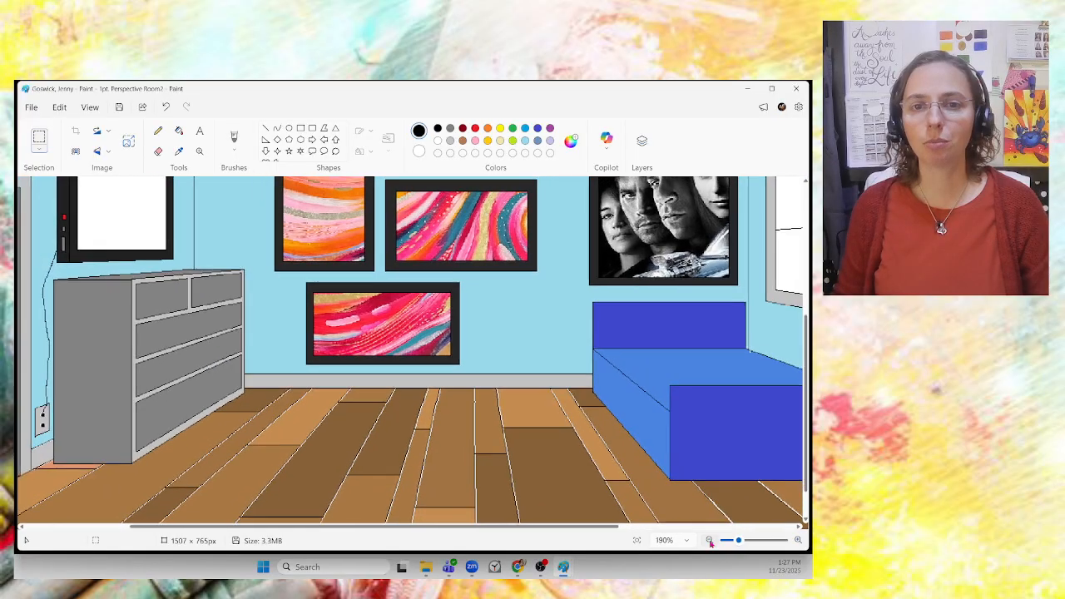
pyautogui.click(709, 540)
pyautogui.click(709, 540)
pyautogui.click(709, 540)
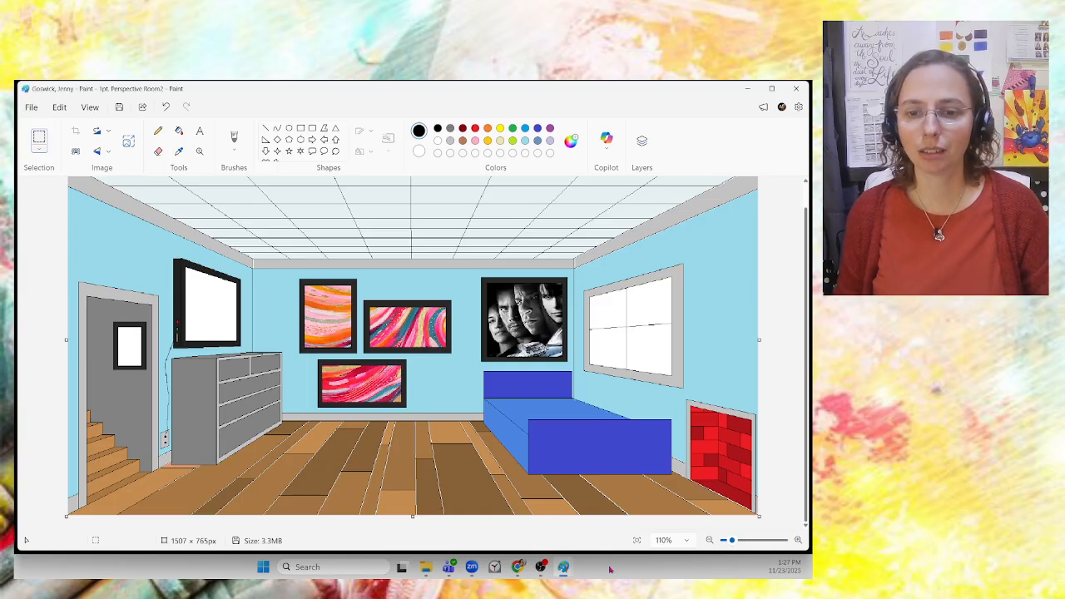
pyautogui.moveTo(564, 566)
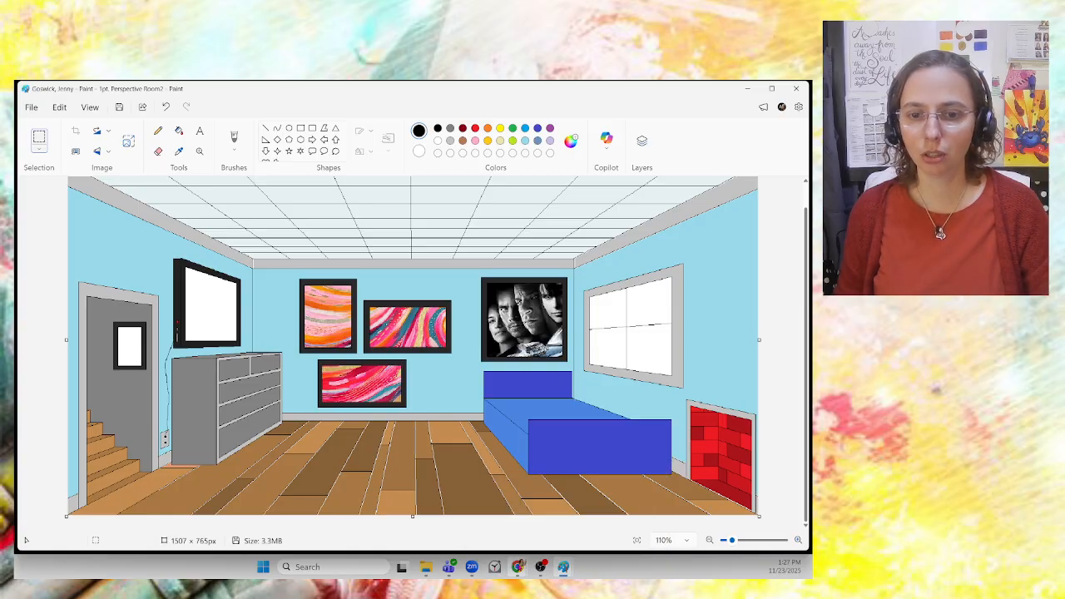
# - Switch to Chrome, close the poster preview in the fast and furious image results, and check the room drawing
pyautogui.moveTo(518, 567)
pyautogui.click(625, 510)
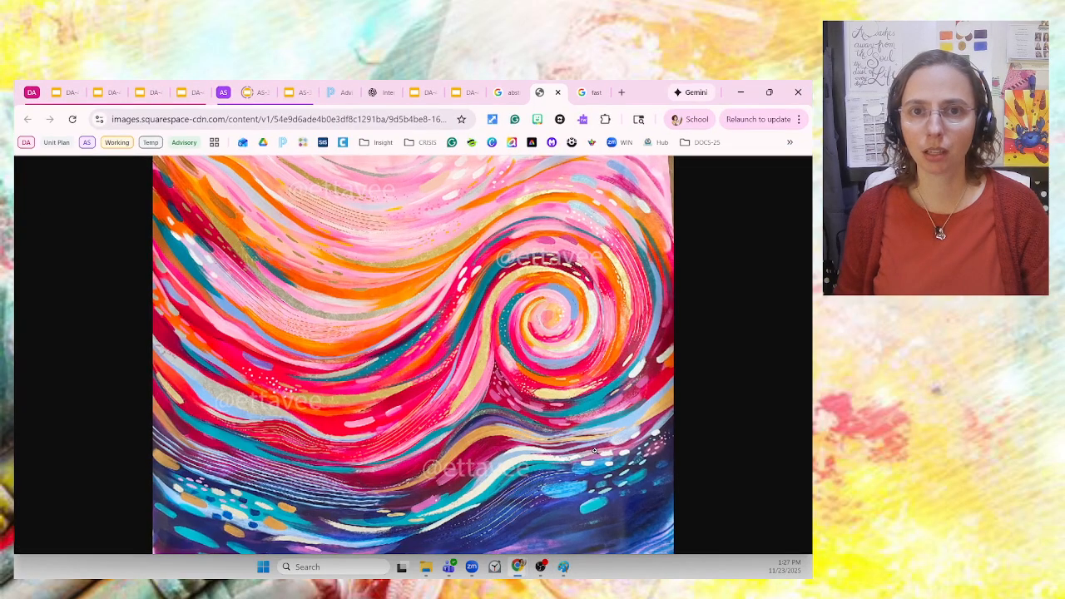
pyautogui.click(583, 93)
pyautogui.click(767, 279)
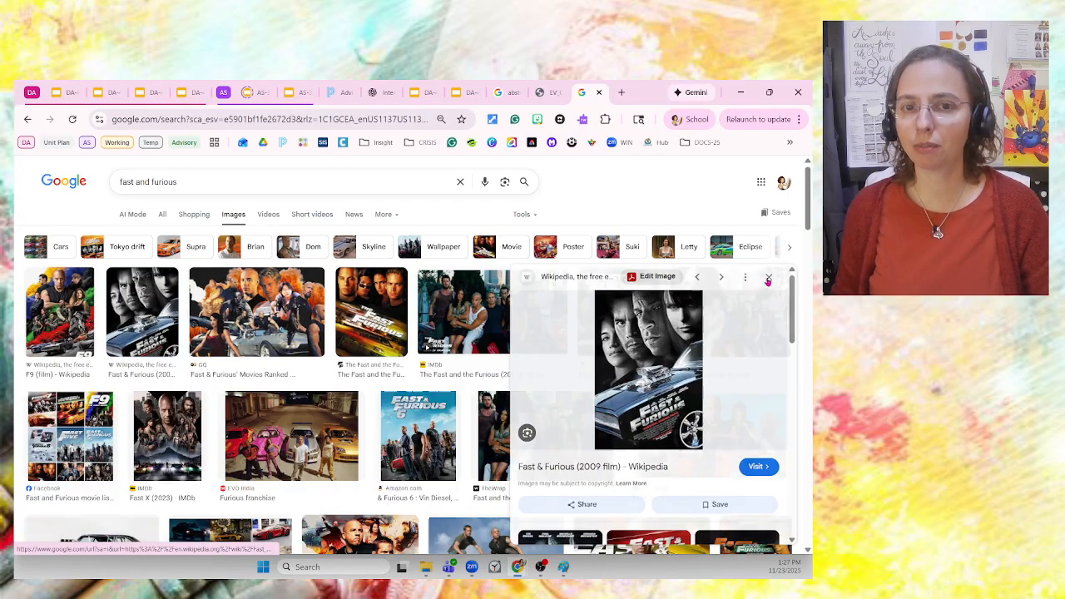
pyautogui.moveTo(562, 569)
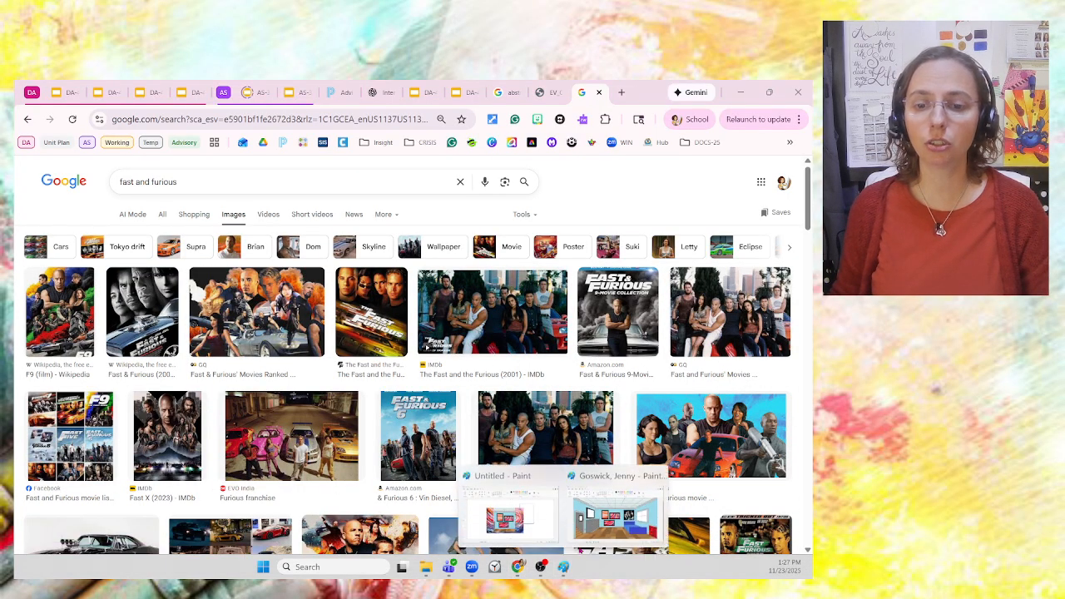
pyautogui.click(616, 512)
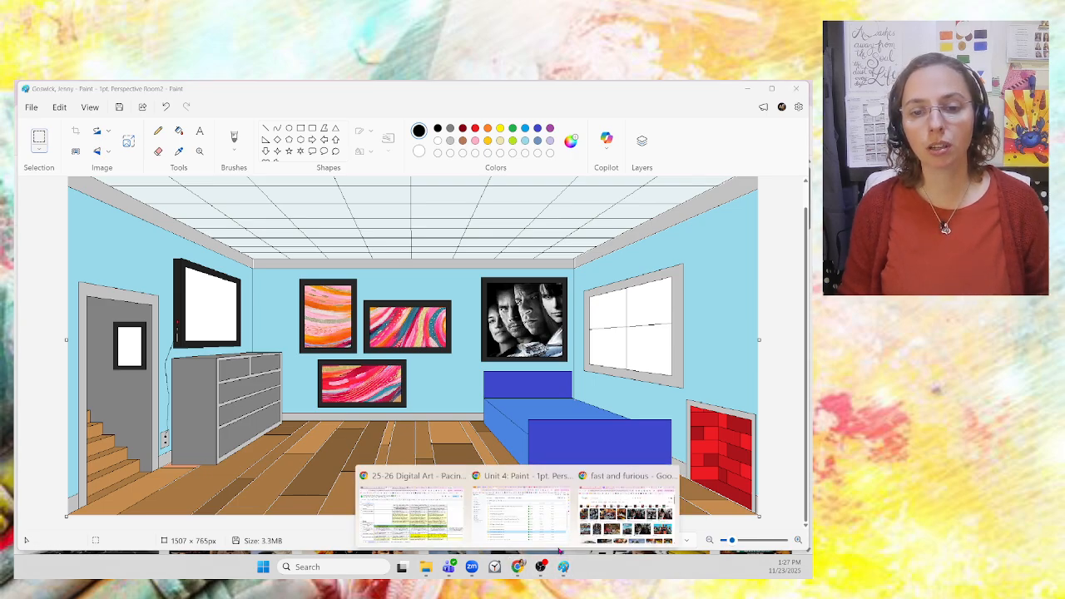
# - Back in Chrome, open the Today Show picture of two men on a silver car in its own tab and copy it
pyautogui.click(620, 522)
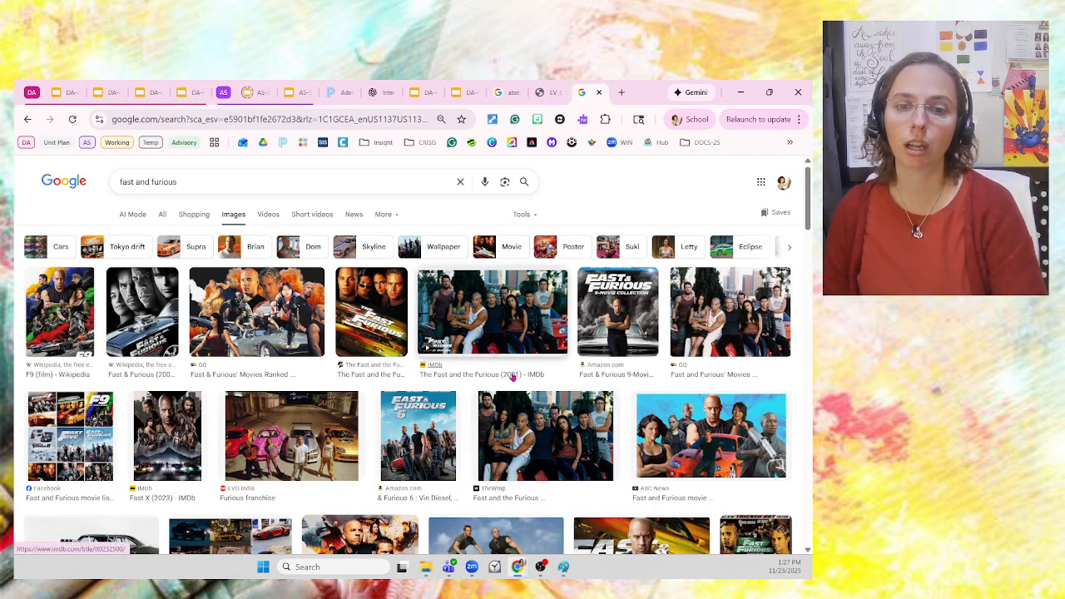
pyautogui.scroll(-2, 513, 377)
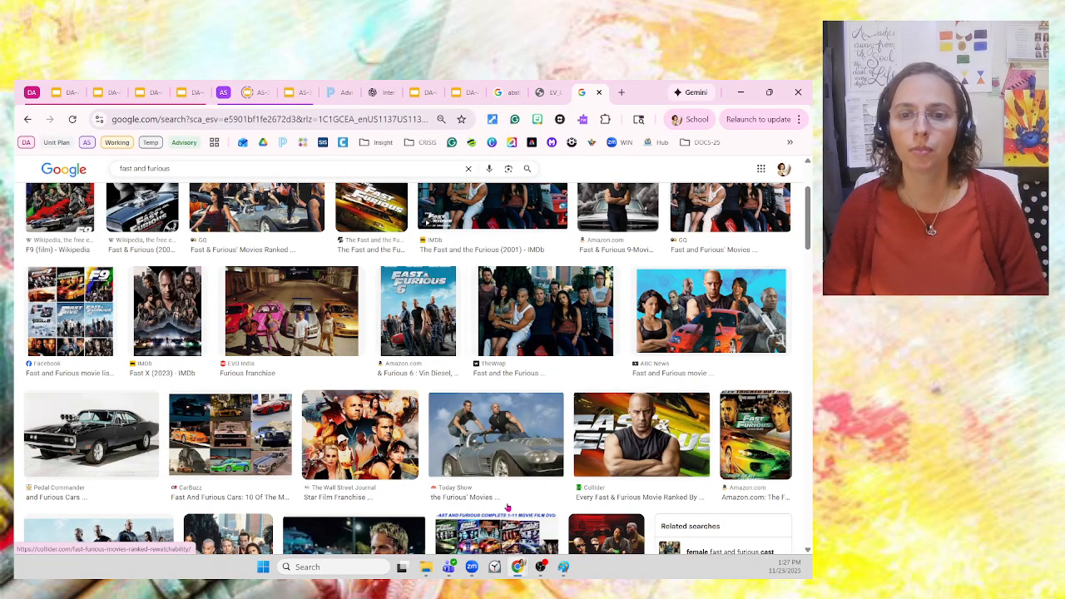
pyautogui.click(496, 434)
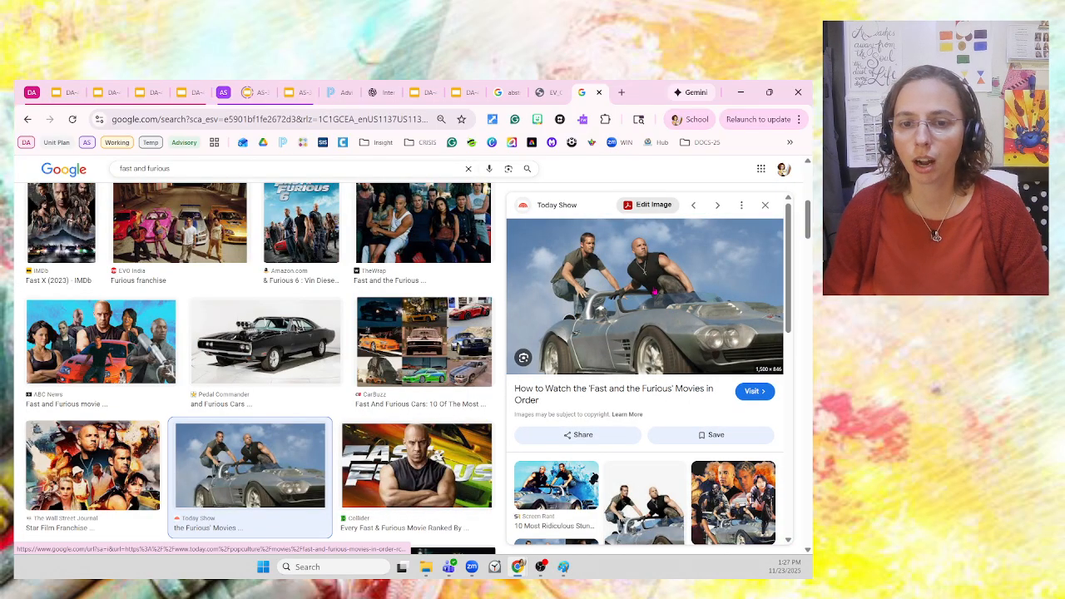
pyautogui.rightClick(654, 291)
pyautogui.click(715, 410)
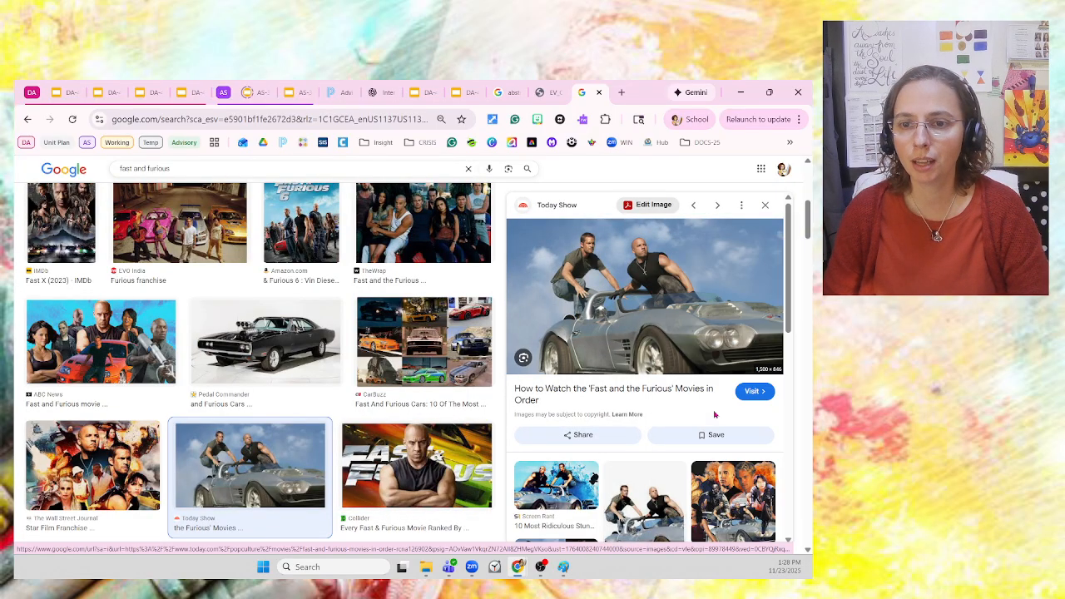
pyautogui.click(595, 92)
pyautogui.rightClick(337, 312)
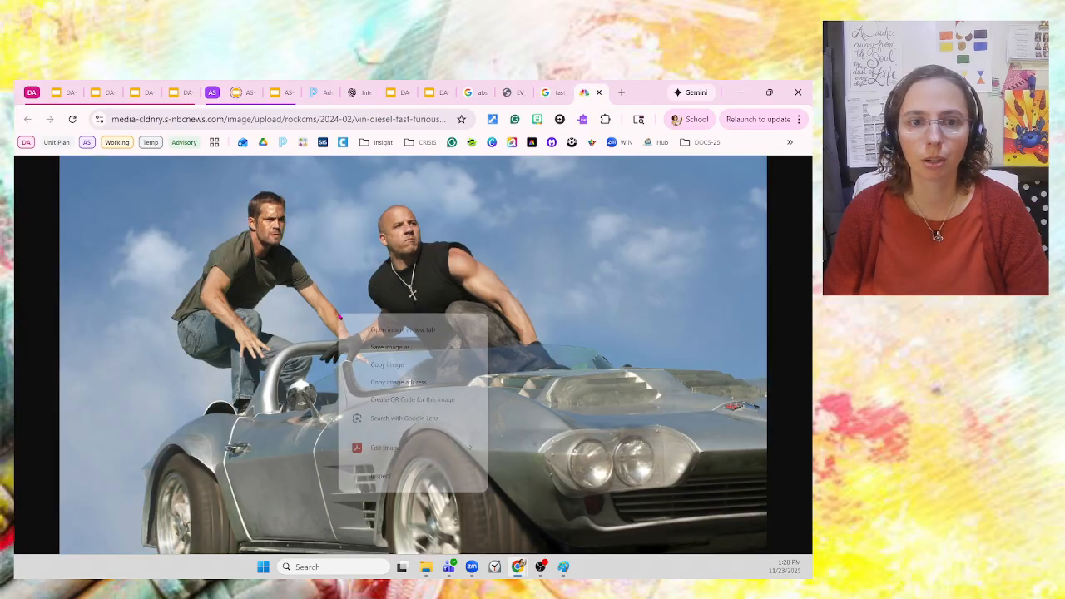
pyautogui.click(396, 366)
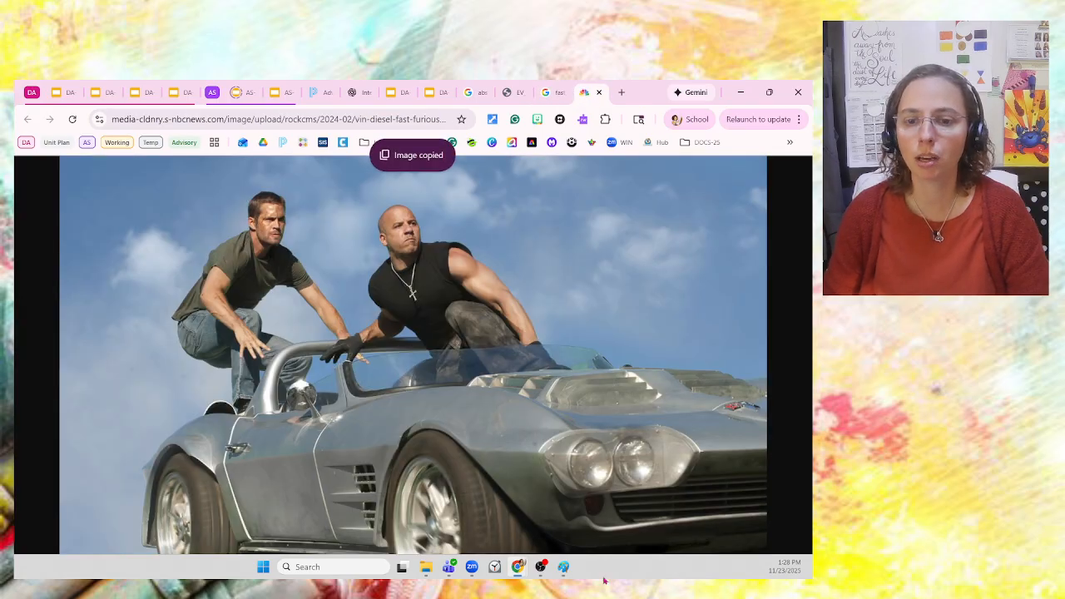
# - Paste the car picture onto the untitled Paint canvas and shrink it to about 391 × 238 px
pyautogui.moveTo(563, 567)
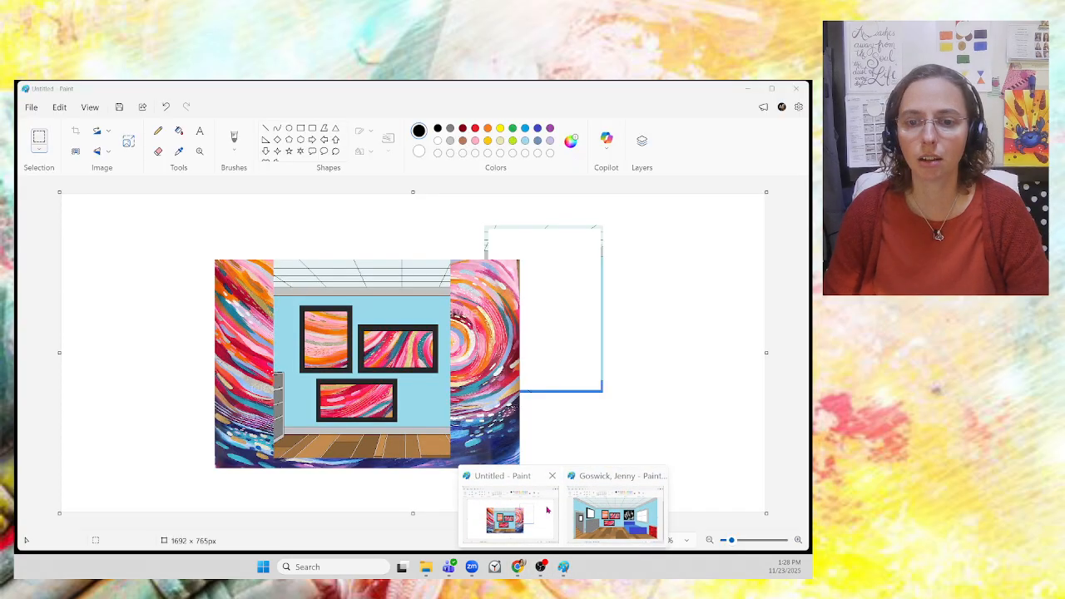
pyautogui.click(547, 510)
pyautogui.rightClick(104, 242)
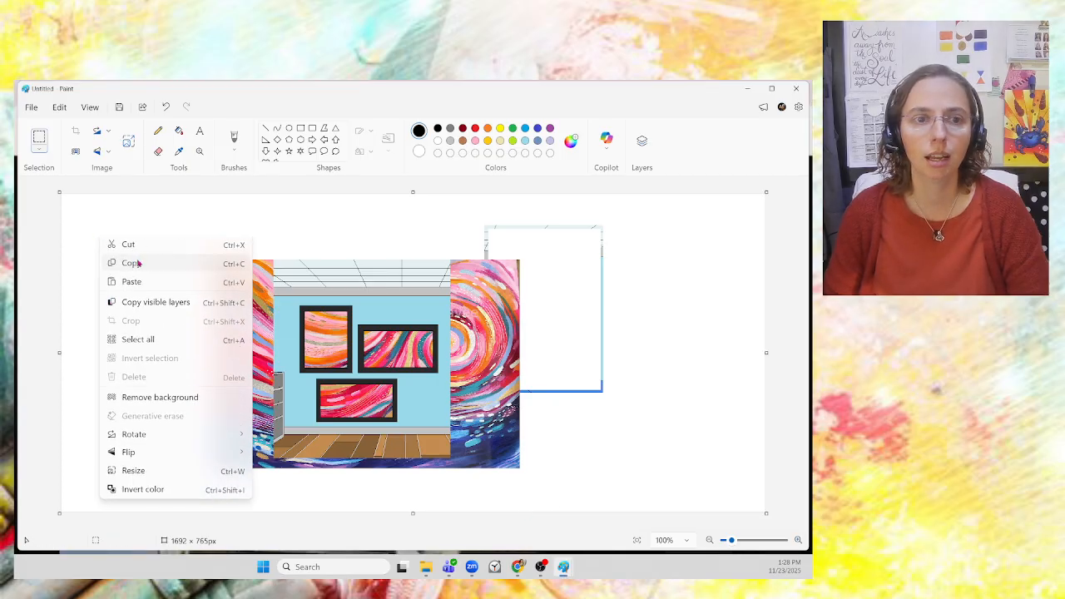
pyautogui.click(193, 287)
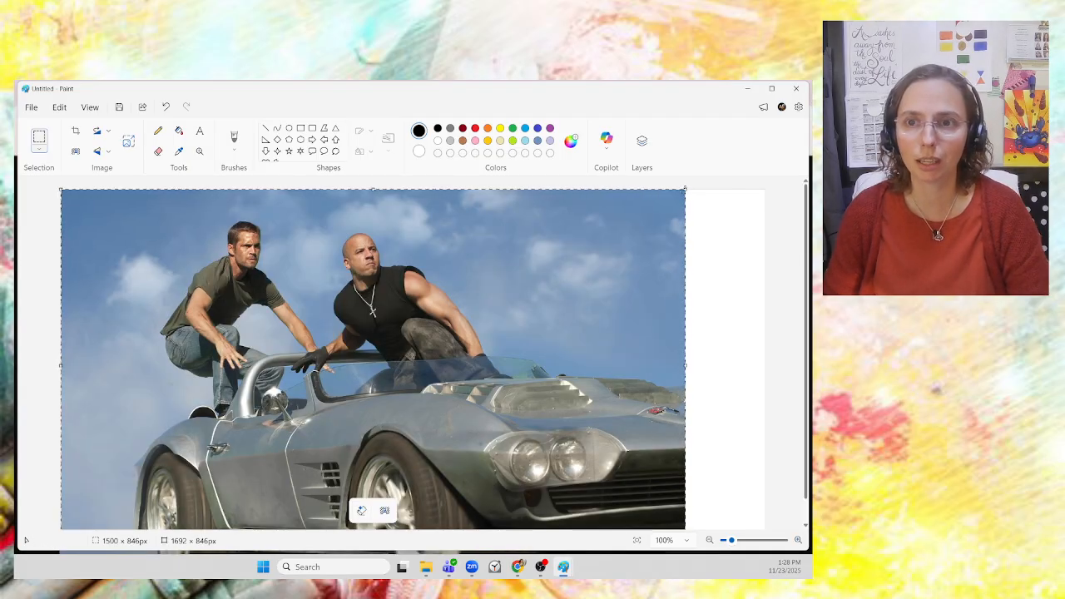
pyautogui.scroll(-1, 713, 314)
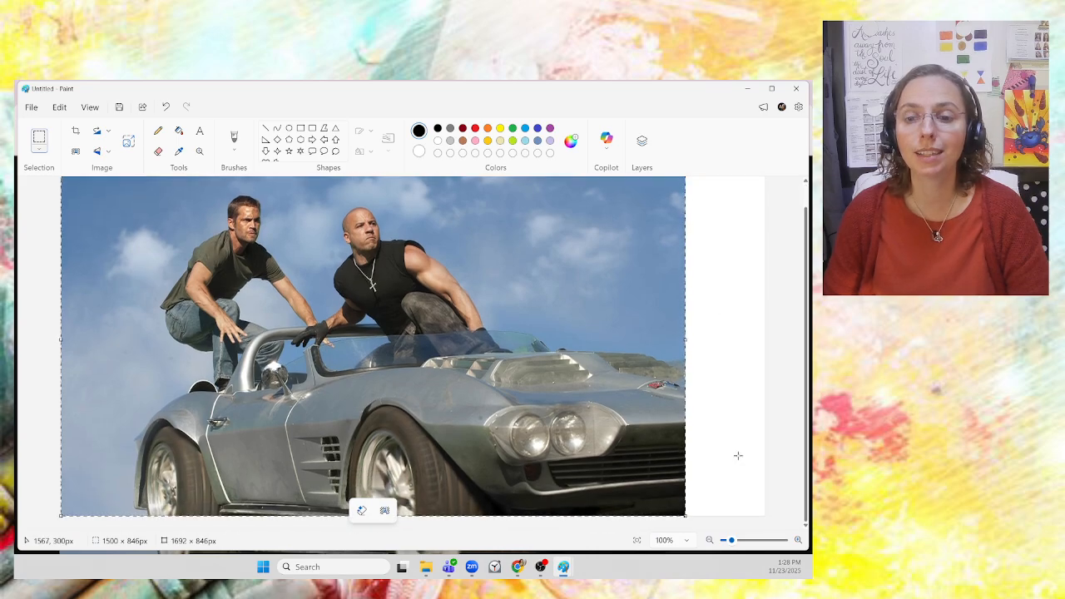
pyautogui.moveTo(685, 516); pyautogui.dragTo(223, 262)
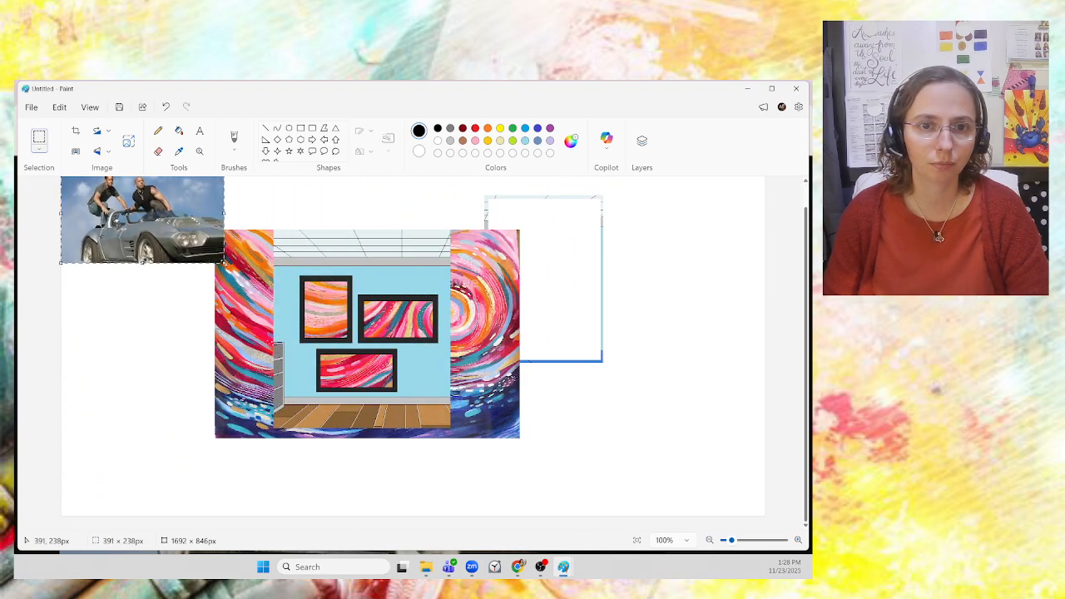
# - Shrink the car picture further to about 282 × 176 px, place it beside the swirl painting, and deselect it
pyautogui.scroll(2, 158, 241)
pyautogui.moveTo(161, 253); pyautogui.dragTo(462, 362)
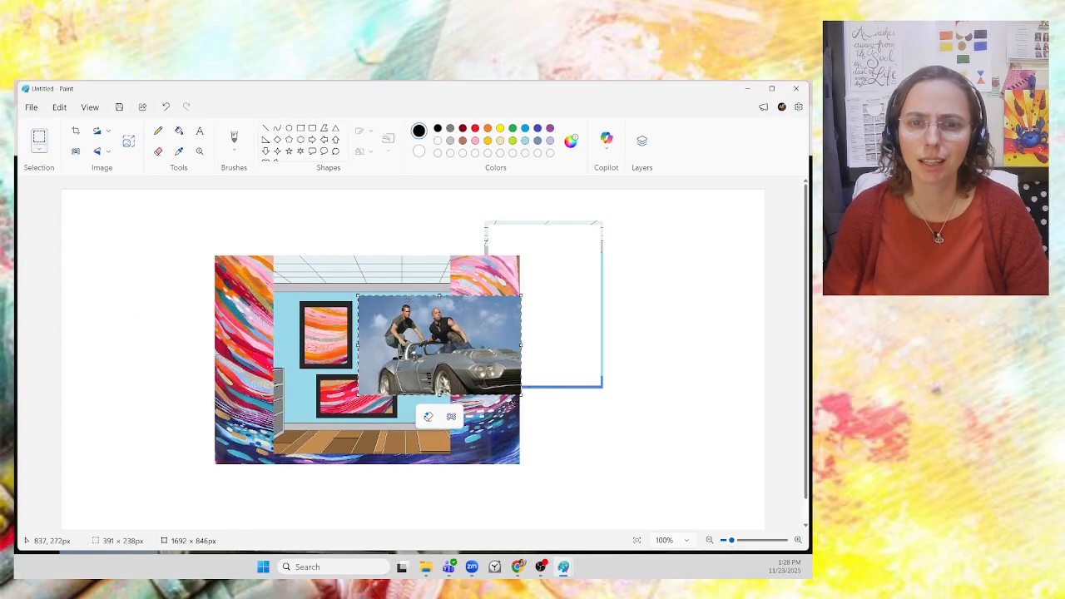
pyautogui.moveTo(522, 395); pyautogui.dragTo(476, 370)
pyautogui.moveTo(432, 328); pyautogui.dragTo(624, 301)
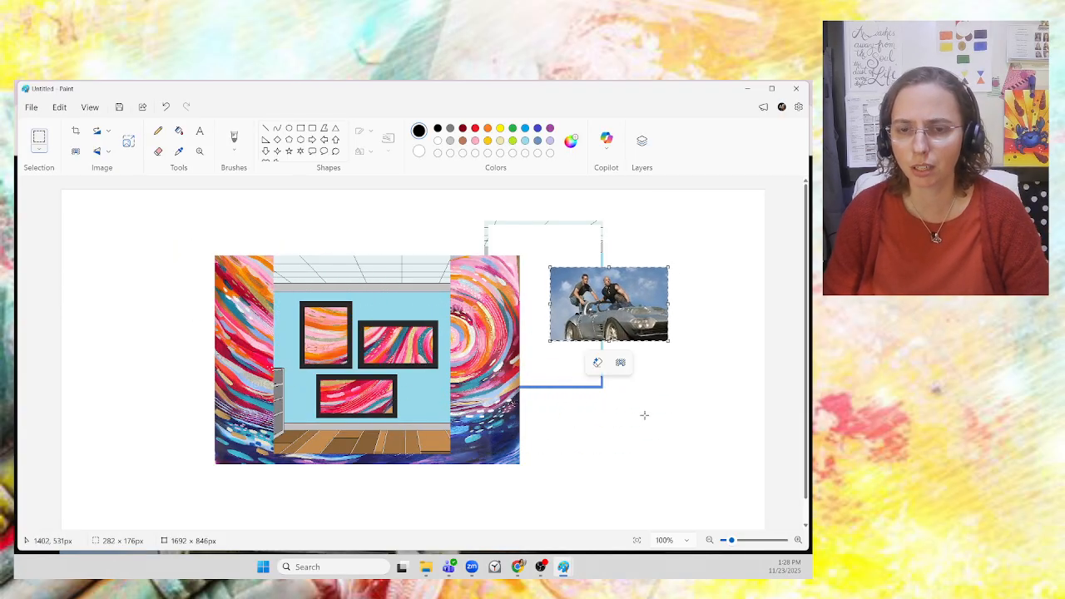
pyautogui.click(642, 416)
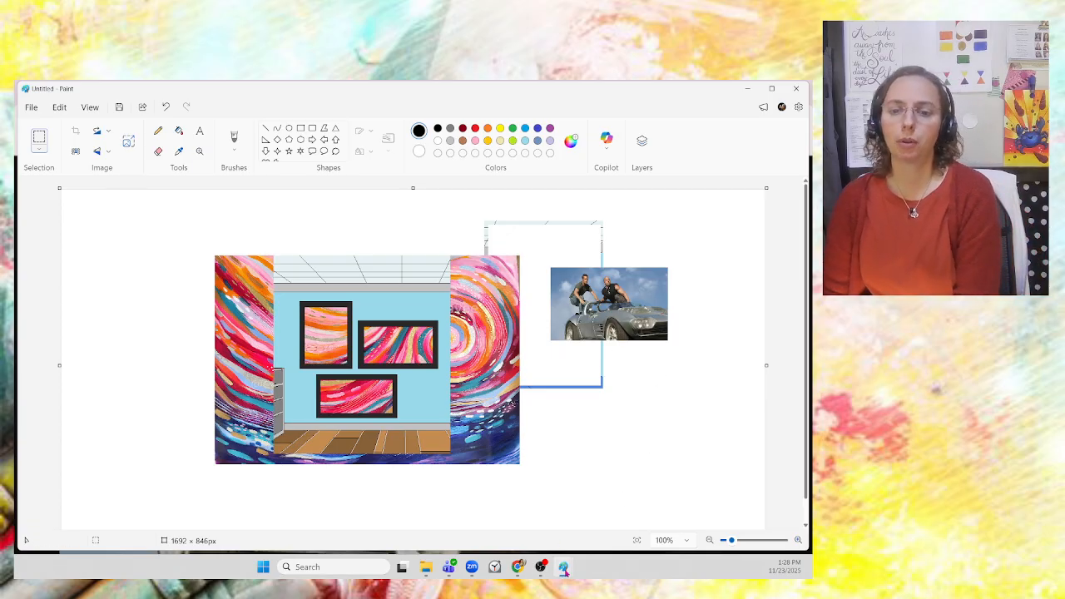
# - In the room drawing, select the left wall section around the TV, about 236 × 382 px, and copy it
pyautogui.moveTo(563, 566)
pyautogui.click(616, 509)
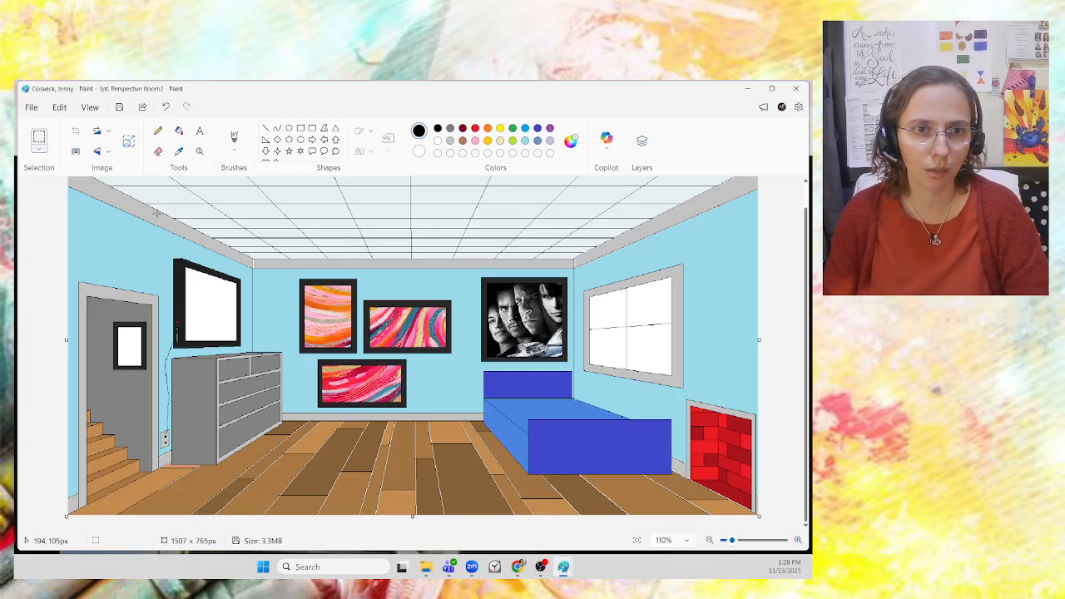
pyautogui.moveTo(153, 204); pyautogui.dragTo(262, 377)
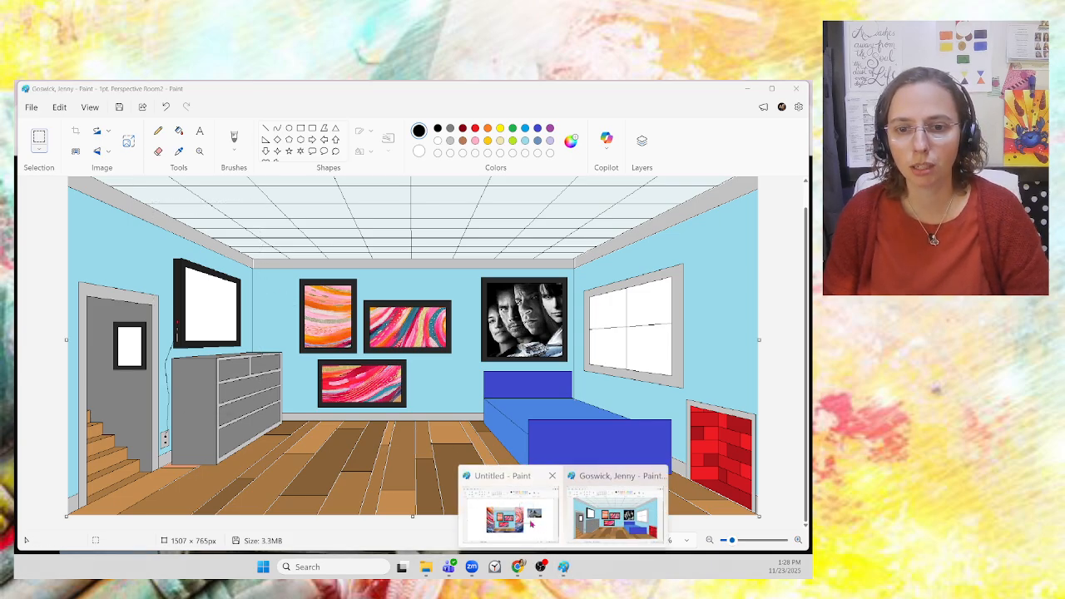
# - Paste the TV section onto the untitled canvas, place it over the car picture so the image fills the screen, and deselect it
pyautogui.click(530, 518)
pyautogui.hotkey('ctrl', 'v')
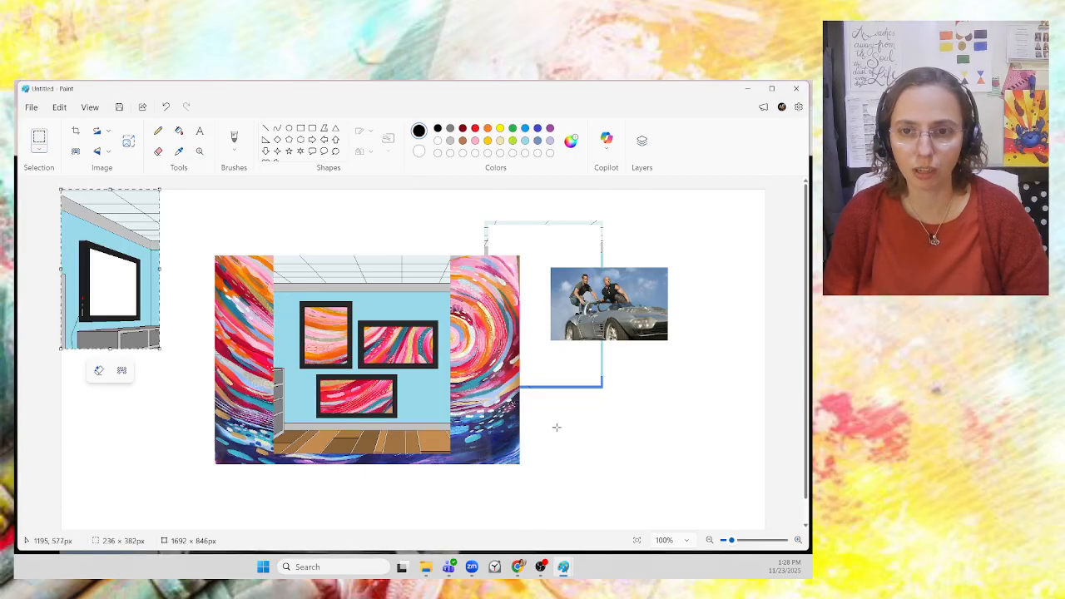
pyautogui.moveTo(133, 299); pyautogui.dragTo(617, 319)
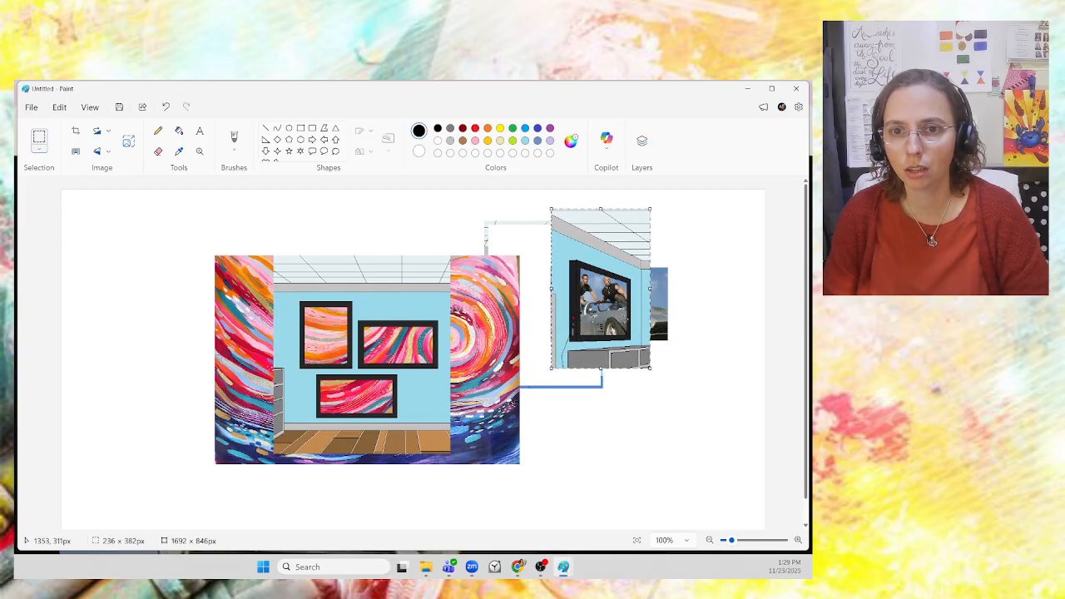
pyautogui.click(702, 312)
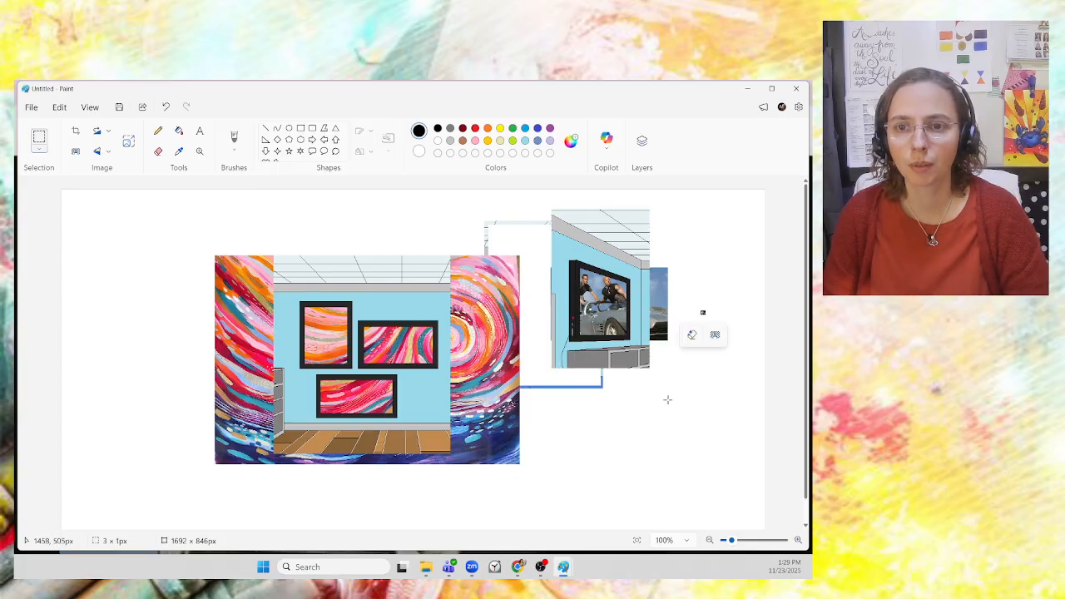
pyautogui.click(699, 351)
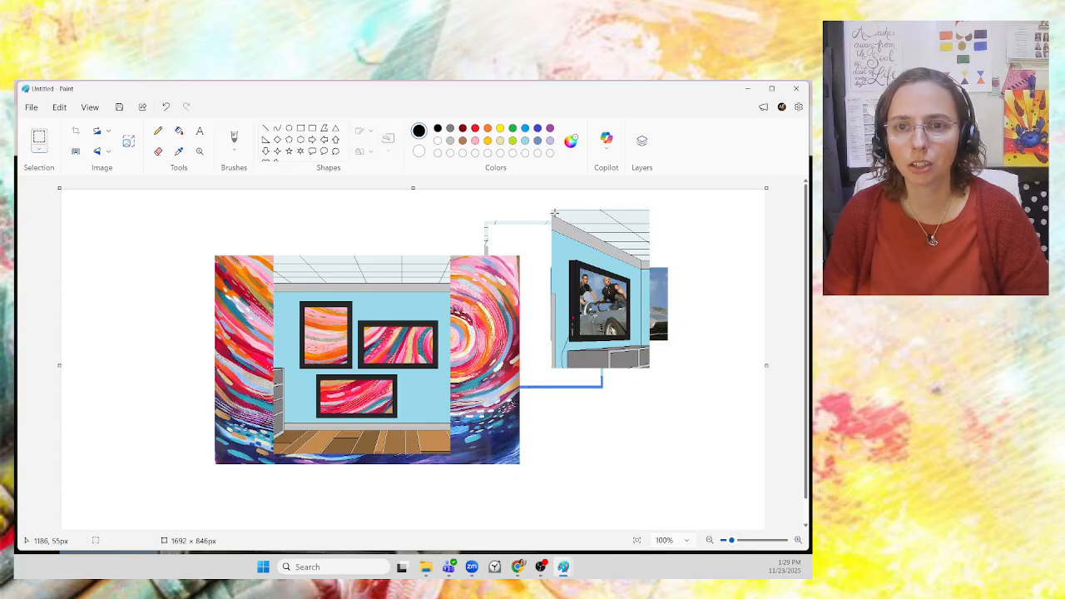
# - Copy the combined TV and car picture in a selection of about 221 × 368 px and paste it over the room drawing's blank TV
pyautogui.moveTo(650, 359); pyautogui.dragTo(646, 366)
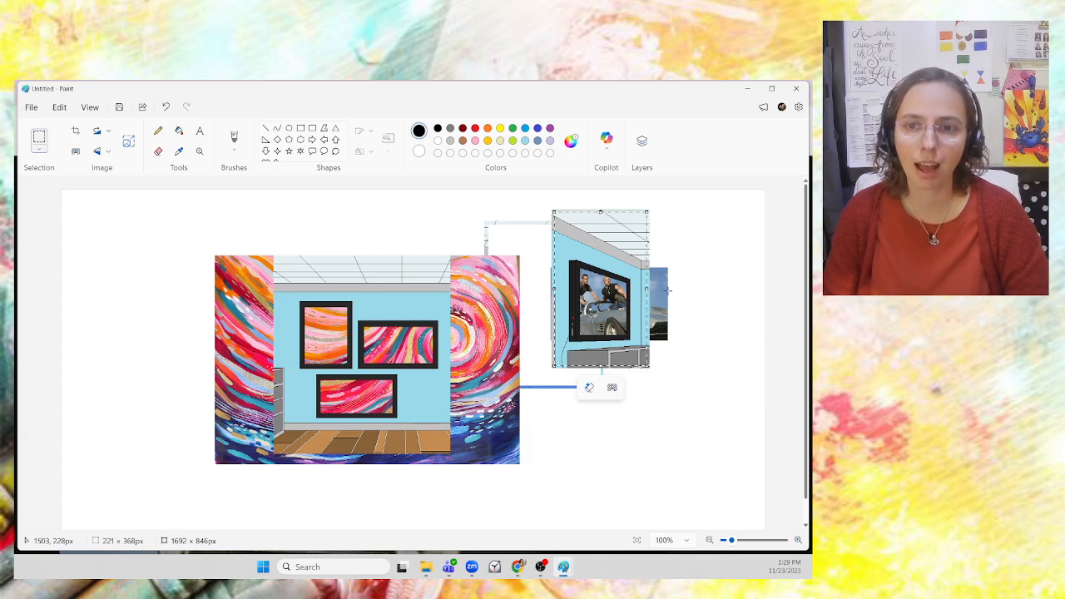
pyautogui.click(616, 533)
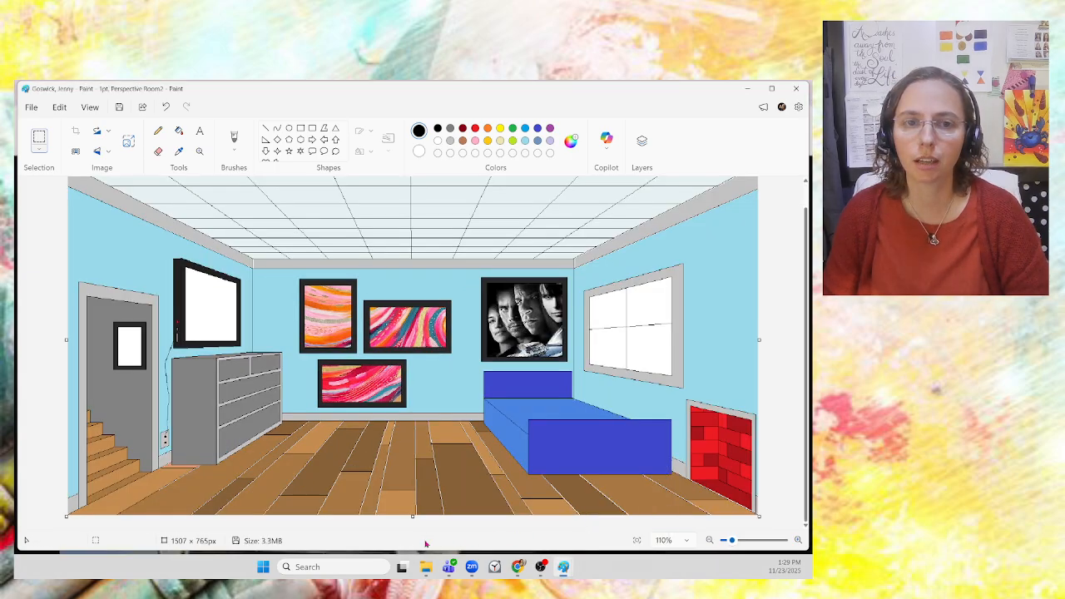
pyautogui.hotkey('ctrl', 'v')
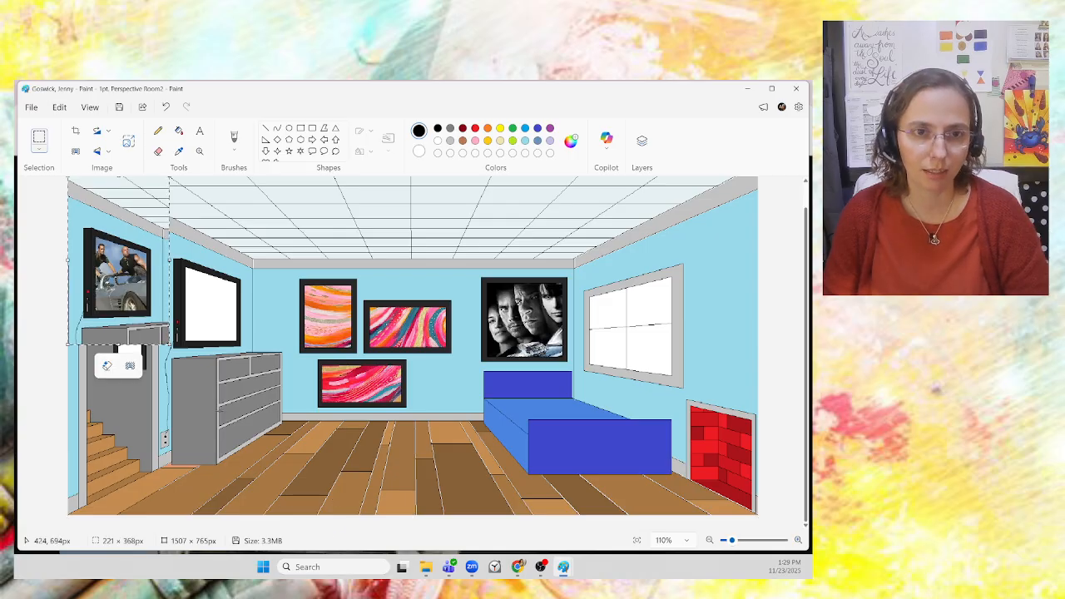
pyautogui.moveTo(118, 277)
pyautogui.mouseDown()
pyautogui.moveTo(217, 298)
pyautogui.moveTo(208, 306)
pyautogui.mouseUp()
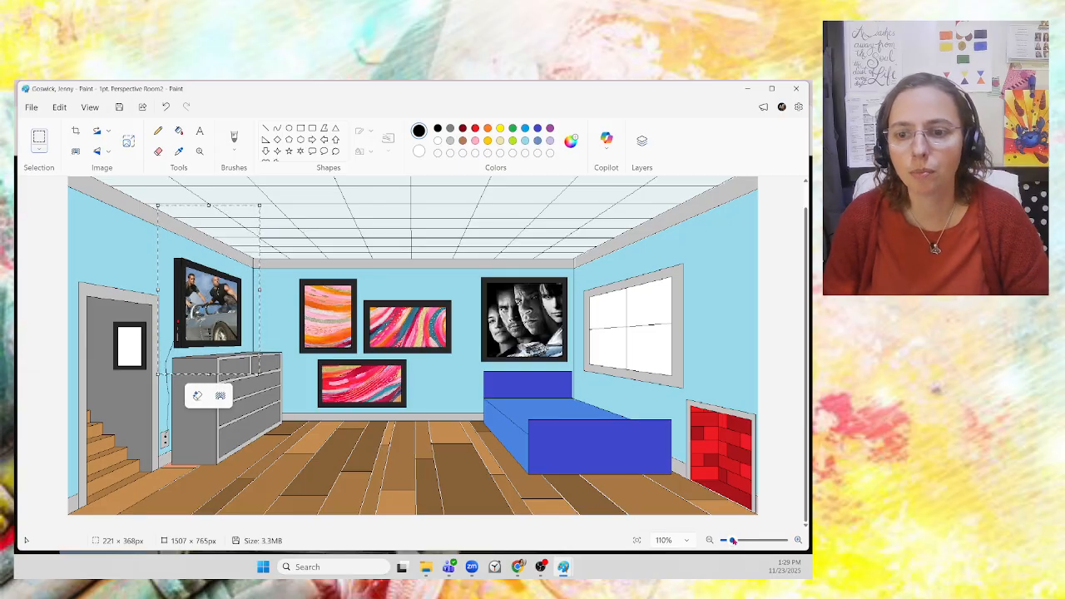
# - Fine-tune the pasted TV section to line up with the wall corner, ceiling trim and dresser, and deselect it
pyautogui.moveTo(732, 539); pyautogui.dragTo(744, 540)
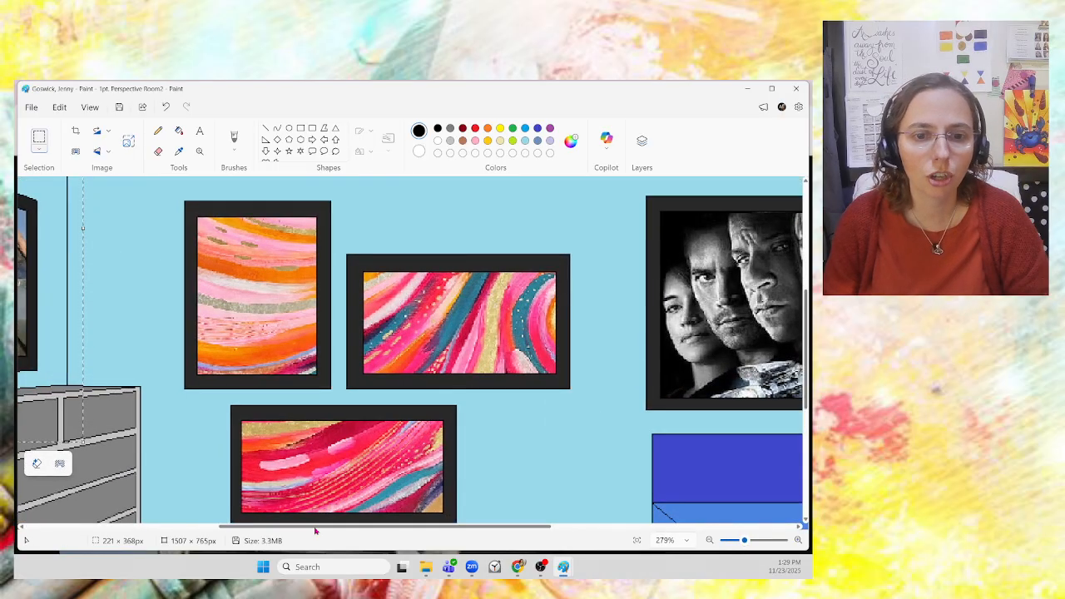
pyautogui.moveTo(315, 527); pyautogui.dragTo(217, 528)
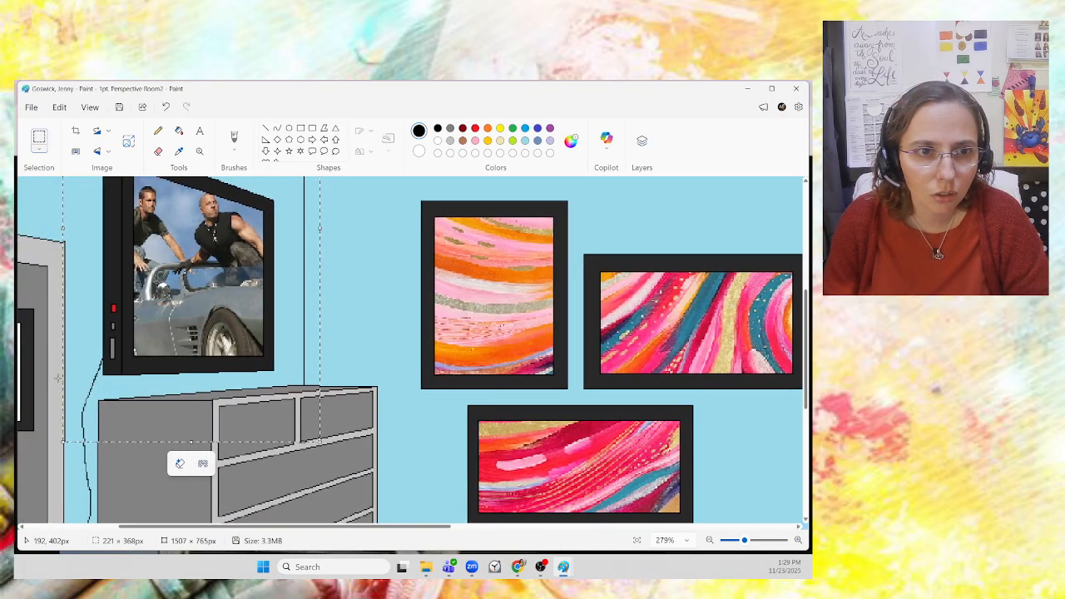
pyautogui.moveTo(195, 364); pyautogui.dragTo(193, 364)
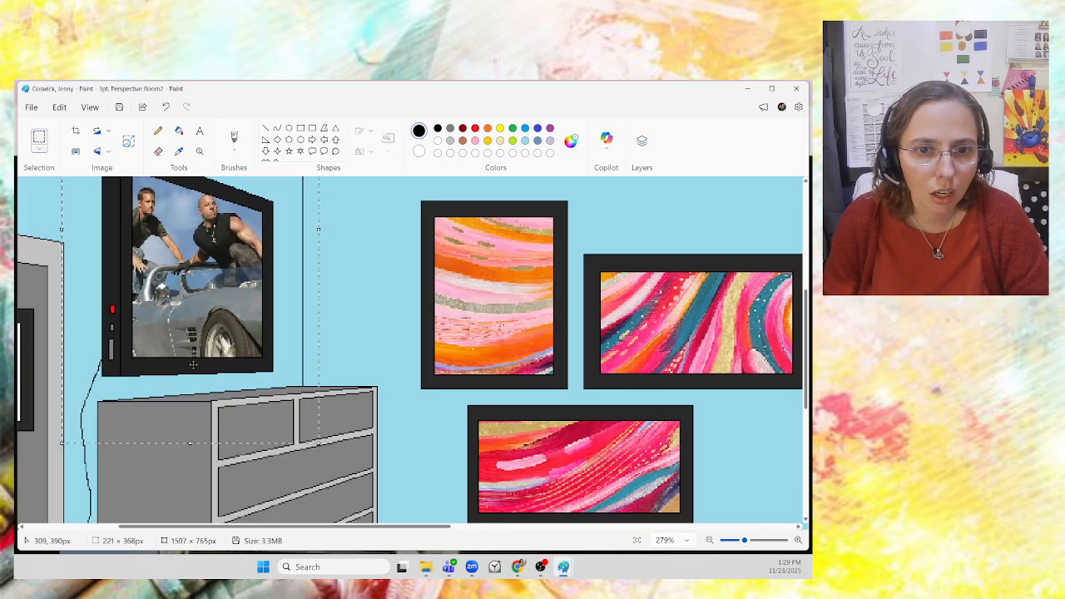
pyautogui.scroll(2, 308, 349)
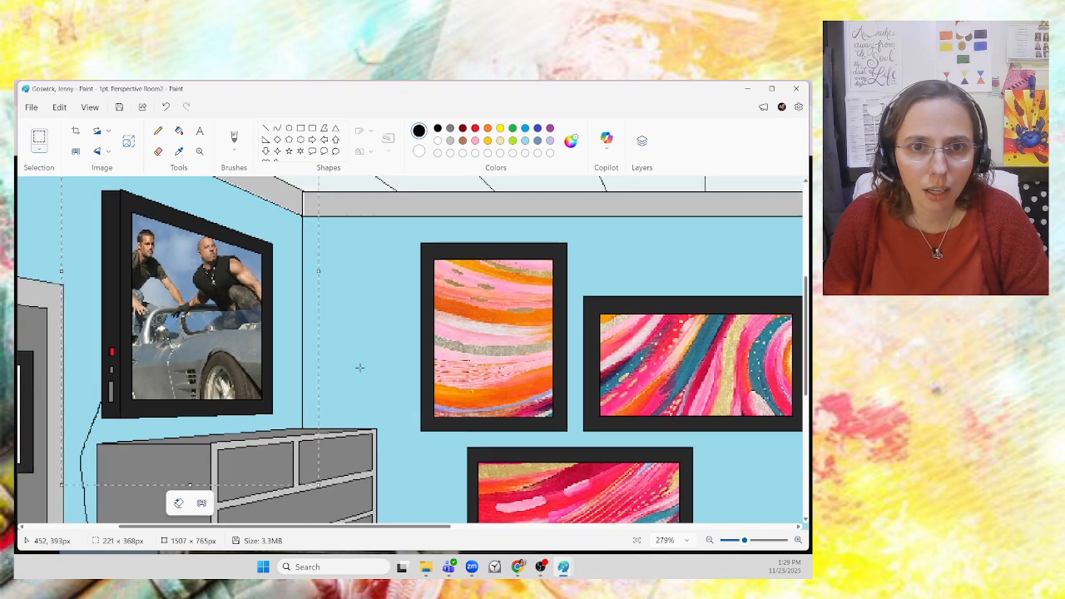
pyautogui.scroll(2, 309, 306)
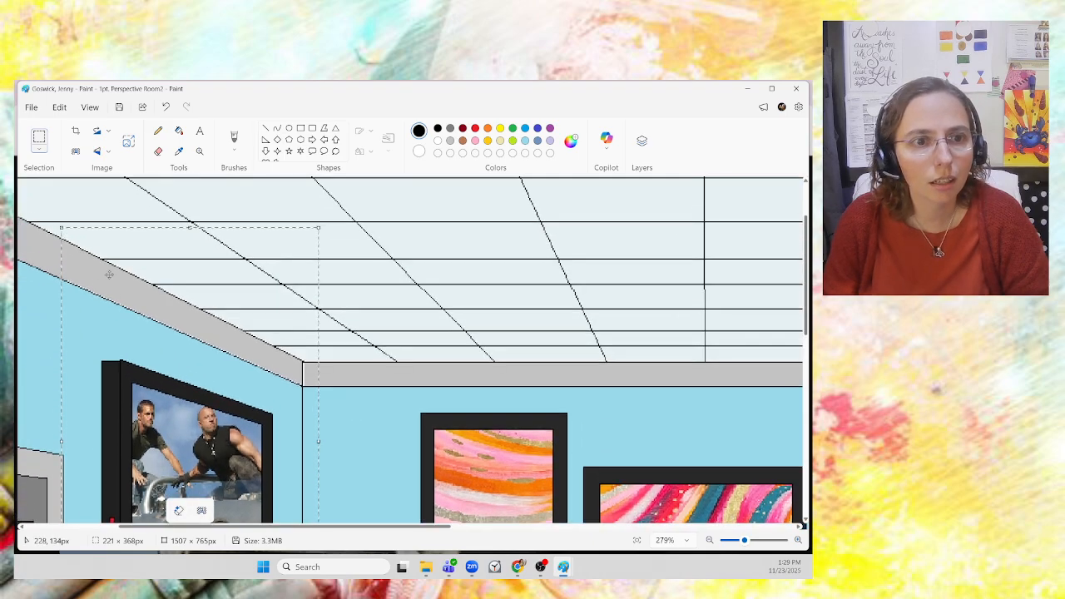
pyautogui.scroll(-4, 346, 421)
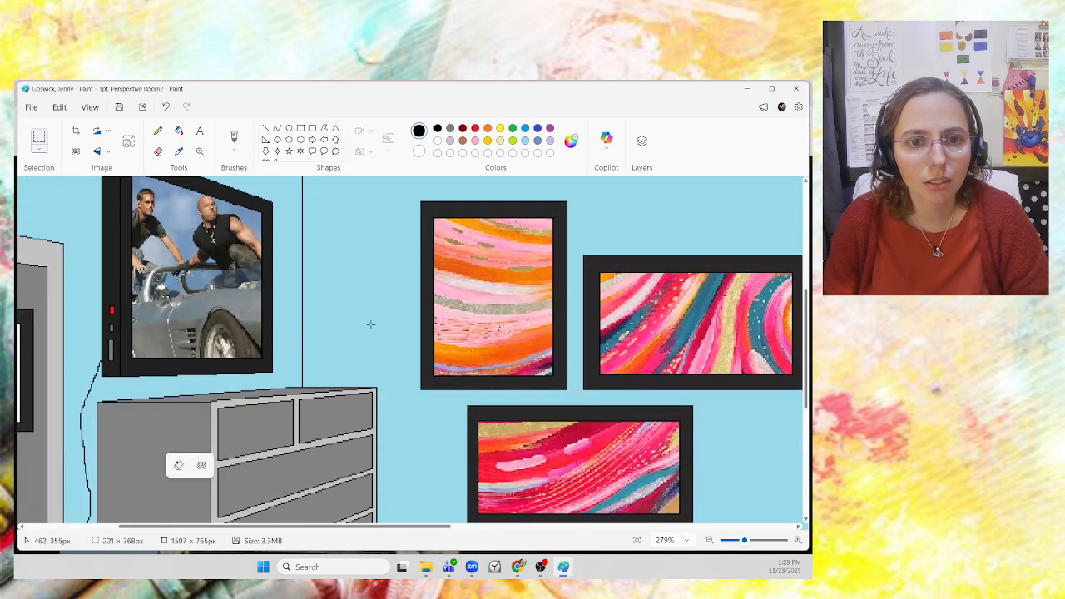
pyautogui.click(415, 465)
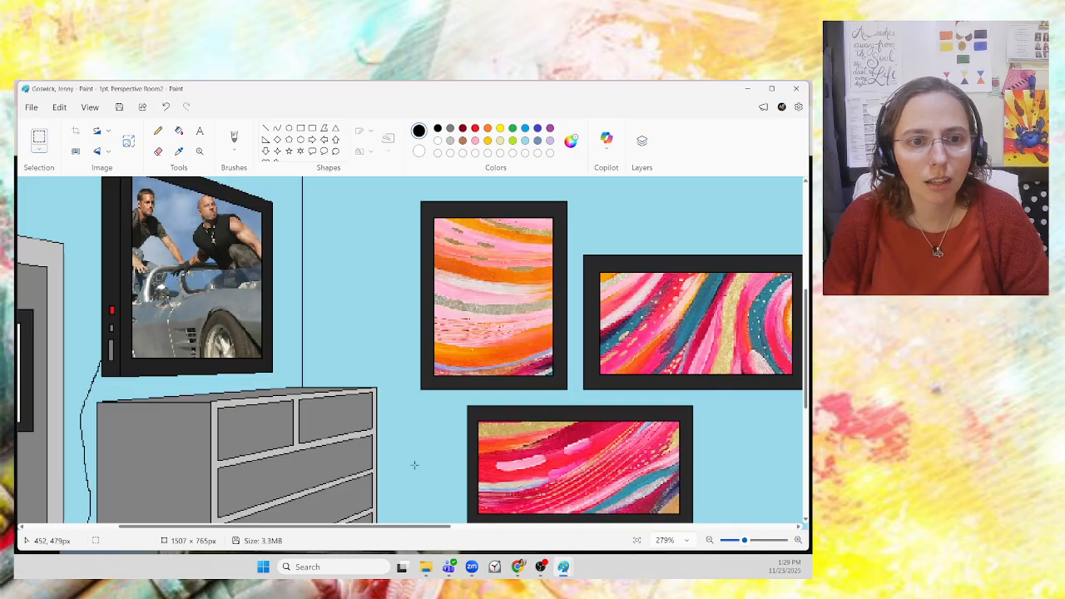
# - In the room drawing, select the door section around its small blank frame, about 163 × 297 px, and copy it
pyautogui.click(710, 541)
pyautogui.click(710, 540)
pyautogui.click(710, 541)
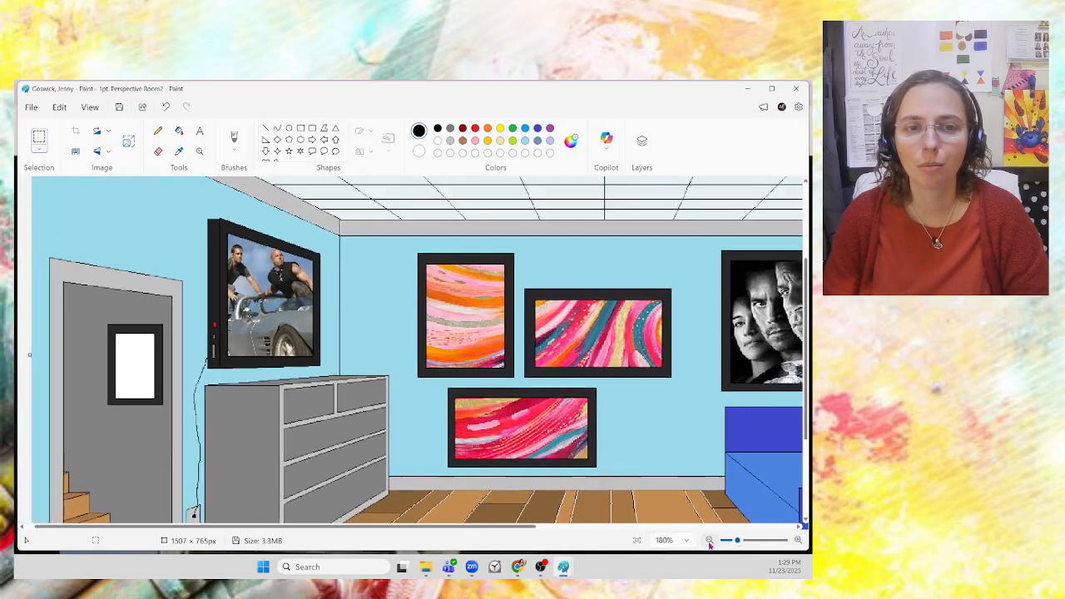
pyautogui.click(710, 541)
pyautogui.click(709, 541)
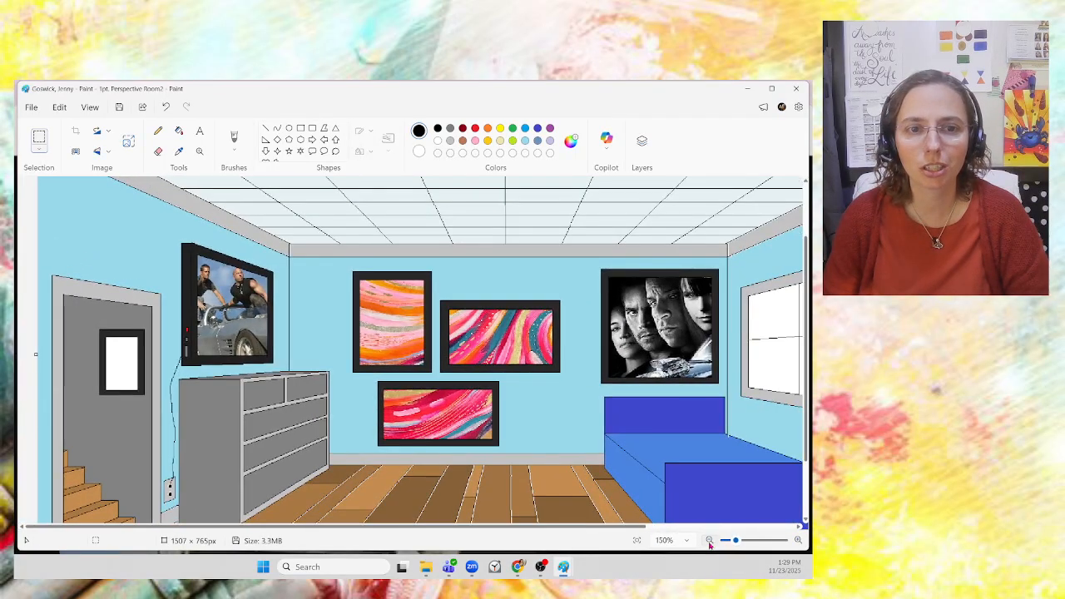
pyautogui.click(710, 541)
pyautogui.click(709, 541)
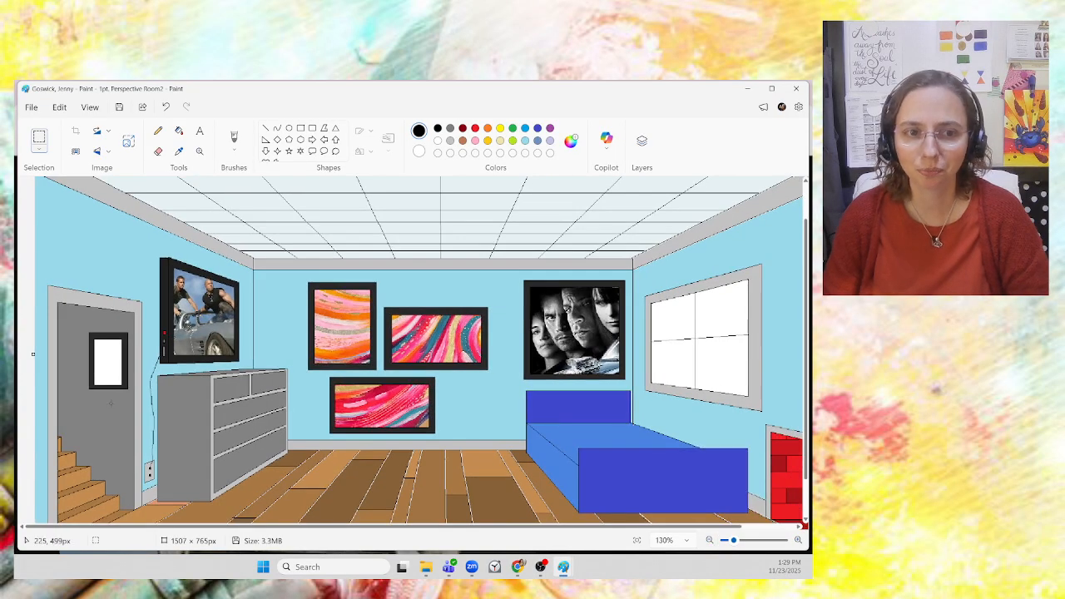
pyautogui.moveTo(563, 566)
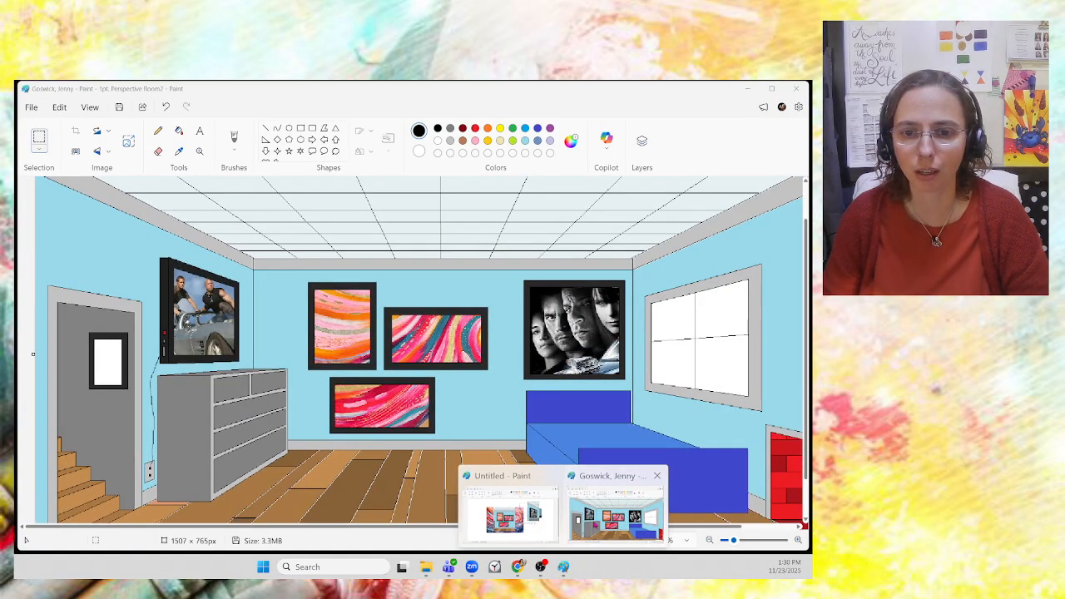
pyautogui.click(615, 511)
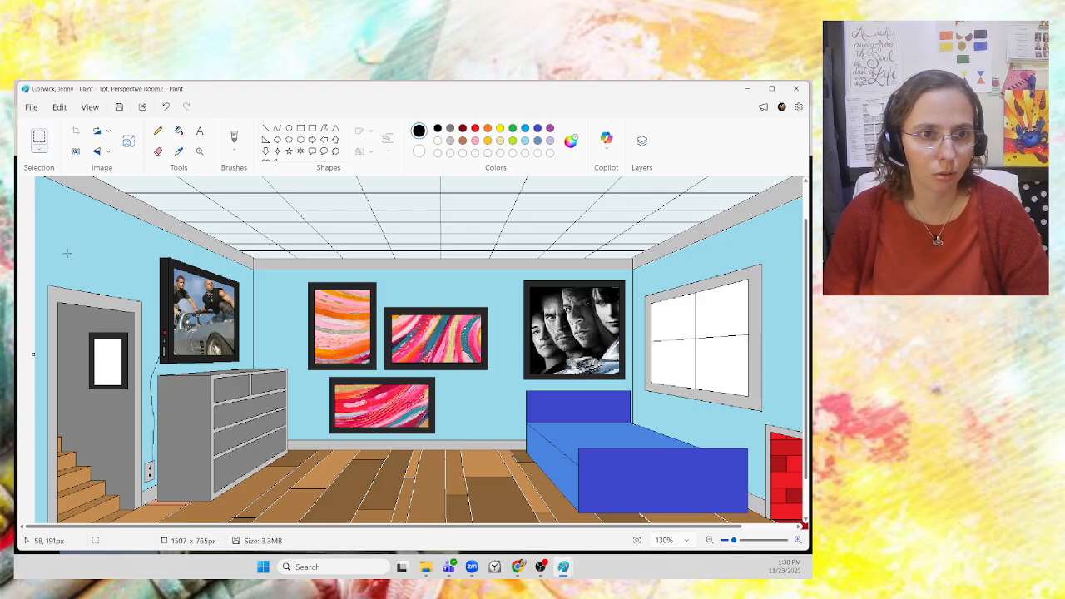
pyautogui.moveTo(72, 292); pyautogui.dragTo(156, 432)
# - Paste the door section onto the untitled canvas, place it over the abstract painting so the art fills the small frame, and deselect it
pyautogui.moveTo(563, 567)
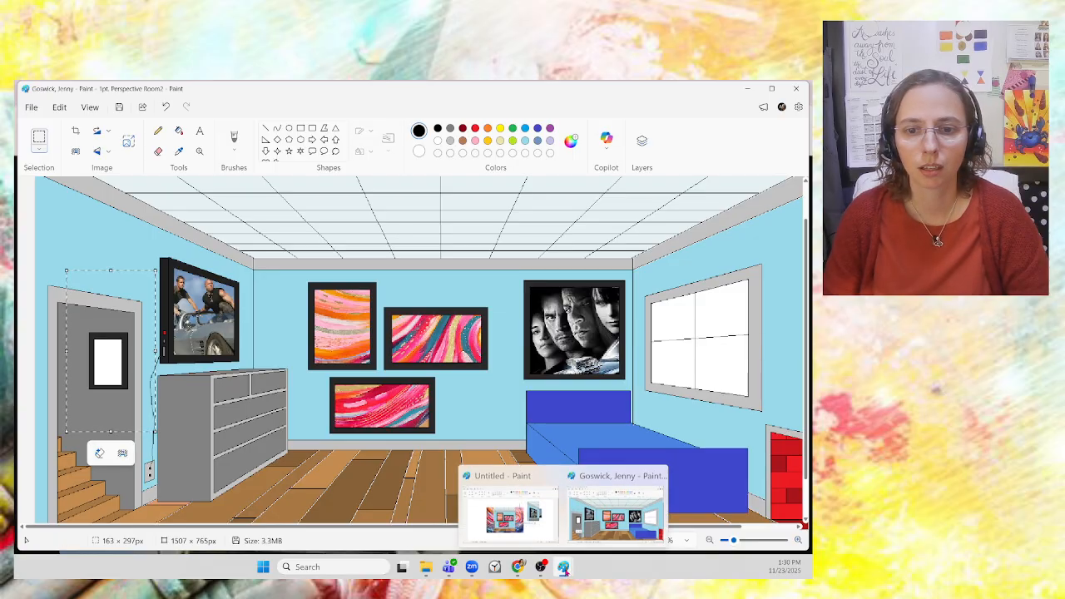
pyautogui.click(506, 512)
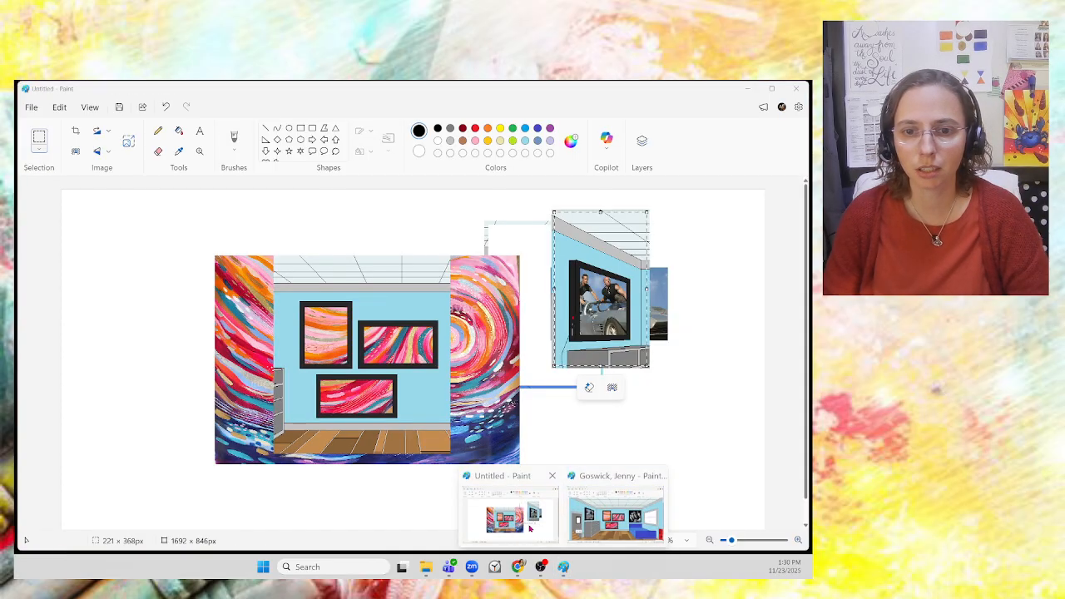
pyautogui.hotkey('ctrl', 'v')
pyautogui.moveTo(109, 287)
pyautogui.mouseDown()
pyautogui.moveTo(281, 360)
pyautogui.moveTo(249, 445)
pyautogui.mouseUp()
pyautogui.click(149, 419)
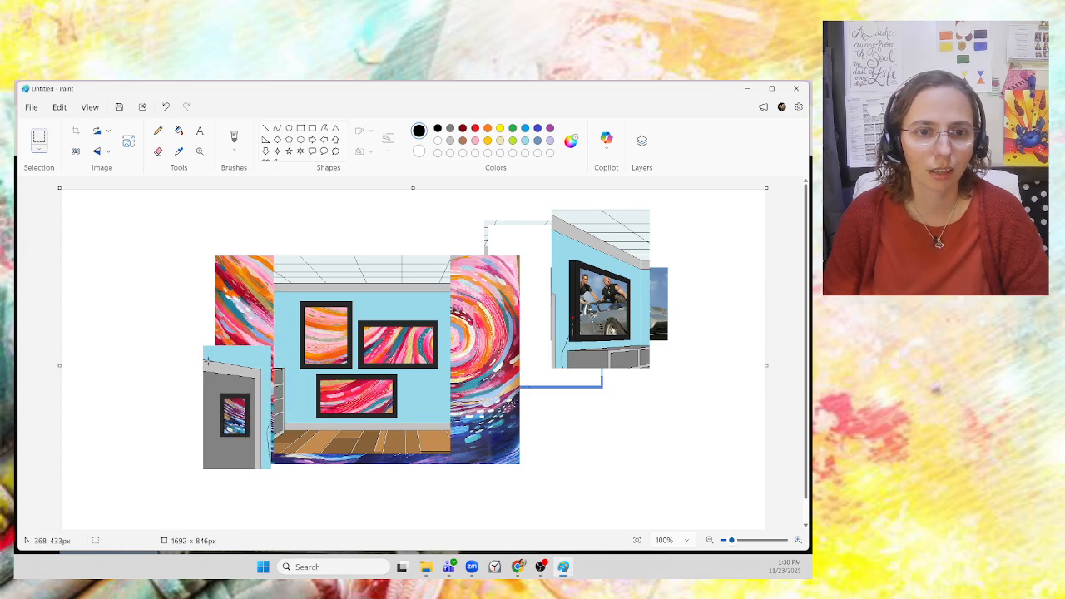
# - Copy the combined door and painting in a selection of about 153 × 278 px and paste it over the room drawing's door, aligned and deselected
pyautogui.moveTo(206, 350); pyautogui.dragTo(269, 466)
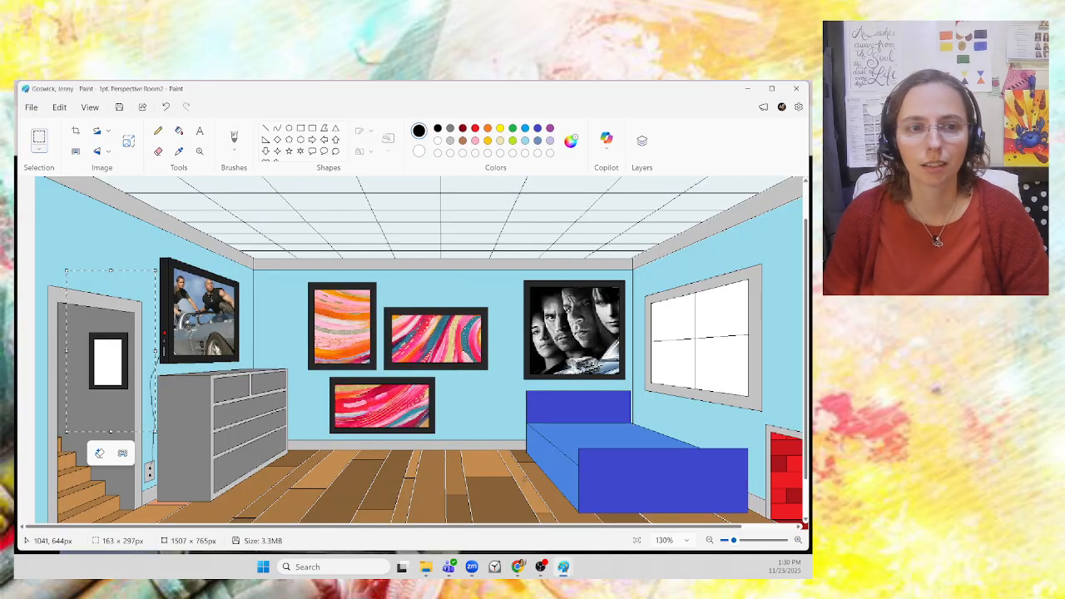
pyautogui.click(612, 520)
pyautogui.click(288, 279)
pyautogui.hotkey('ctrl', 'v')
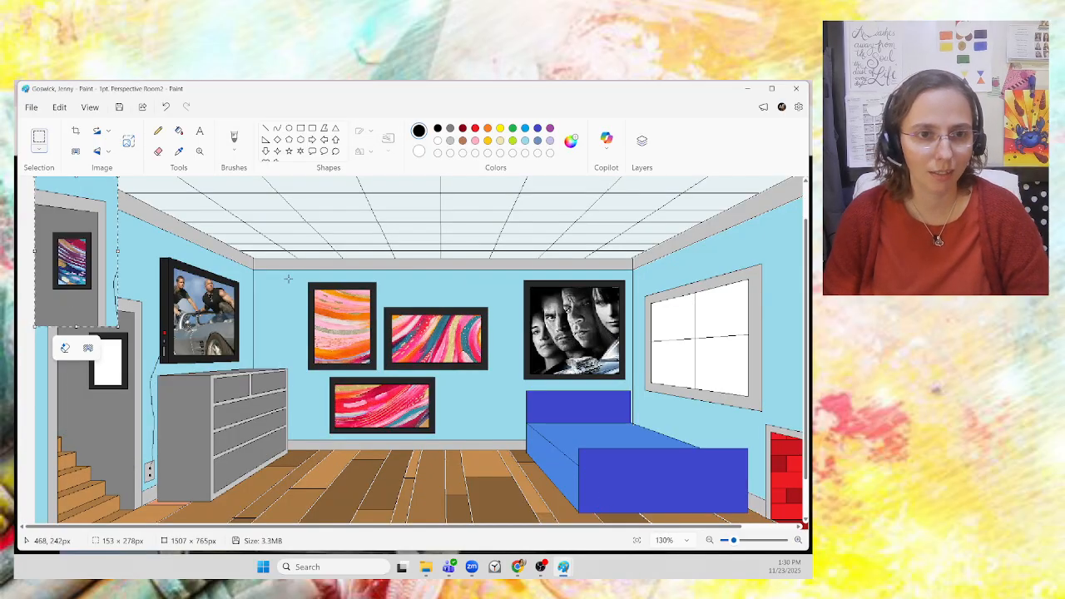
pyautogui.moveTo(69, 250)
pyautogui.mouseDown()
pyautogui.moveTo(125, 317)
pyautogui.moveTo(108, 349)
pyautogui.mouseUp()
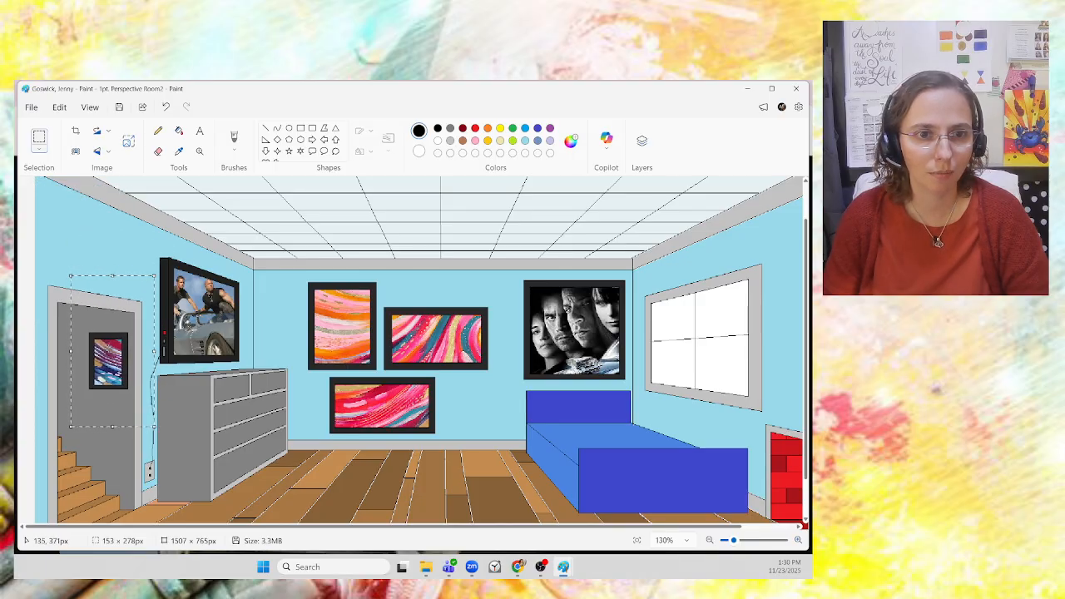
pyautogui.click(193, 453)
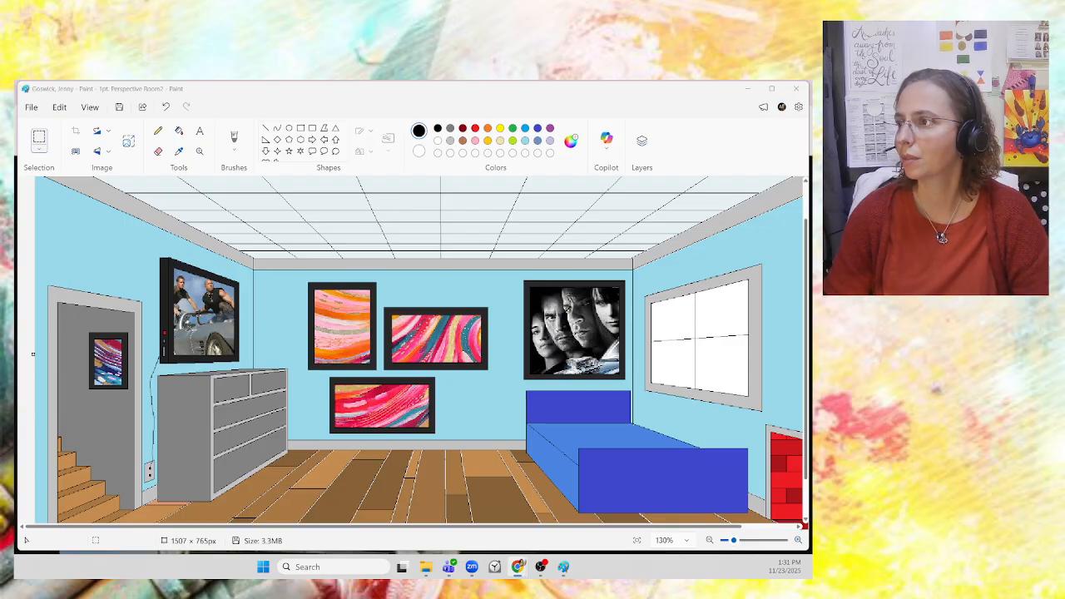
# - Paste the moonlit night sky picture onto the untitled canvas, shrink it to about 439 × 319 px beside the TV section, and deselect it
pyautogui.moveTo(563, 567)
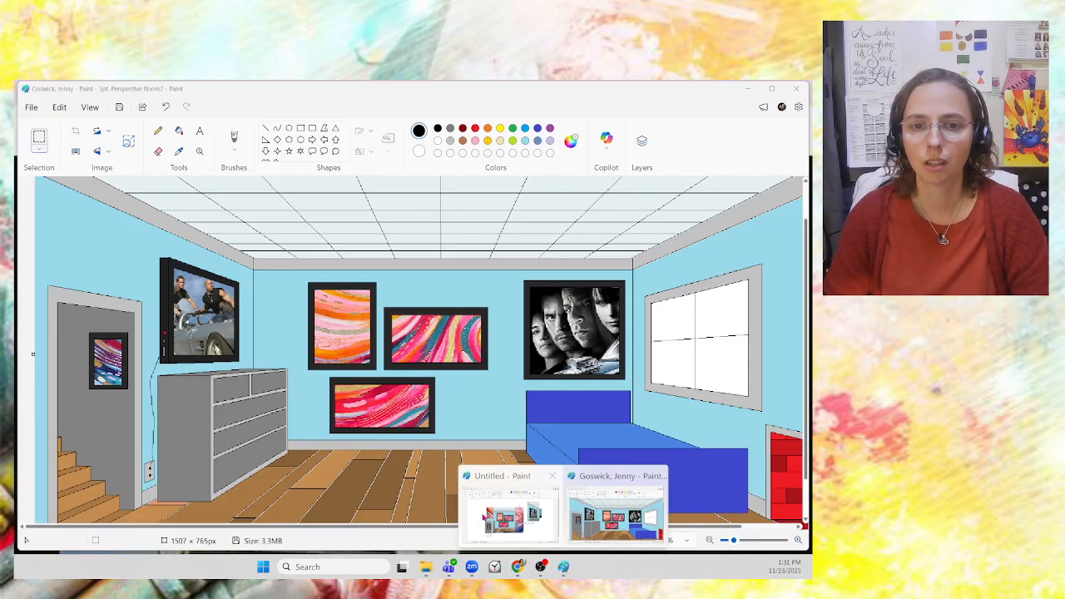
pyautogui.click(504, 509)
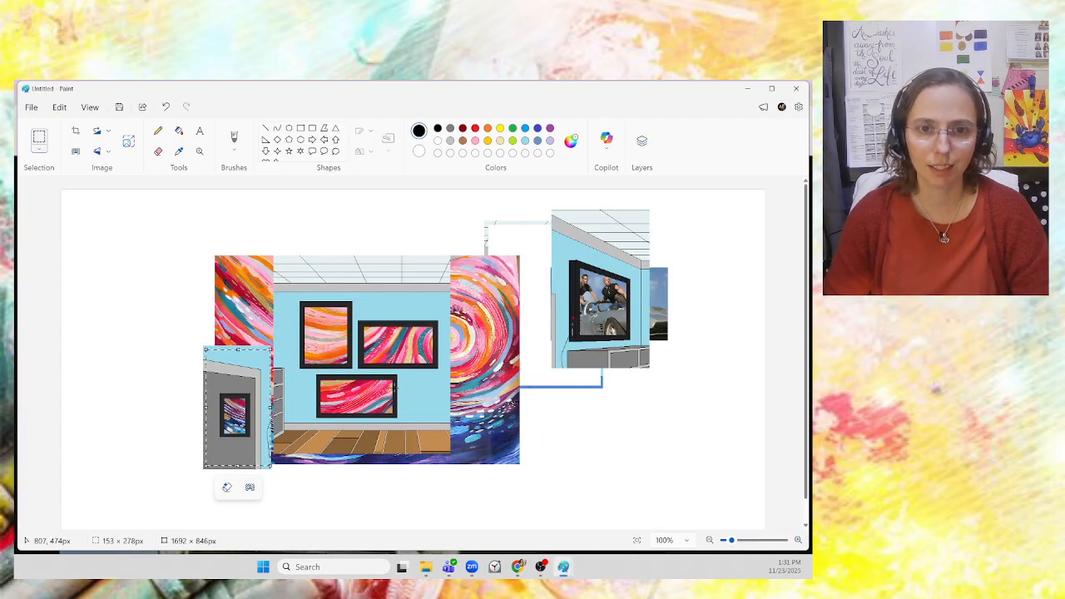
pyautogui.hotkey('ctrl', 'v')
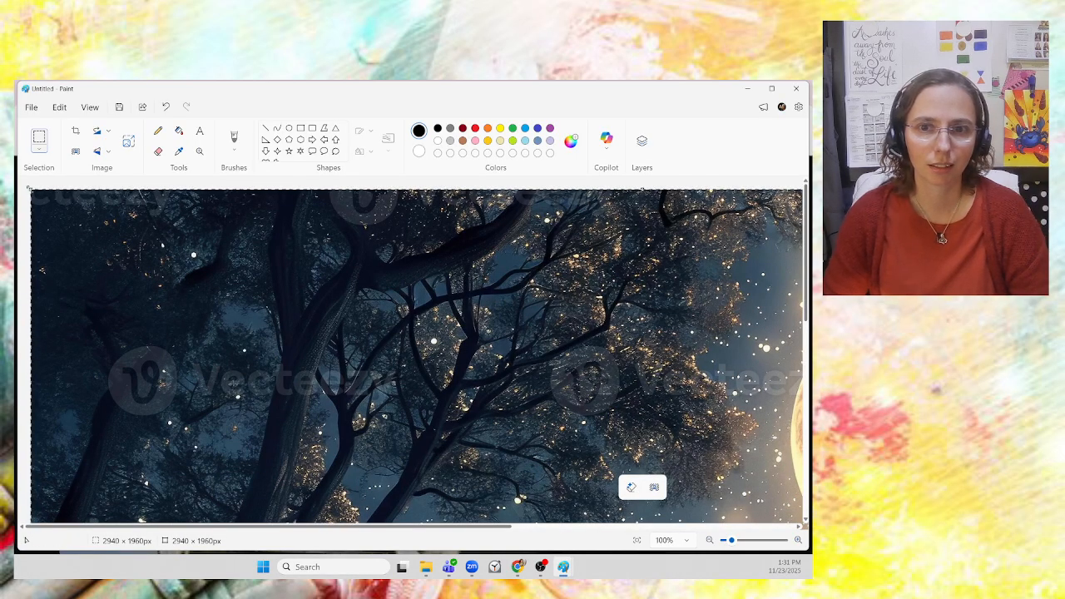
pyautogui.moveTo(31, 189)
pyautogui.mouseDown()
pyautogui.moveTo(247, 338)
pyautogui.moveTo(537, 498)
pyautogui.moveTo(110, 206)
pyautogui.moveTo(524, 490)
pyautogui.moveTo(134, 220)
pyautogui.moveTo(194, 235)
pyautogui.moveTo(159, 225)
pyautogui.moveTo(233, 293)
pyautogui.mouseUp()
pyautogui.moveTo(307, 330); pyautogui.dragTo(457, 333)
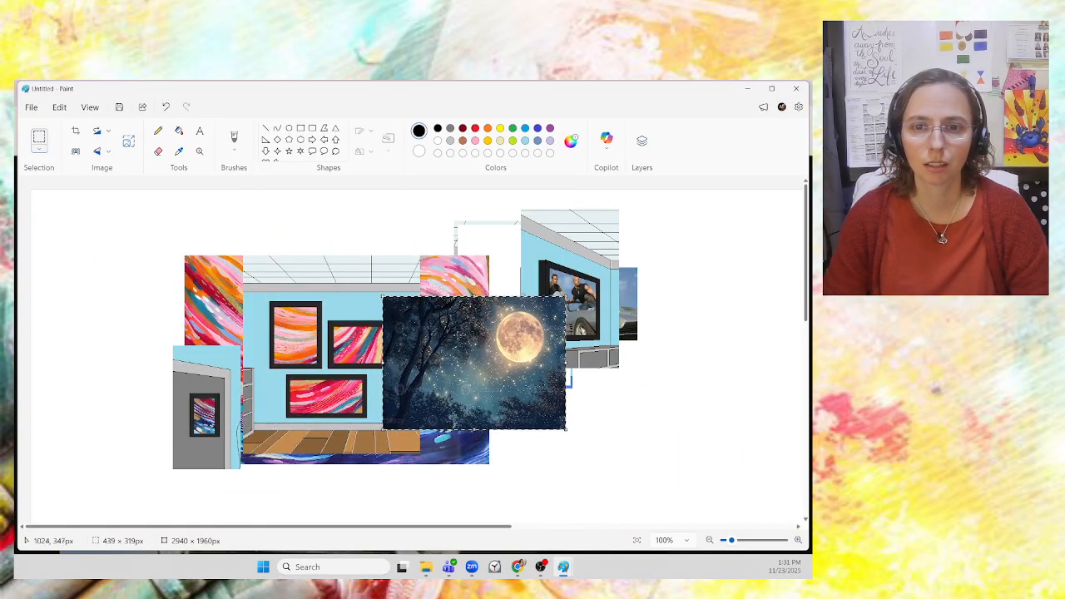
pyautogui.click(620, 423)
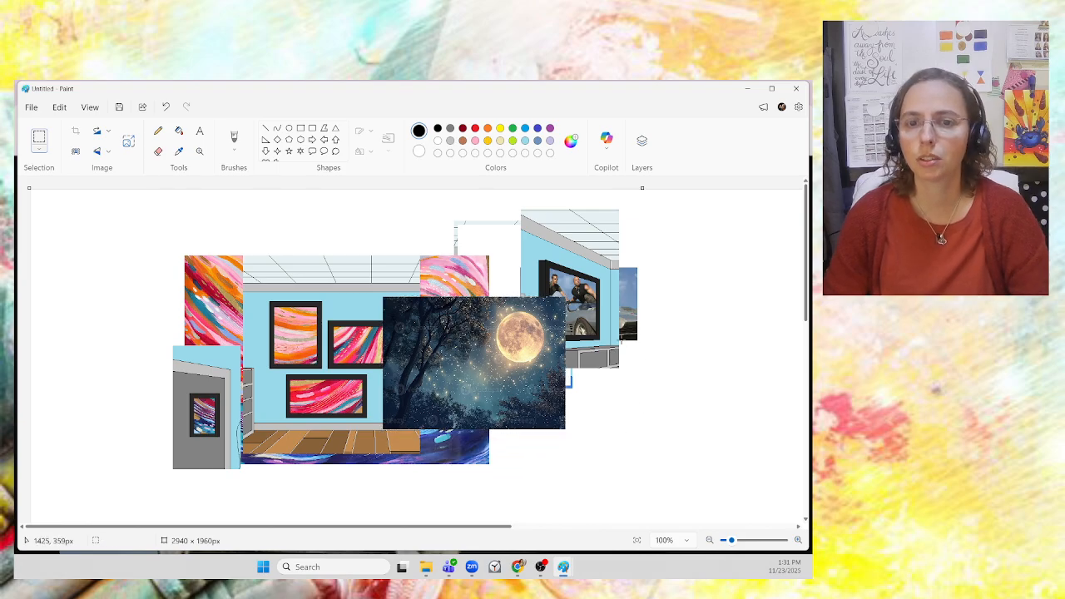
# - In the room drawing, select the wall section around the blank window, about 318 × 430 px, and copy it
pyautogui.moveTo(563, 566)
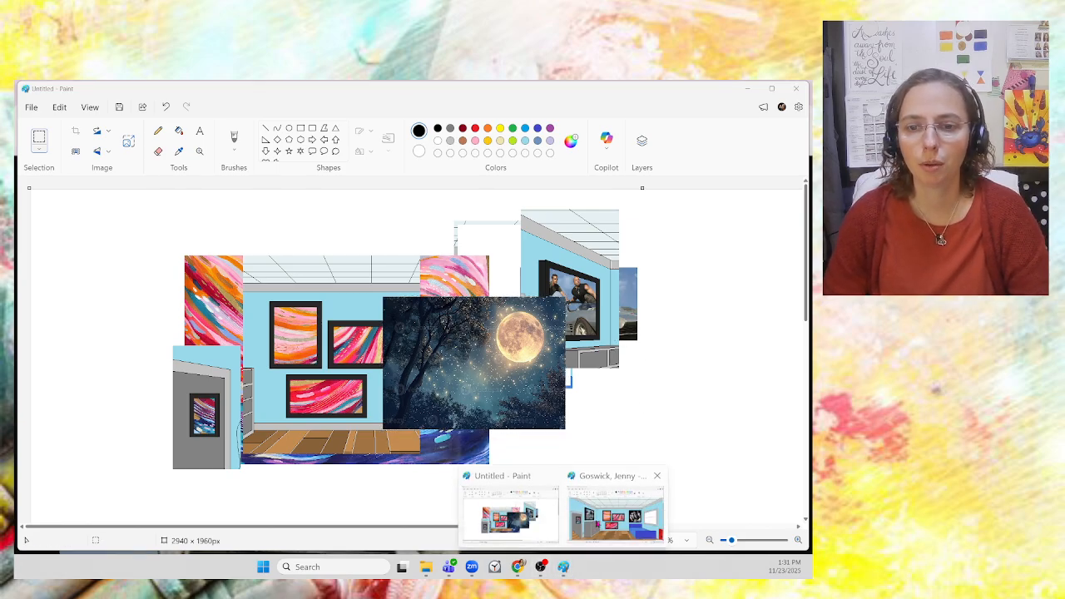
pyautogui.click(599, 524)
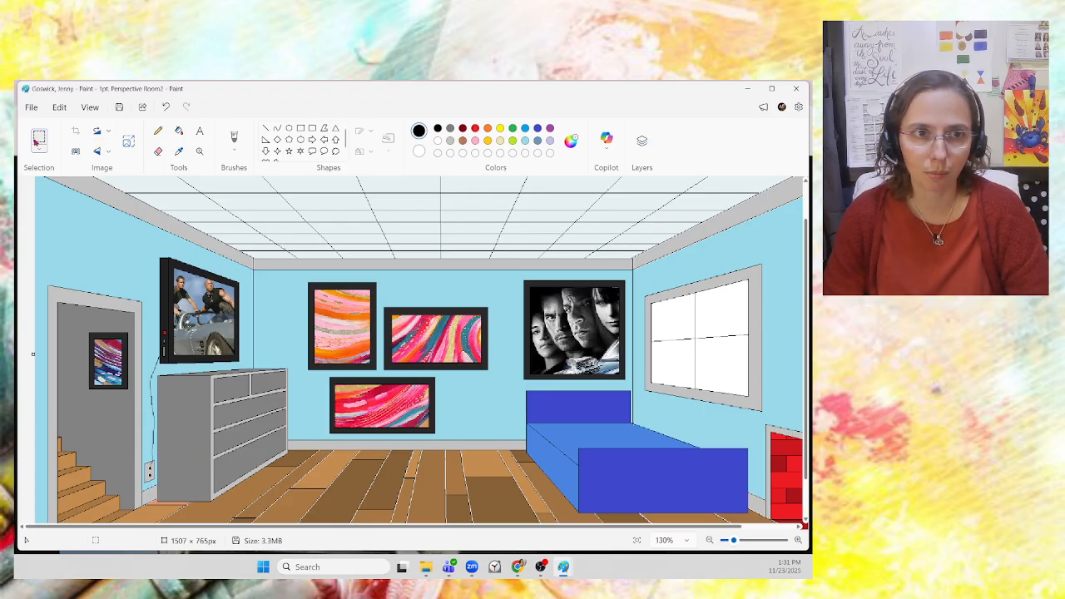
pyautogui.moveTo(618, 231); pyautogui.dragTo(790, 460)
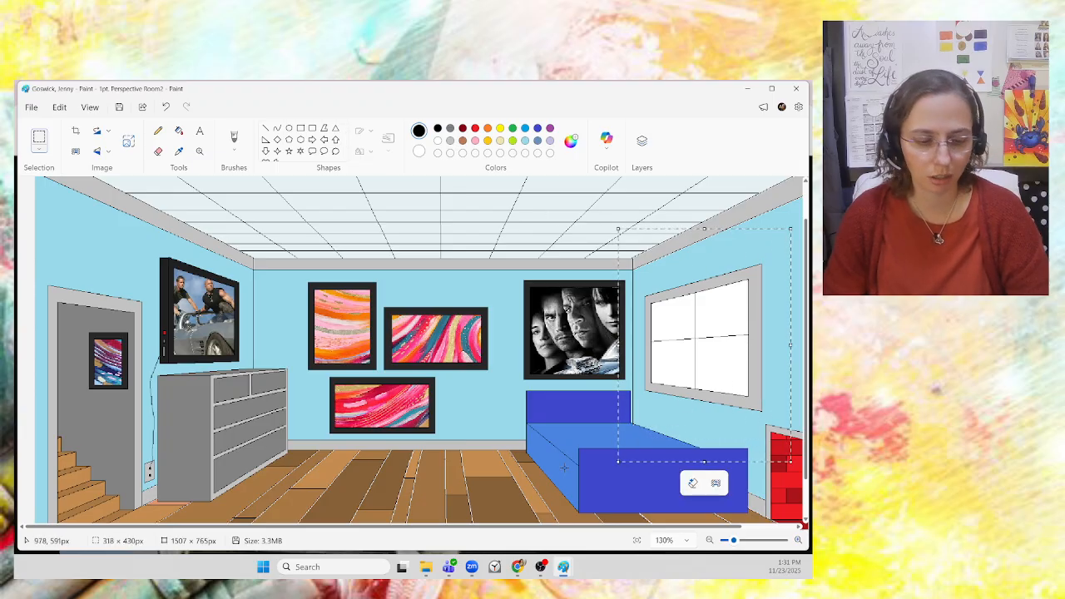
# - Paste the window section onto the untitled canvas, position it so the night sky fills the panes with part of the moon, and deselect it
pyautogui.moveTo(563, 567)
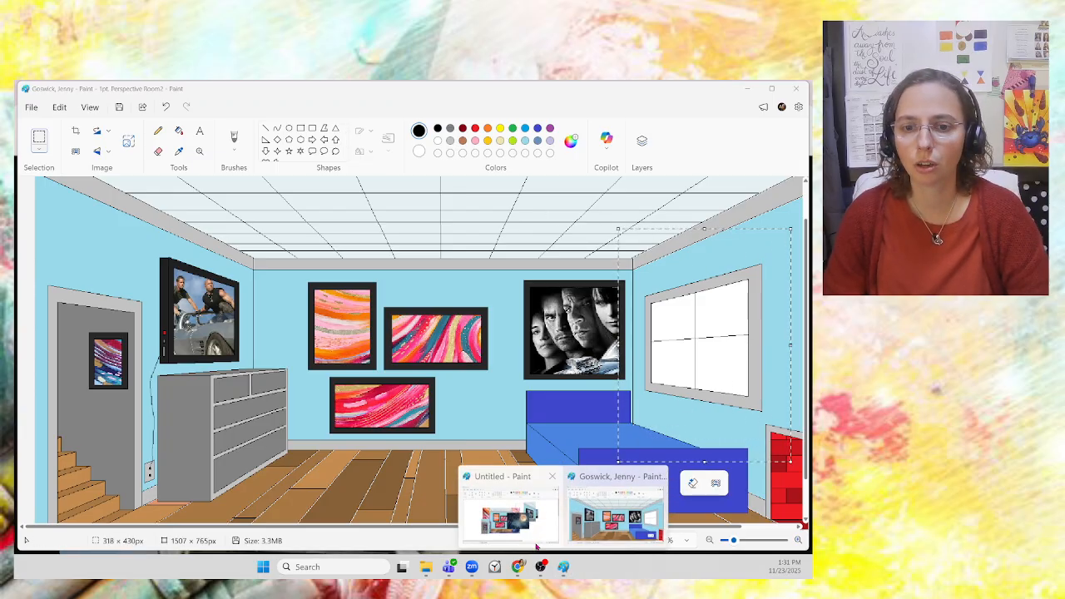
pyautogui.click(509, 511)
pyautogui.hotkey('ctrl', 'v')
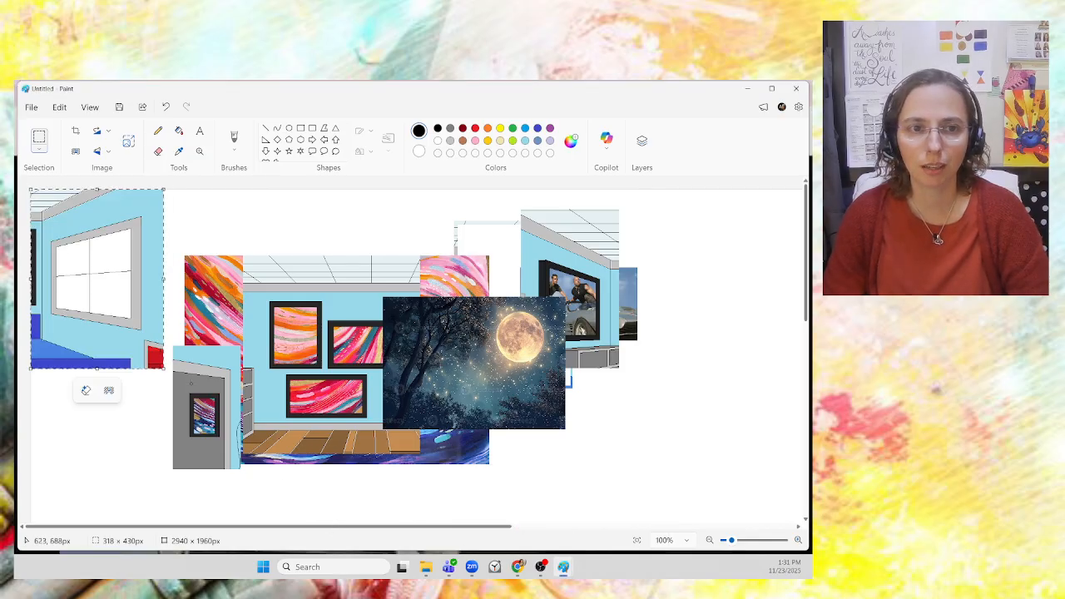
pyautogui.moveTo(107, 277); pyautogui.dragTo(483, 366)
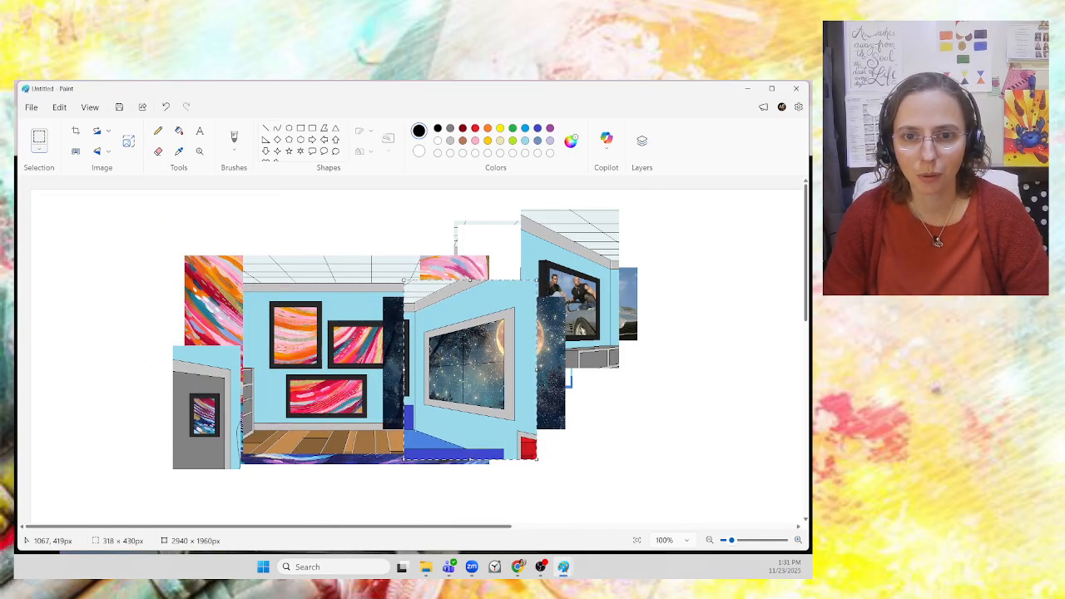
pyautogui.moveTo(515, 365); pyautogui.dragTo(519, 342)
pyautogui.click(604, 374)
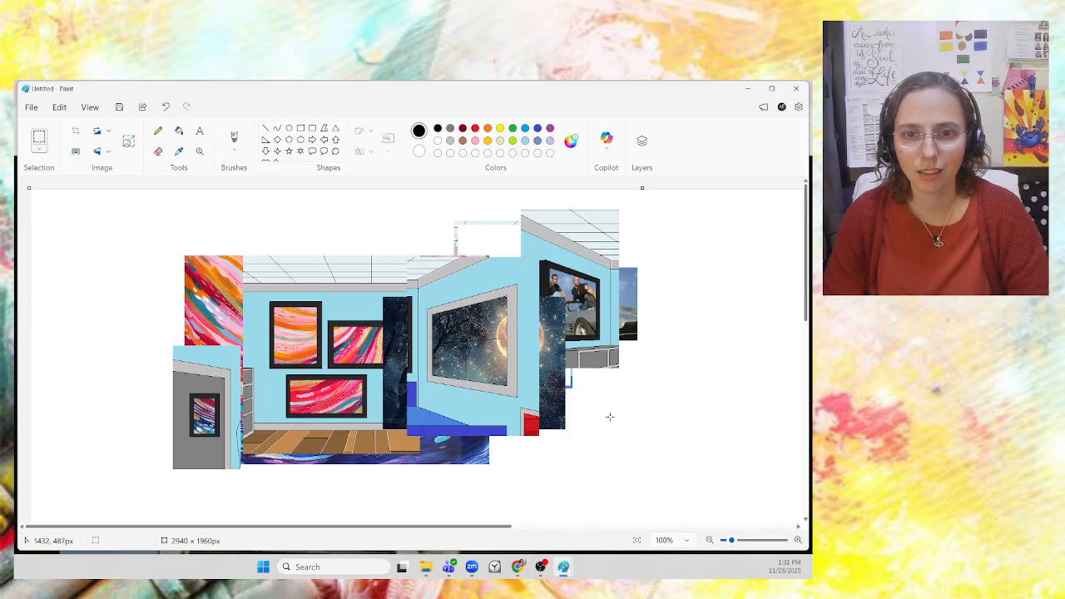
# - Copy the combined window and night sky in a selection of about 293 × 396 px and paste it over the room drawing's window, aligned and deselected
pyautogui.moveTo(412, 262); pyautogui.dragTo(535, 429)
pyautogui.moveTo(562, 569)
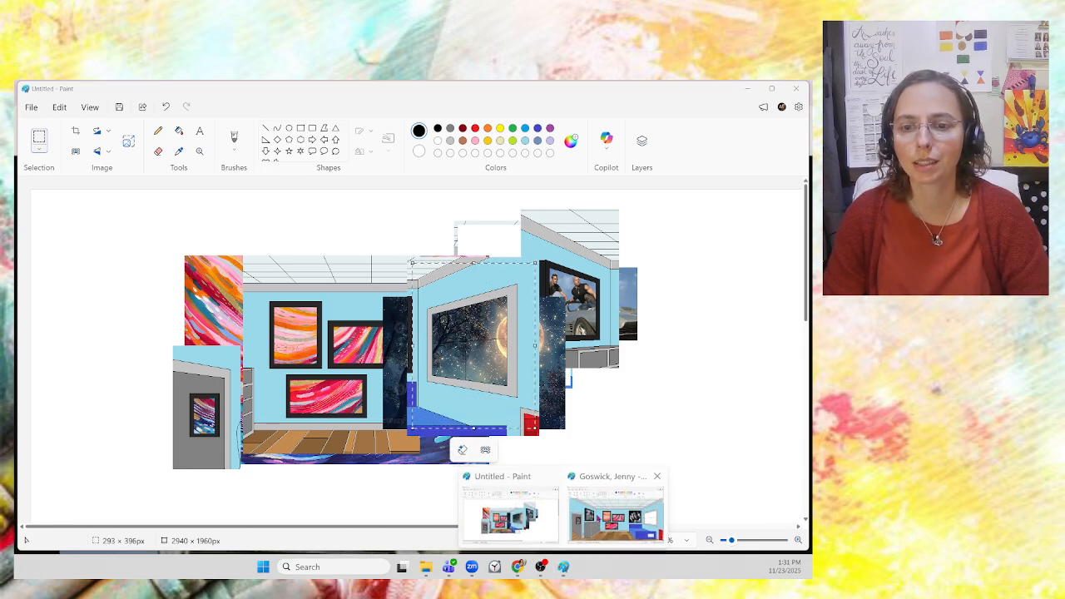
pyautogui.click(618, 509)
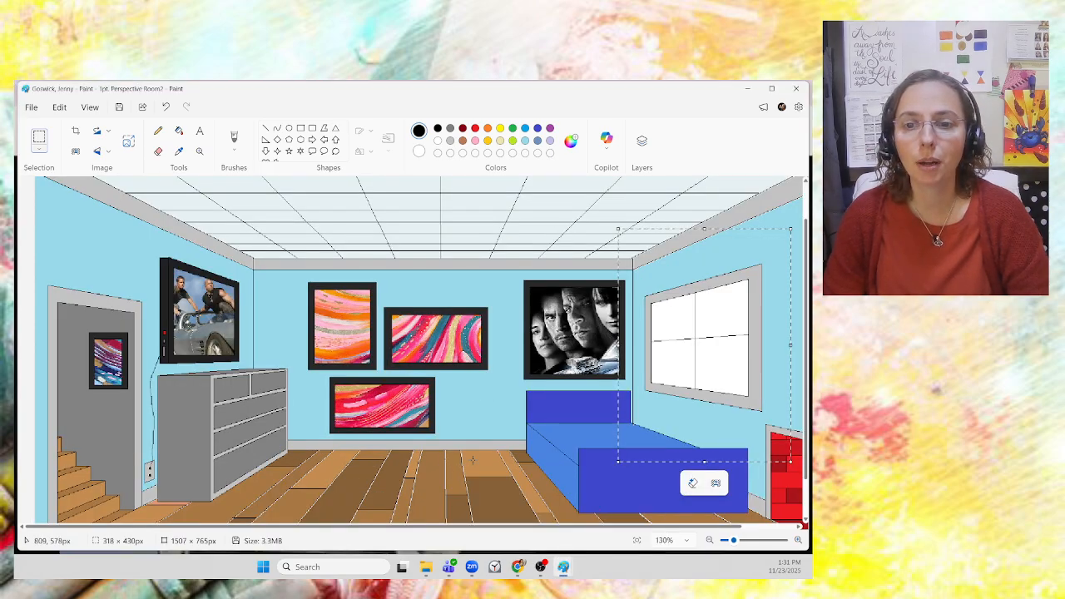
pyautogui.click(480, 407)
pyautogui.hotkey('ctrl', 'v')
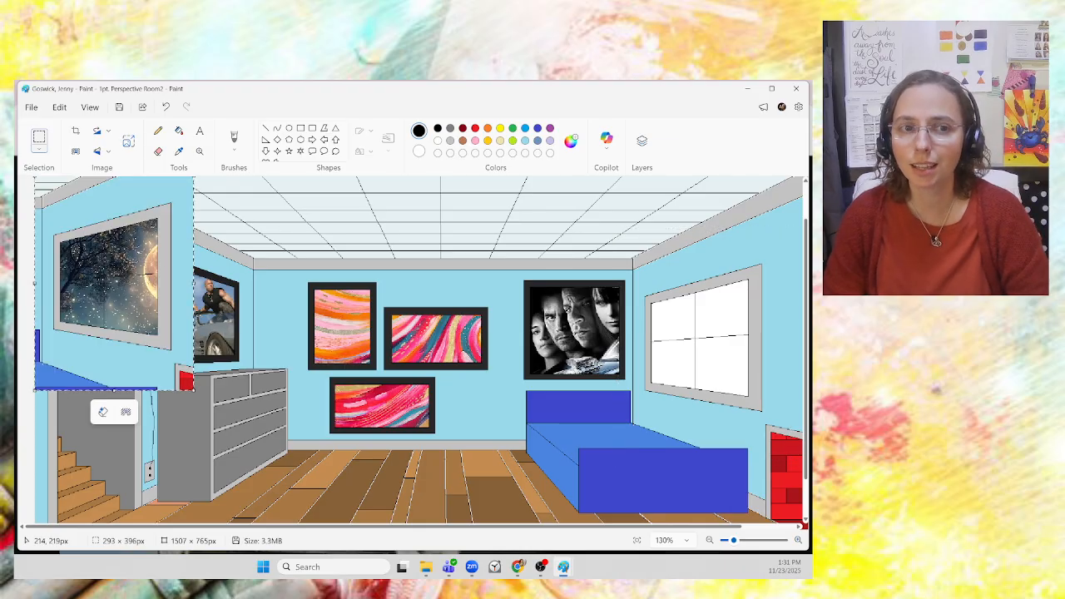
pyautogui.moveTo(131, 260); pyautogui.dragTo(707, 317)
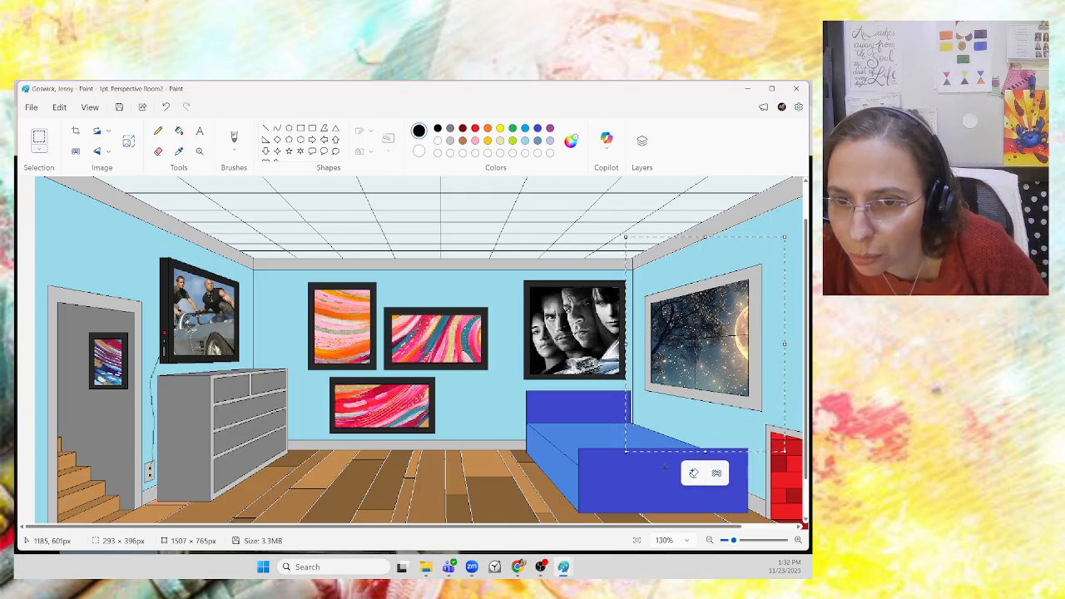
pyautogui.click(599, 420)
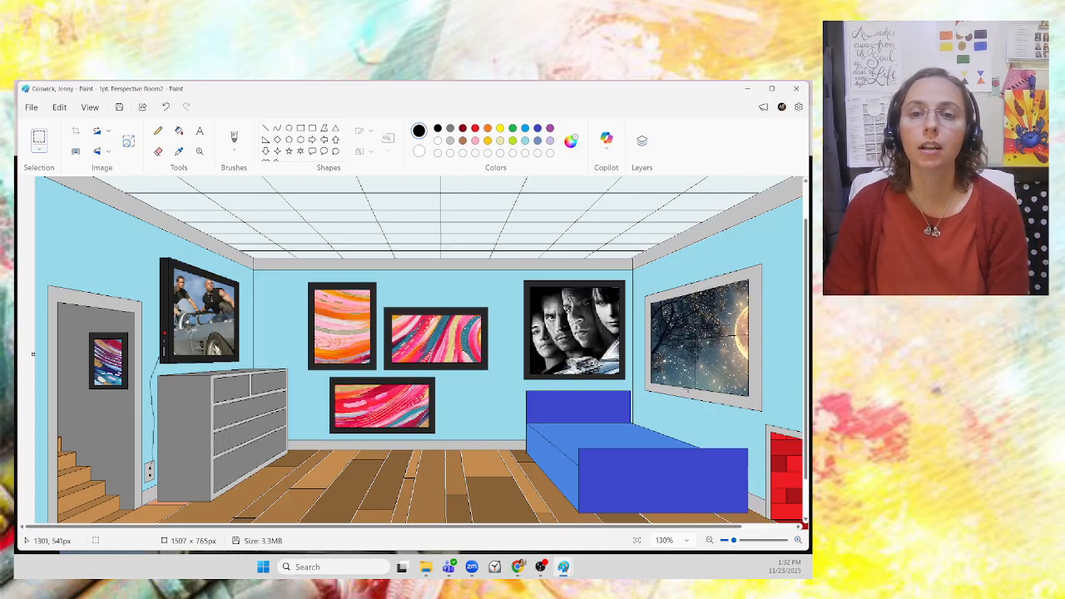
# - Try filling the room's back wall with white and undo the fill
pyautogui.click(179, 131)
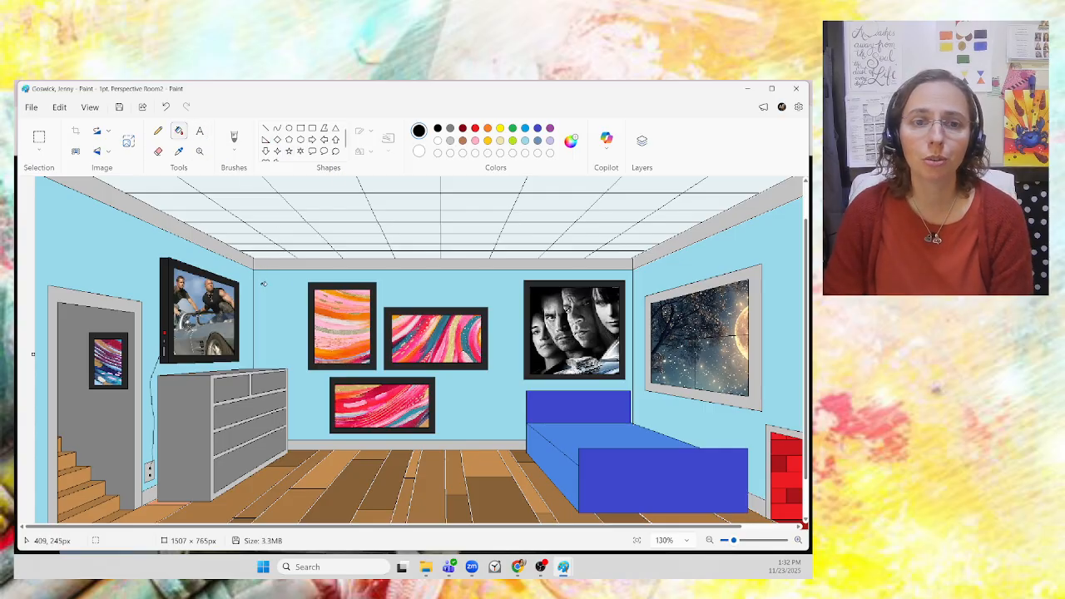
pyautogui.click(419, 151)
pyautogui.click(294, 304)
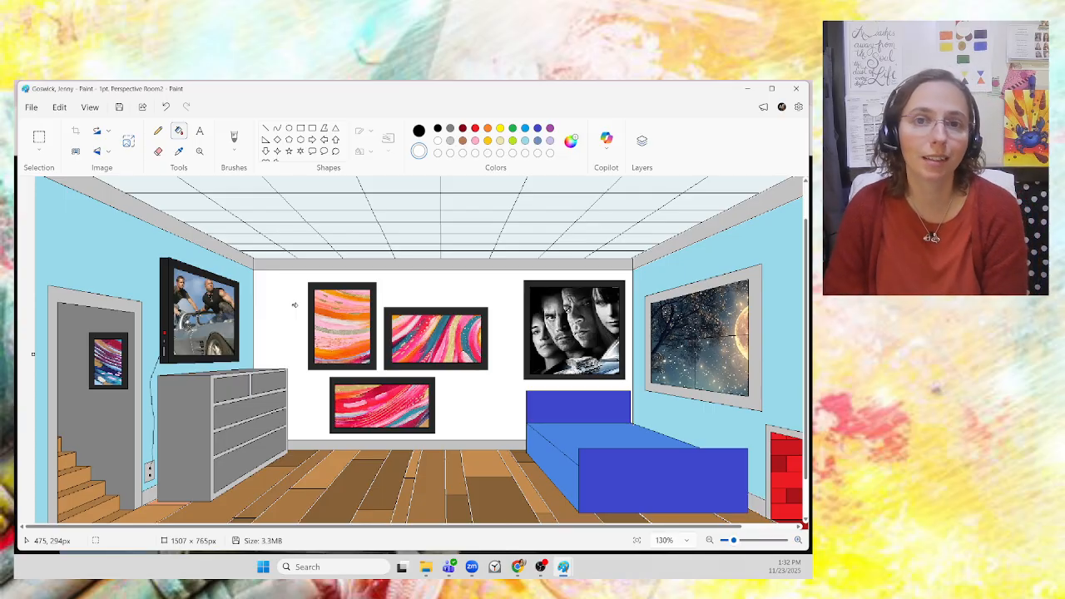
pyautogui.click(167, 107)
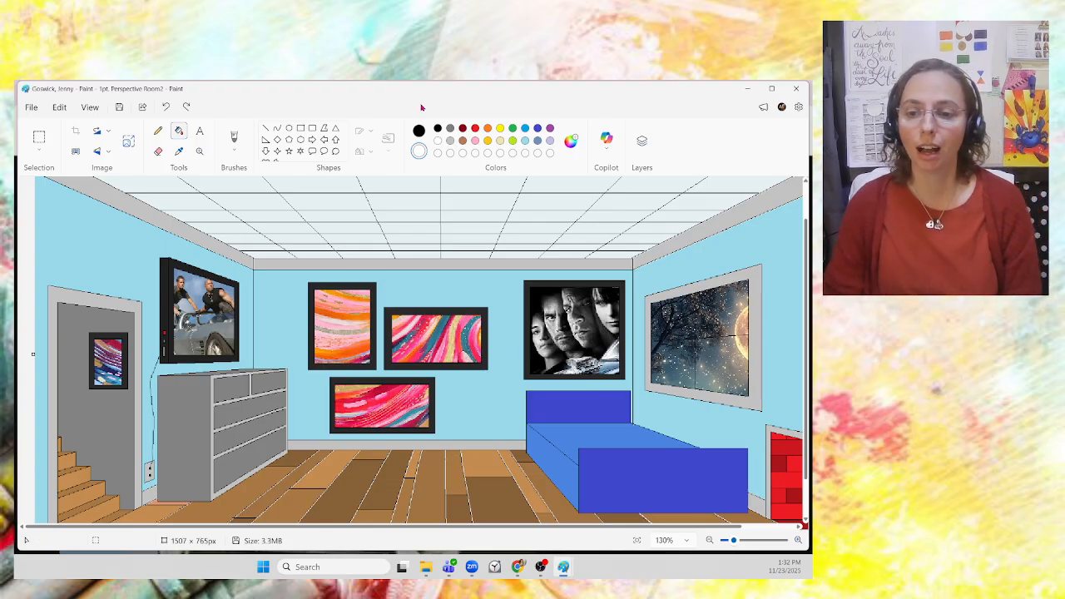
# - Save the finished room drawing and capture a rectangular screenshot of the whole Paint window with Snipping Tool
pyautogui.click(32, 108)
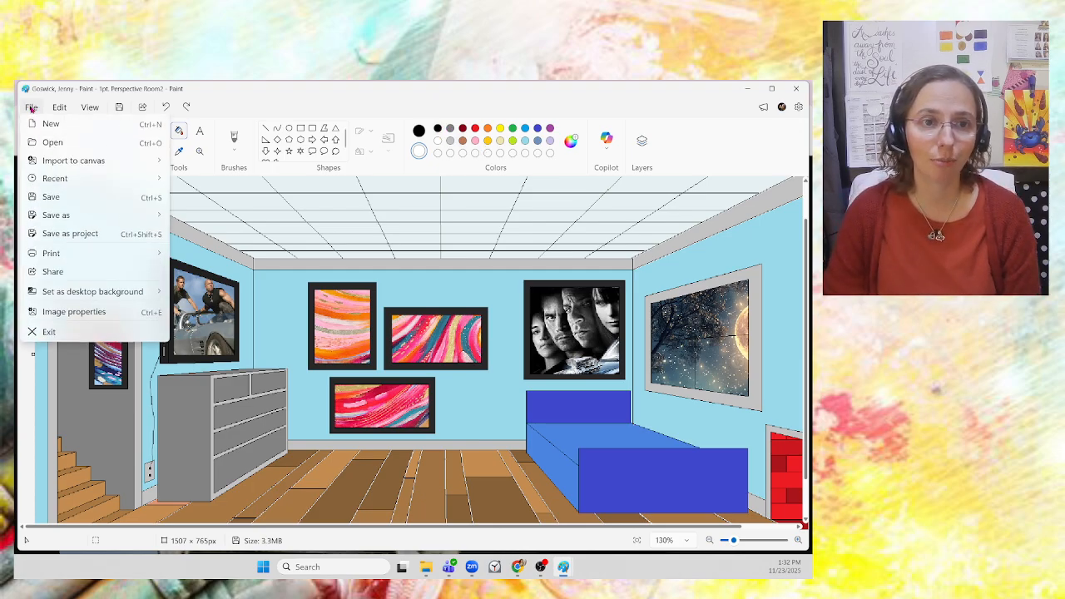
pyautogui.click(70, 203)
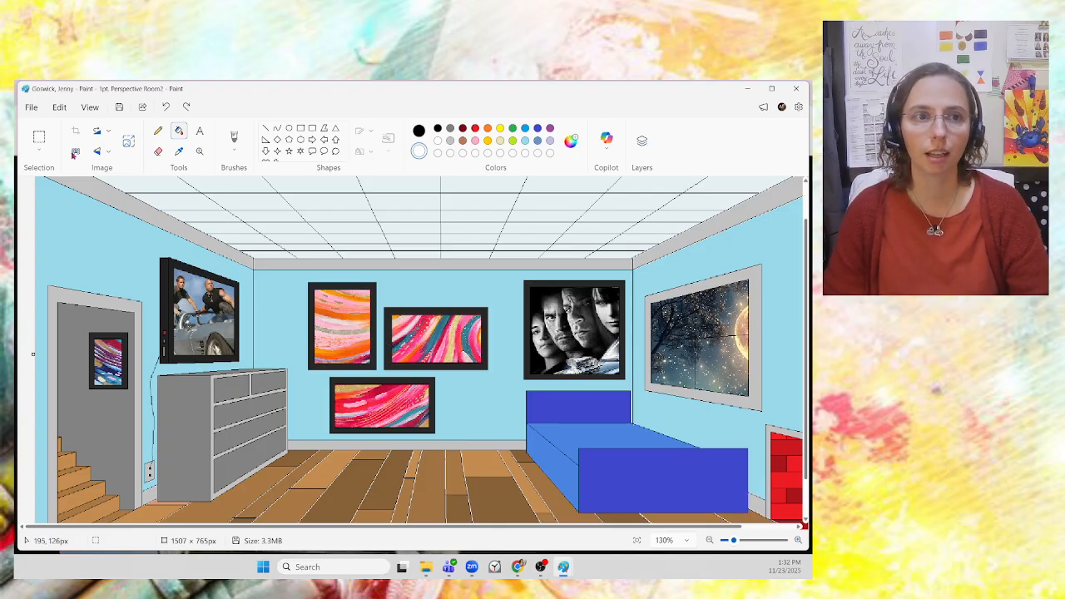
pyautogui.press('super+shift+s')
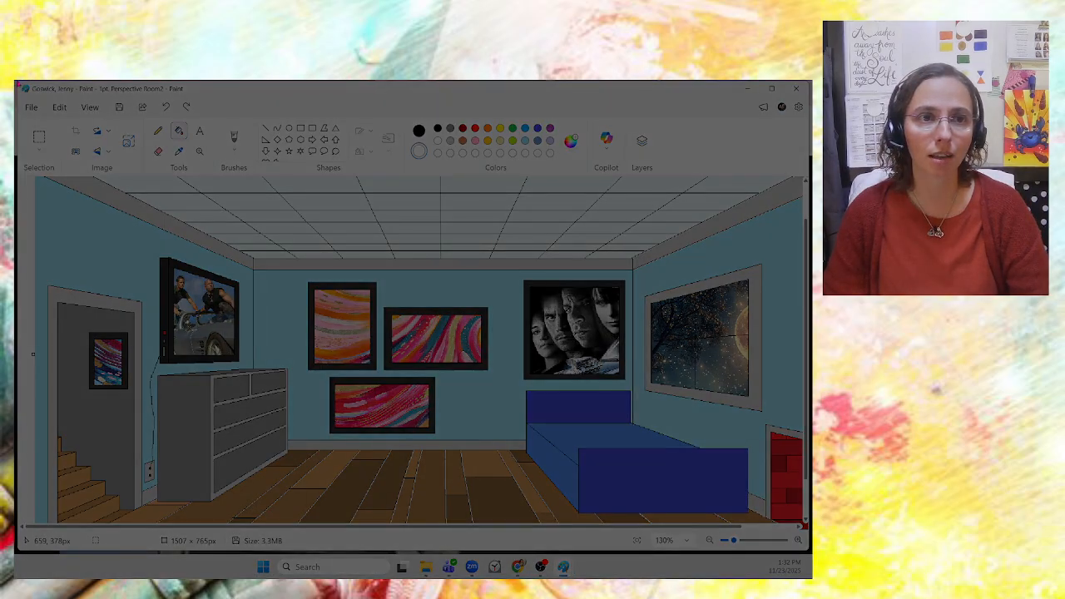
pyautogui.moveTo(15, 80)
pyautogui.mouseDown()
pyautogui.moveTo(348, 275)
pyautogui.moveTo(765, 546)
pyautogui.moveTo(812, 556)
pyautogui.mouseUp()
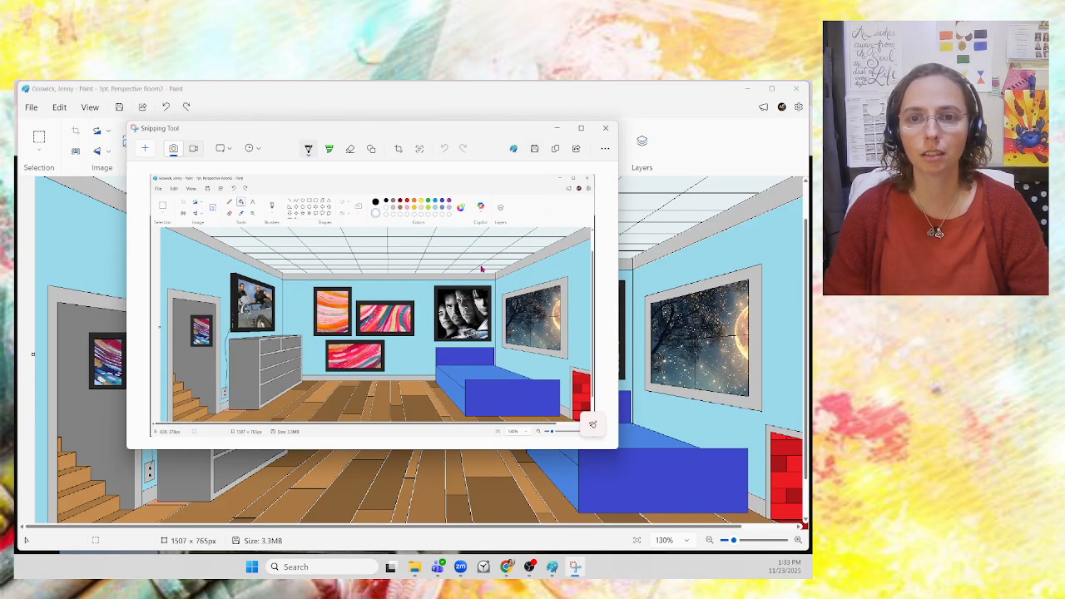
# - Start saving the screenshot and choose the Screenshot folder inside Documents > PD2 - Digital Art Studio as its location
pyautogui.hotkey('ctrl', 's')
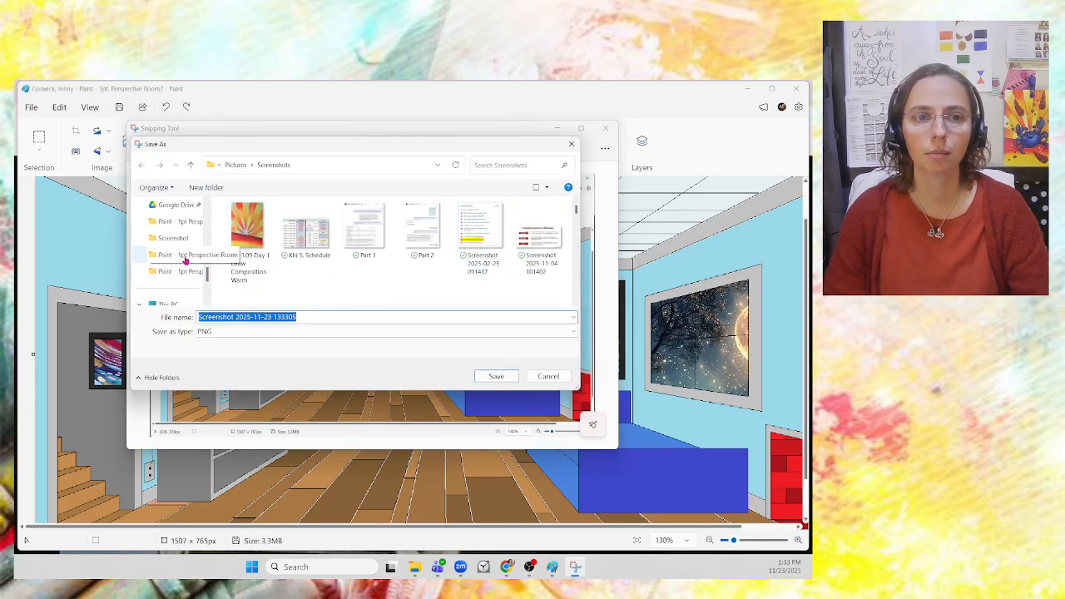
pyautogui.scroll(3, 180, 233)
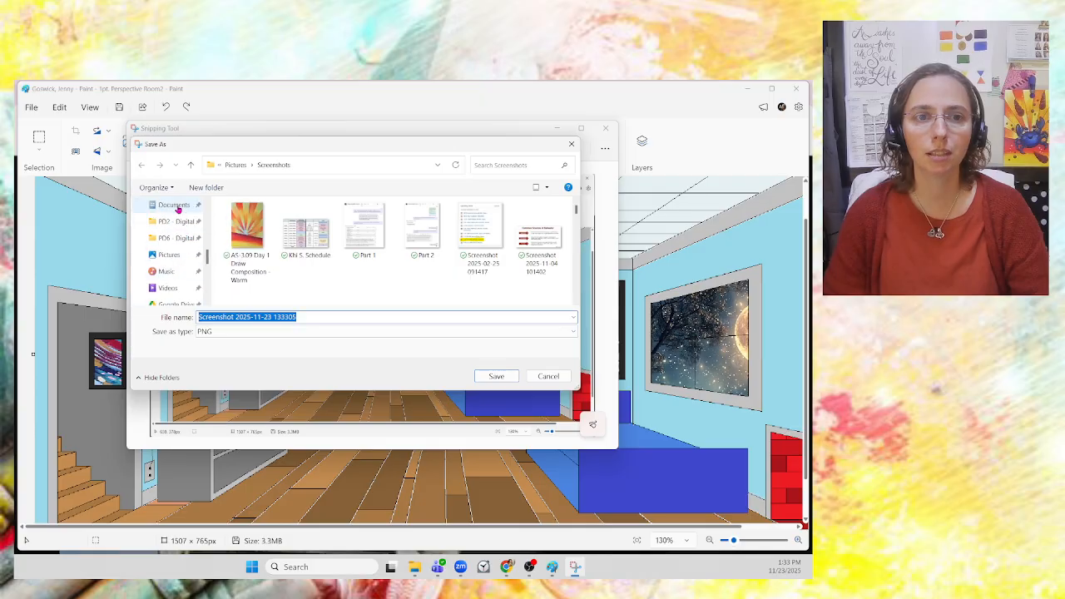
pyautogui.click(174, 207)
pyautogui.scroll(-3, 287, 261)
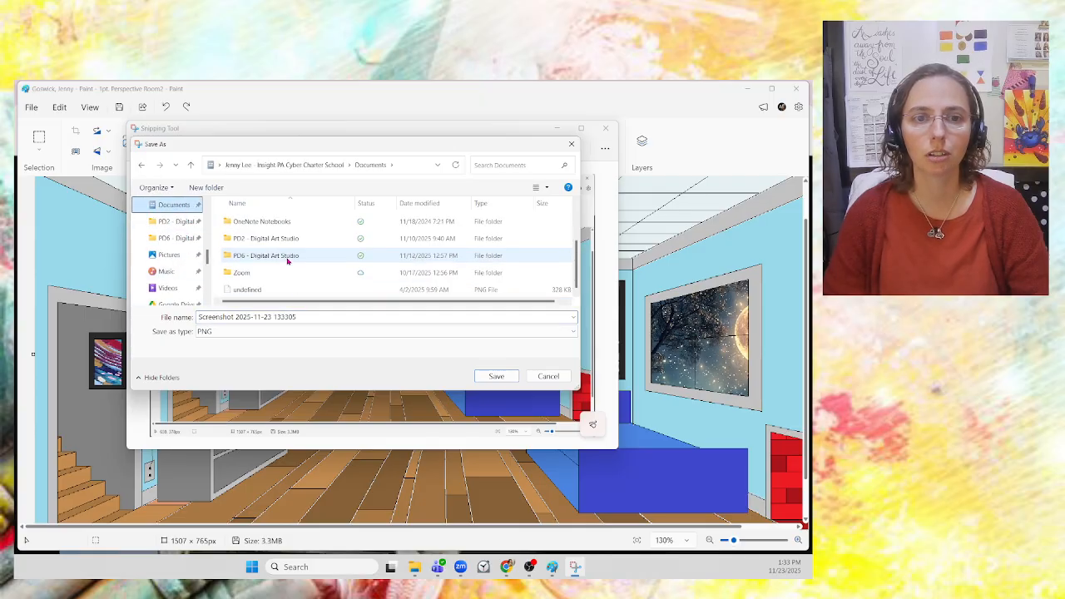
pyautogui.doubleClick(279, 239)
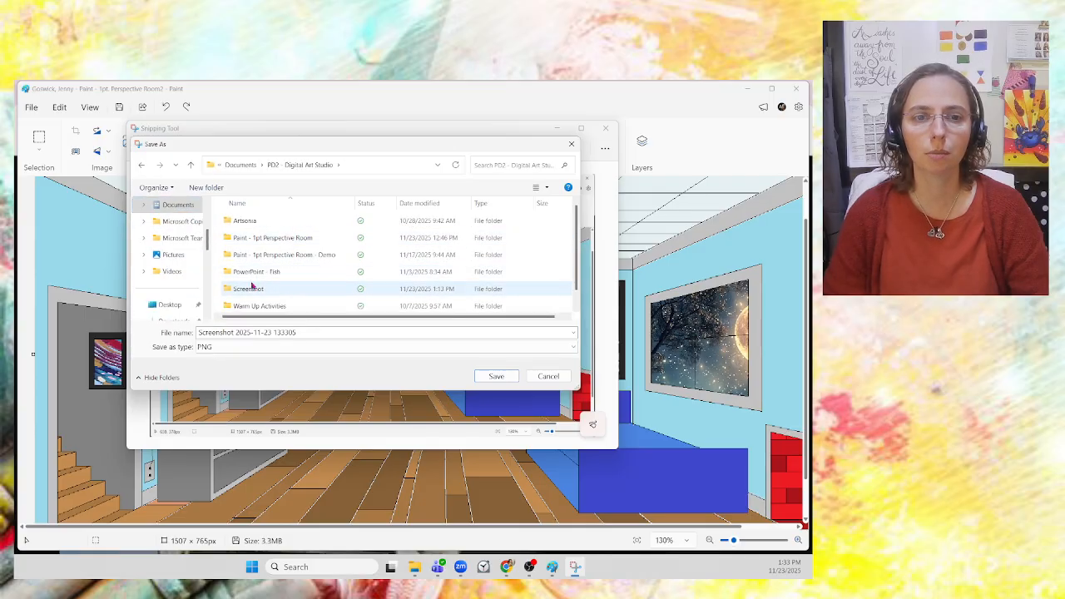
pyautogui.doubleClick(252, 287)
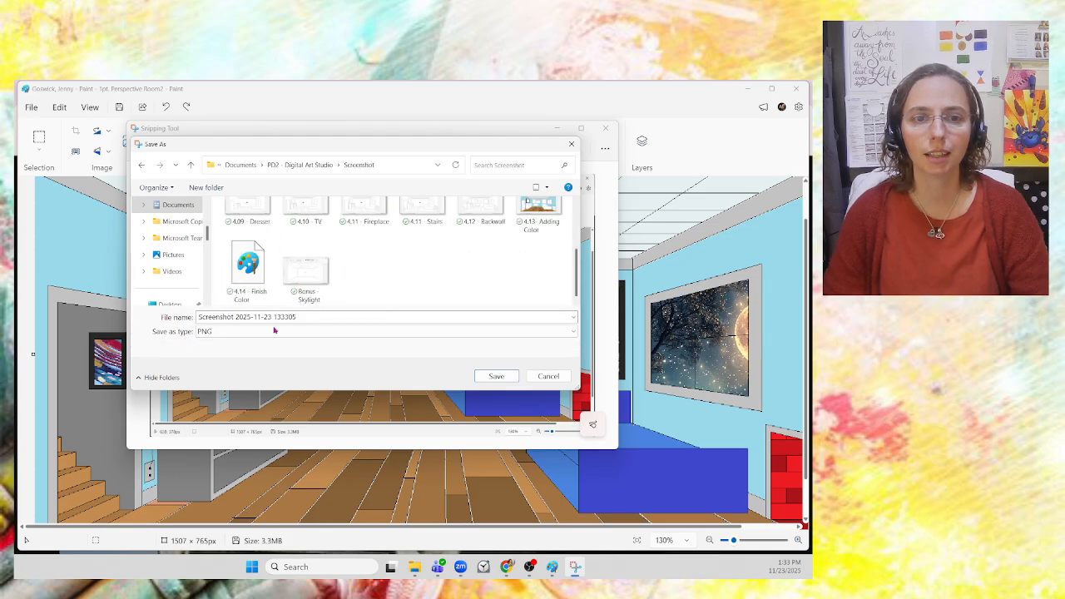
# - Name the screenshot "4.15 - adding Images", save it as a PNG and close Snipping Tool
pyautogui.click(318, 319)
pyautogui.write('4.')
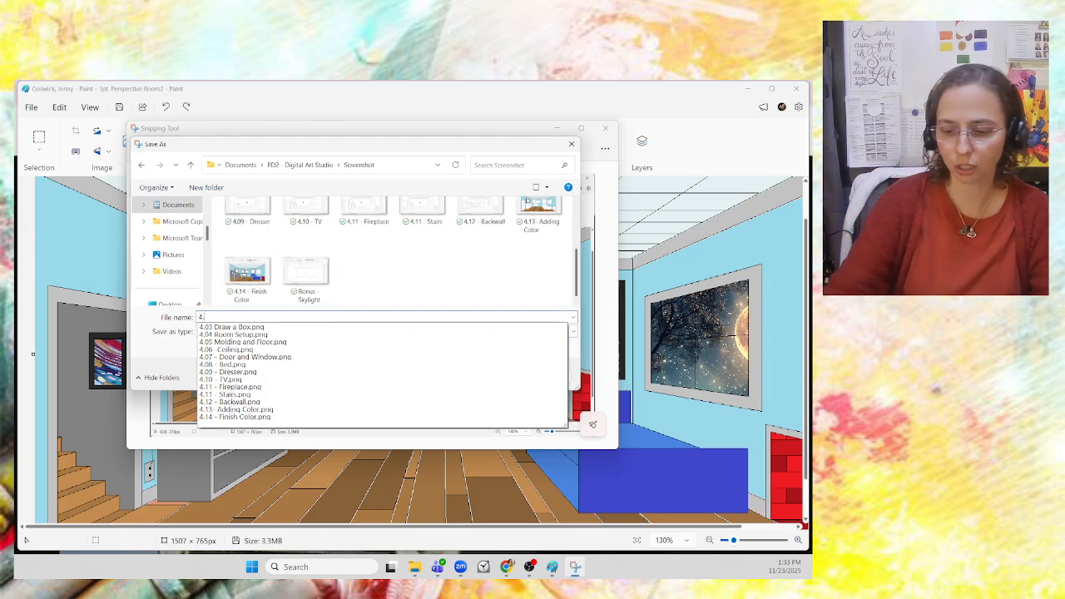
pyautogui.write('15')
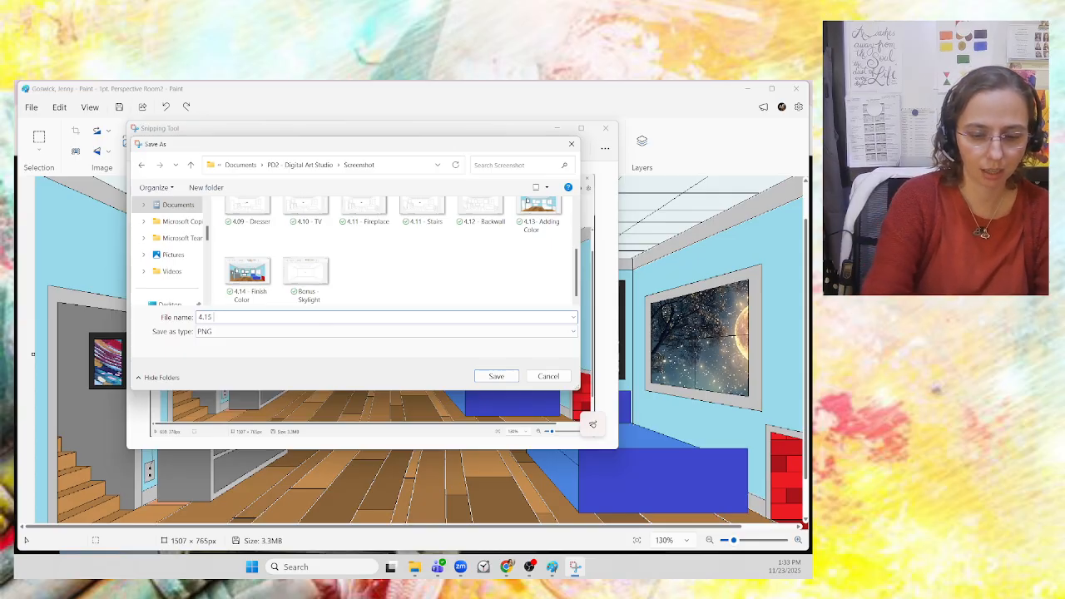
pyautogui.write(' - a')
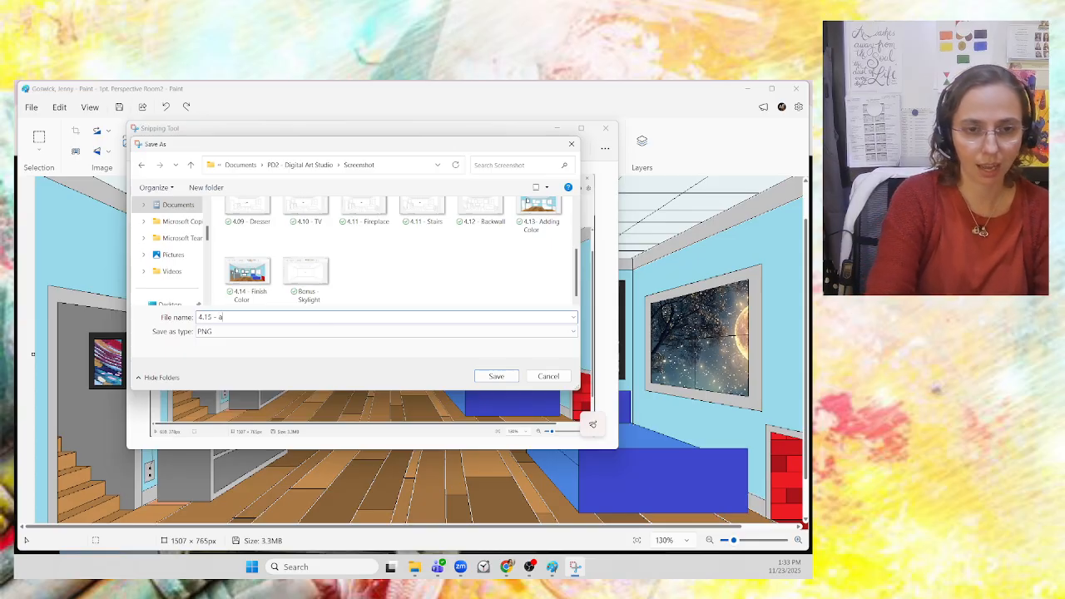
pyautogui.write('dding Images')
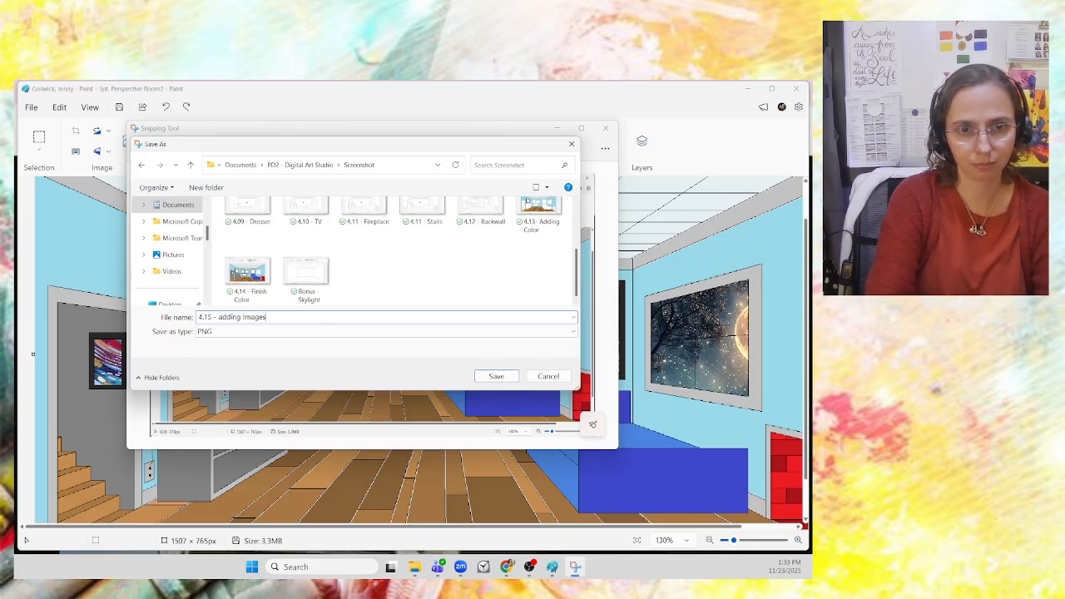
pyautogui.click(496, 376)
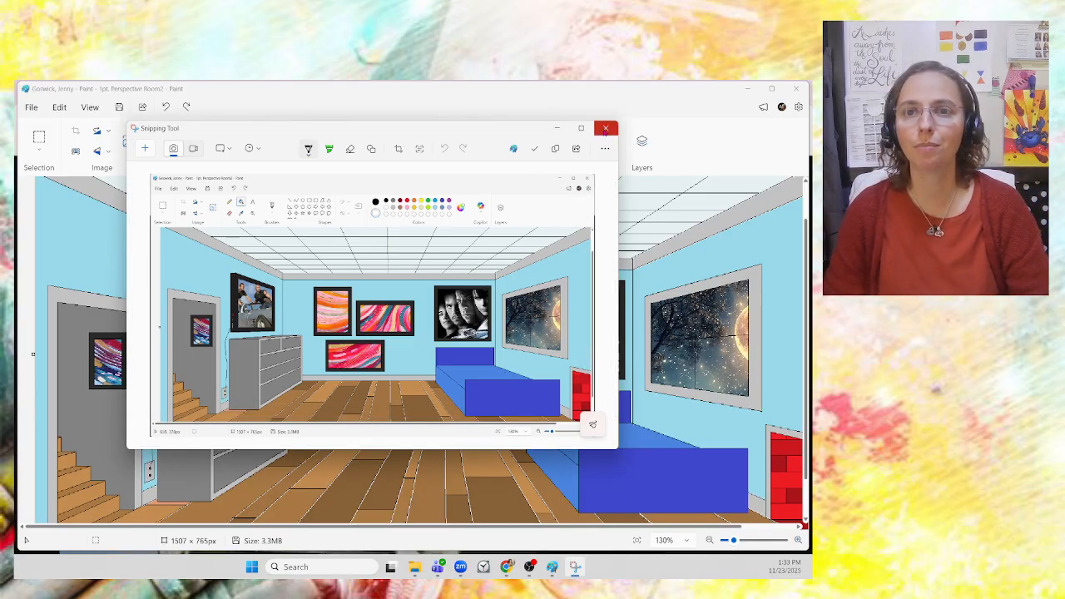
pyautogui.click(606, 127)
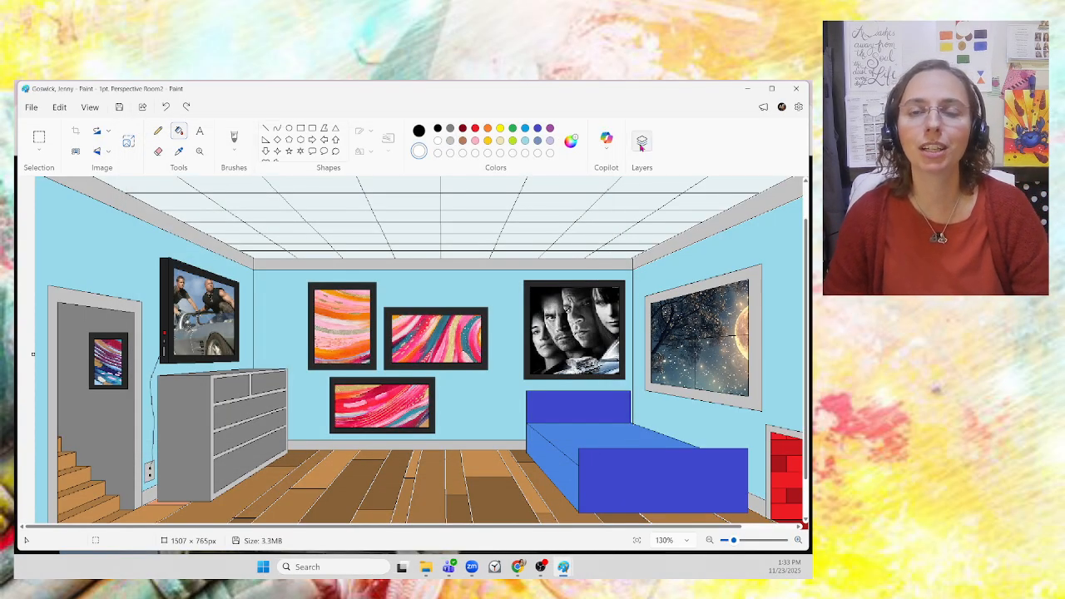